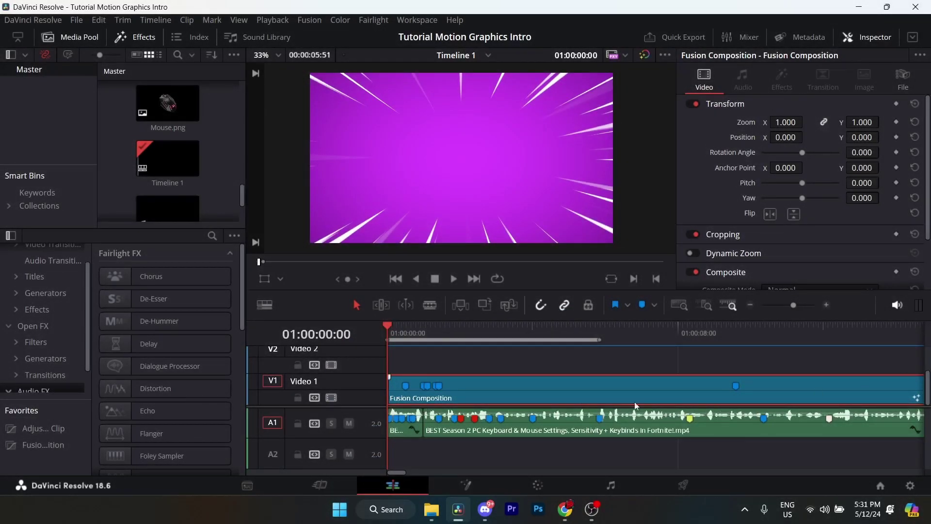
Step: Switch the Effects Library to the Effects category to list video and Fusion effects
scroll(44, 376, down, 1)
click(42, 295)
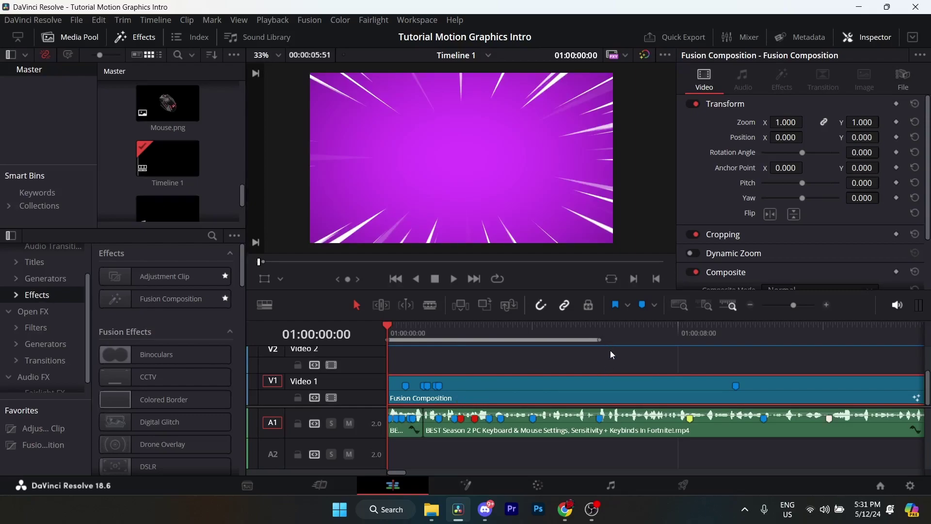
Step: Open the Fusion Composition clip on the Fusion page and box-select a node group
right_click(525, 388)
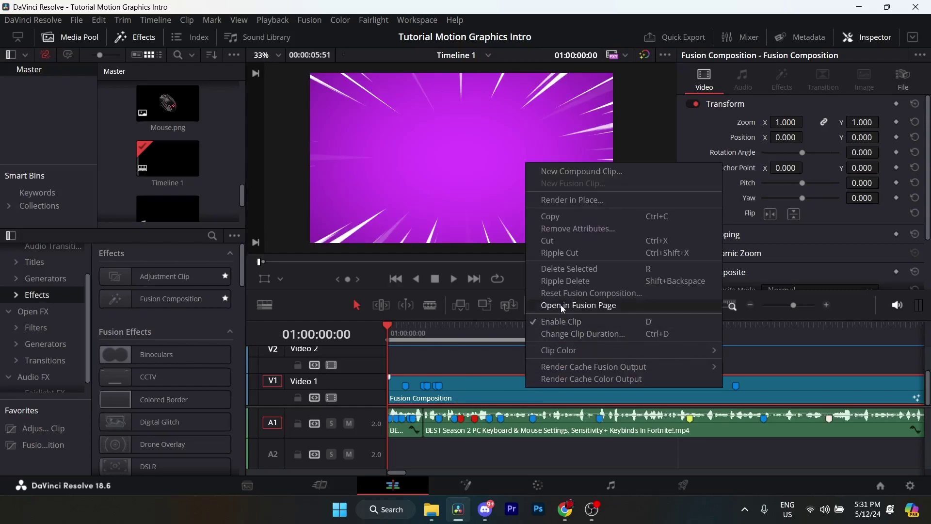
click(562, 307)
drag(55, 265, 610, 429)
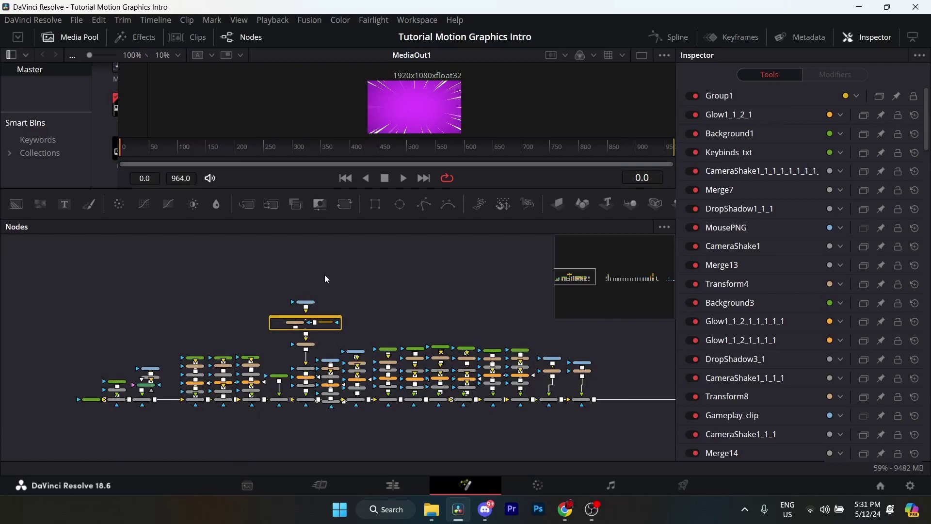
Step: Pan to the second node group and box-select its six nodes
drag(630, 312, 112, 310)
scroll(372, 324, down, 3)
drag(371, 324, 269, 330)
drag(148, 282, 509, 339)
drag(396, 317, 334, 322)
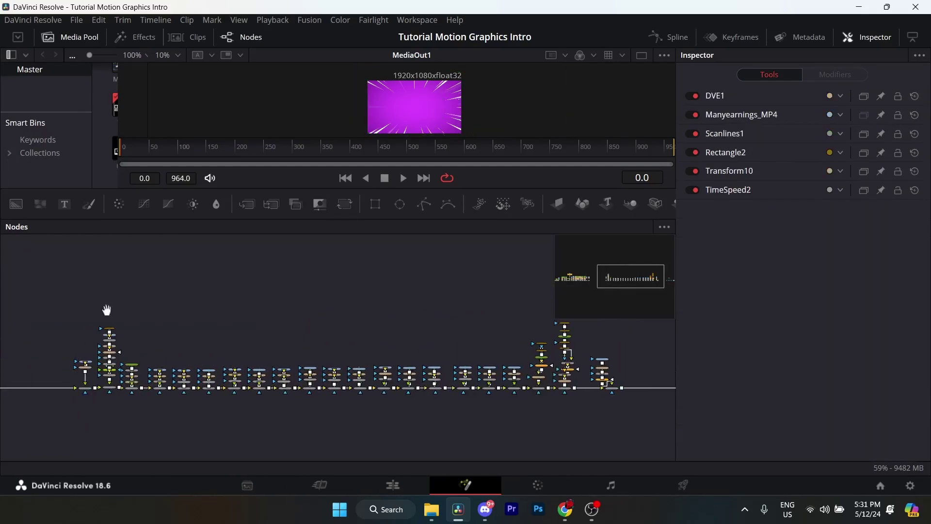
Step: Pan back to the first group (Background1, Purple_BG, Vignette1, Merge) and select all its nodes
drag(106, 310, 400, 307)
drag(112, 281, 268, 253)
scroll(284, 295, up, 3)
drag(63, 273, 634, 453)
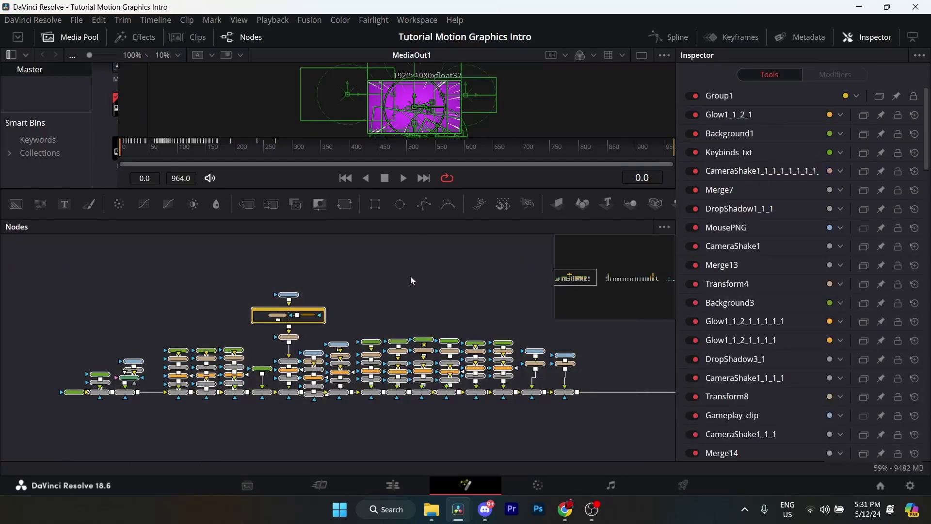
scroll(226, 302, up, 8)
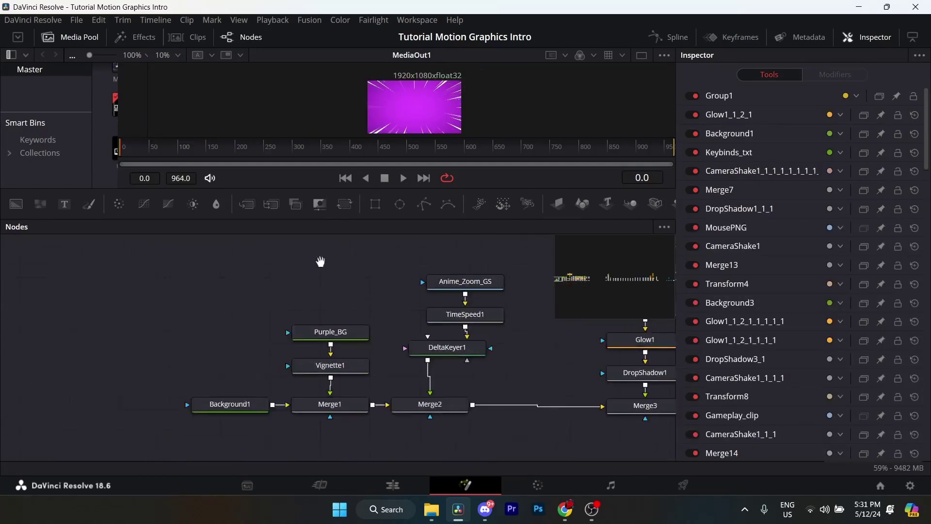
scroll(321, 261, down, 3)
scroll(321, 261, left, 2)
click(281, 328)
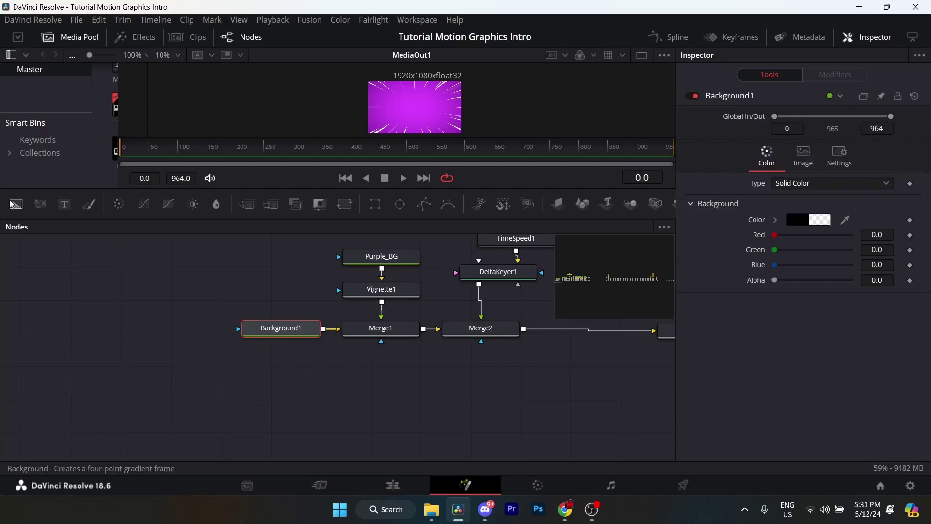
key(shift+space)
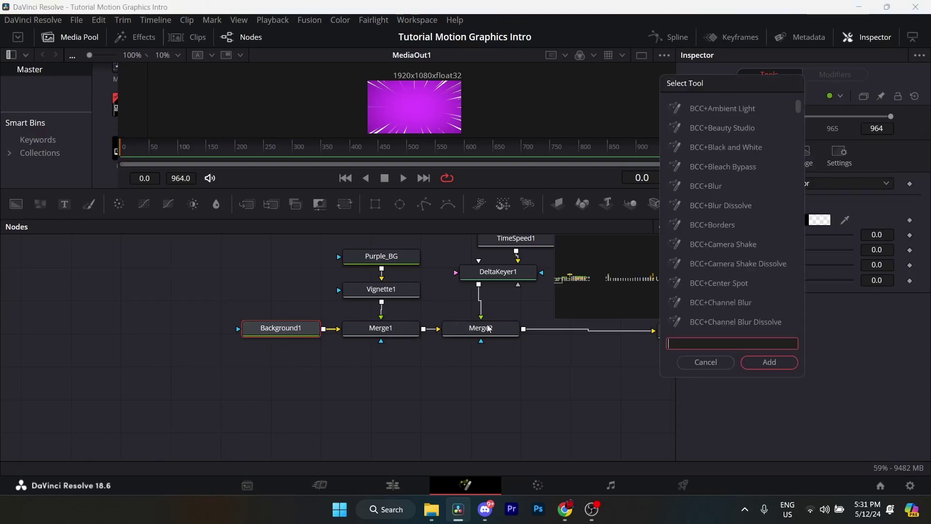
click(703, 360)
scroll(324, 344, right, 3)
scroll(324, 344, up, 1)
click(251, 286)
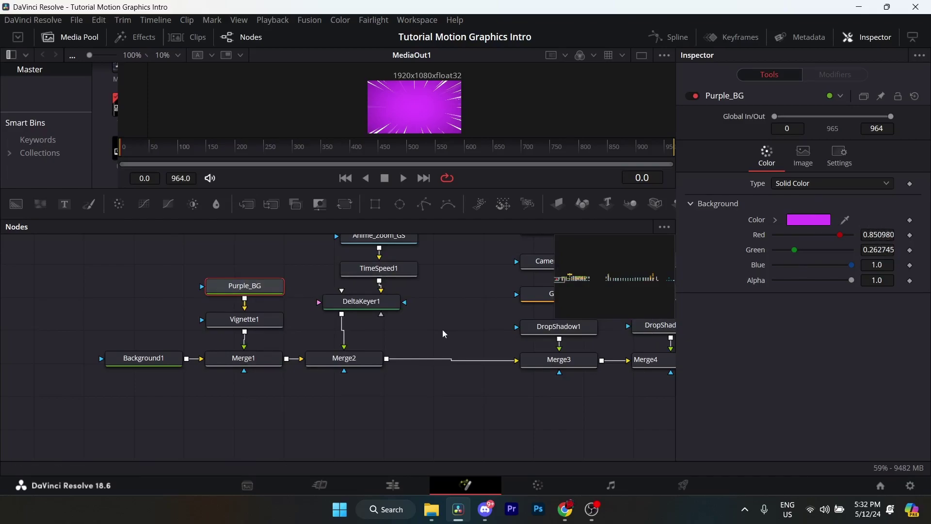
click(271, 314)
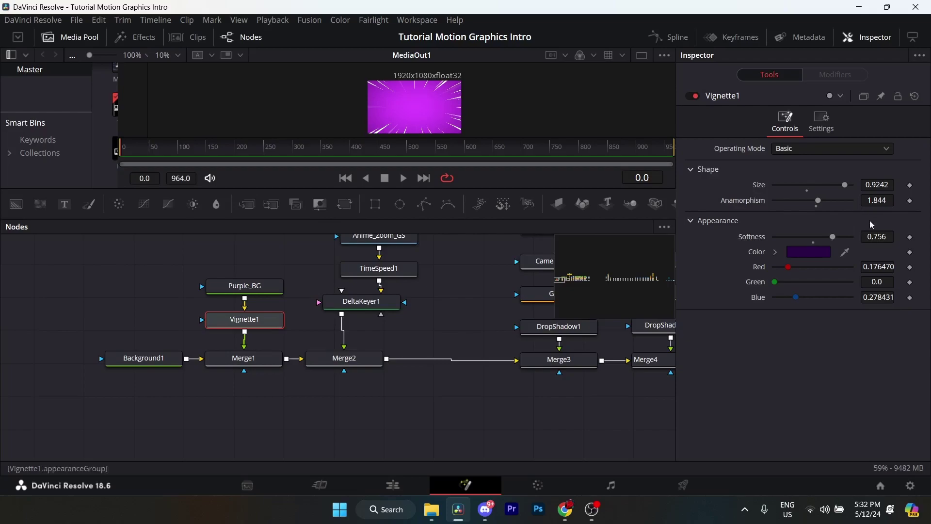
click(209, 358)
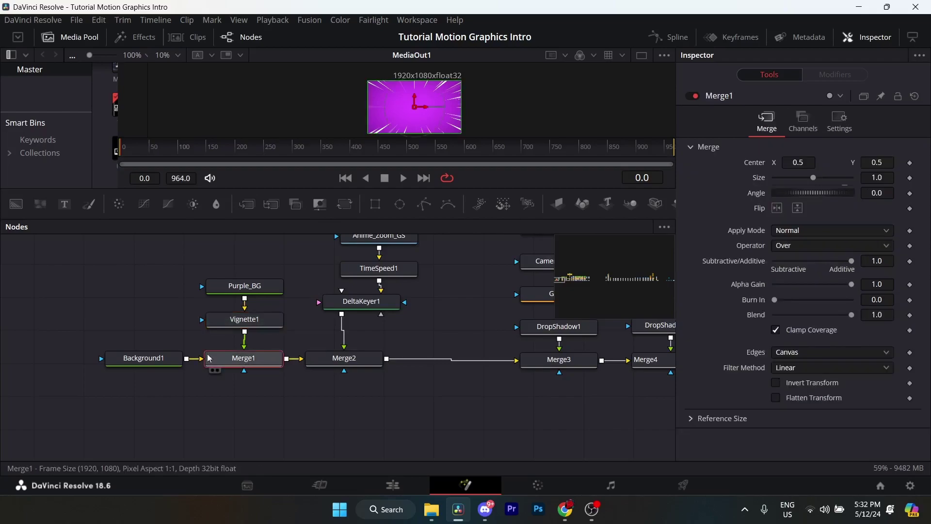
click(160, 360)
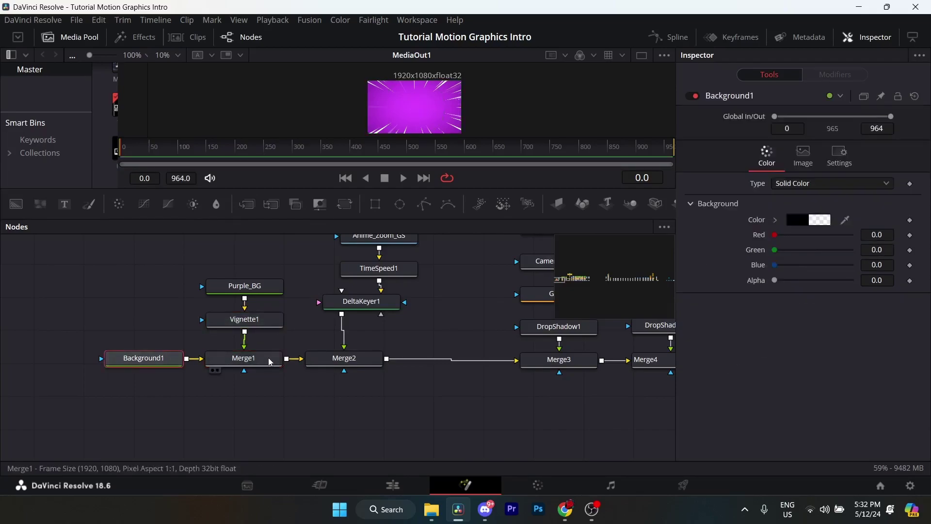
click(269, 361)
click(302, 294)
drag(401, 242, 237, 333)
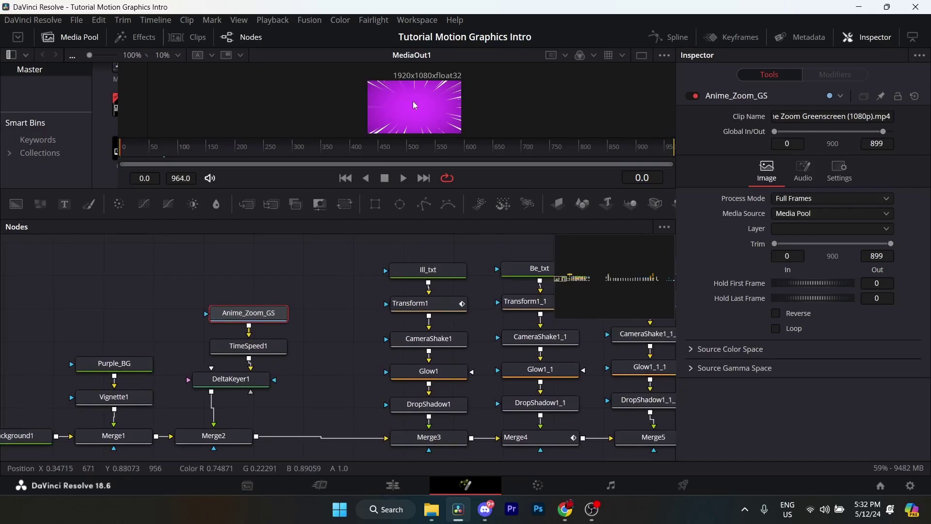
Step: Inspect the TimeSpeed1 speed settings and the existing DeltaKeyer1 key settings
drag(255, 309, 324, 277)
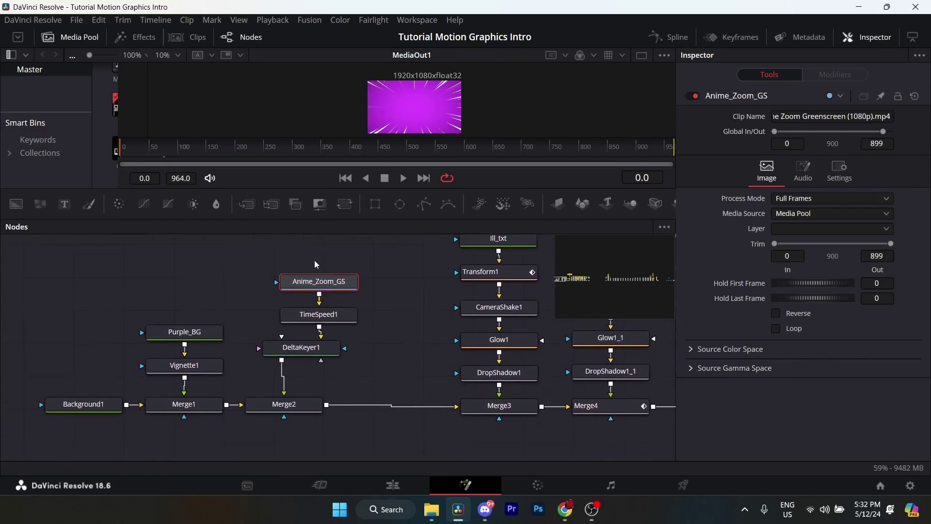
click(322, 322)
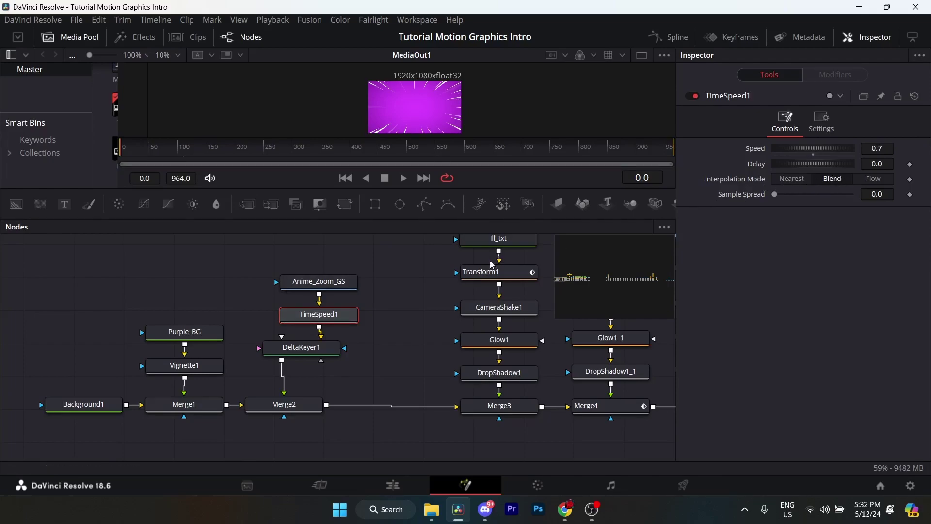
click(311, 349)
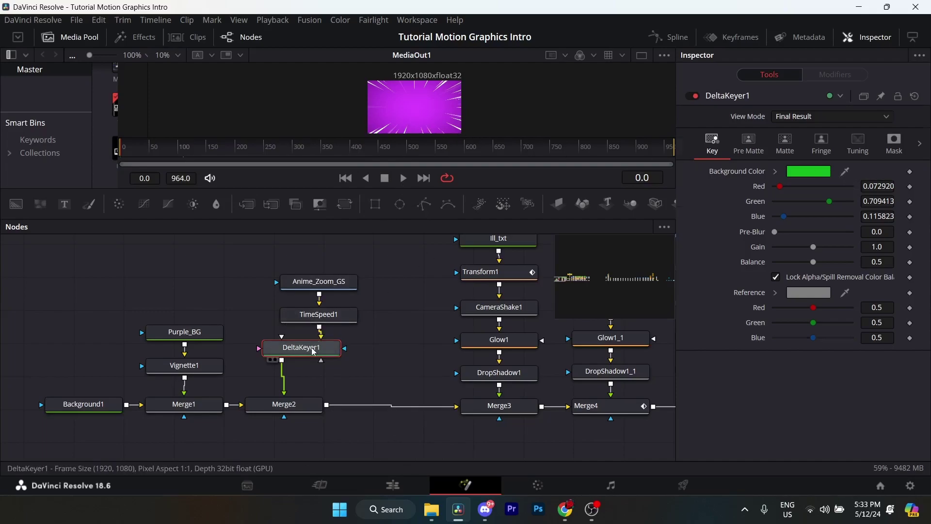
Step: Replace DeltaKeyer1 with a new Delta Keyer after TimeSpeed1, keyed to the sampled green
key(Delete)
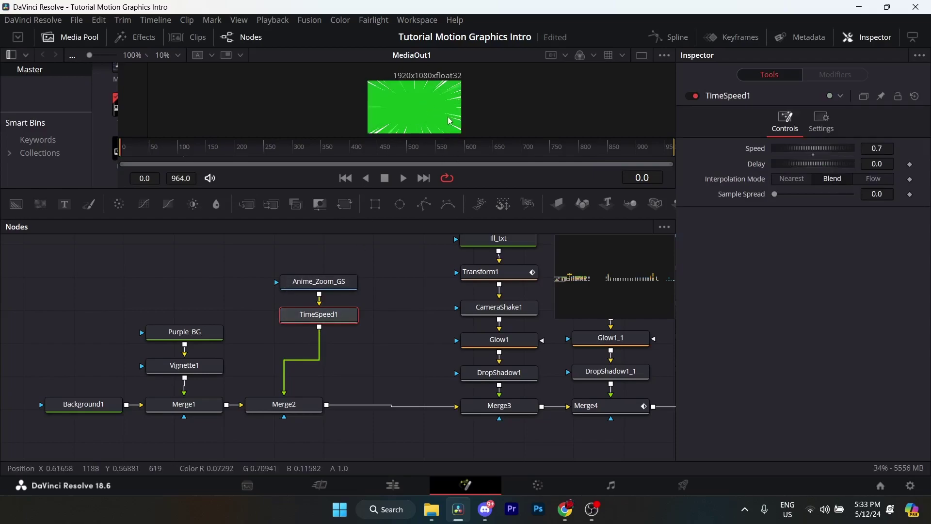
key(shift+space)
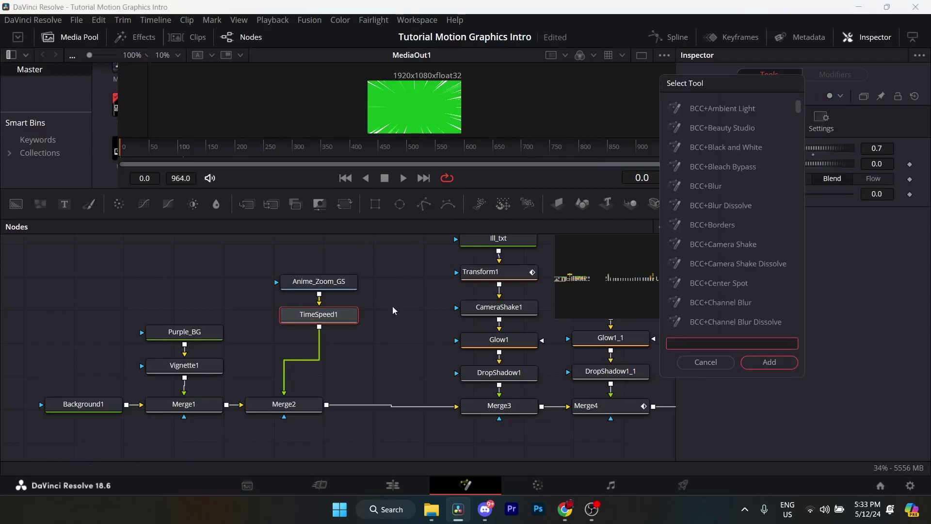
text(dk)
click(771, 365)
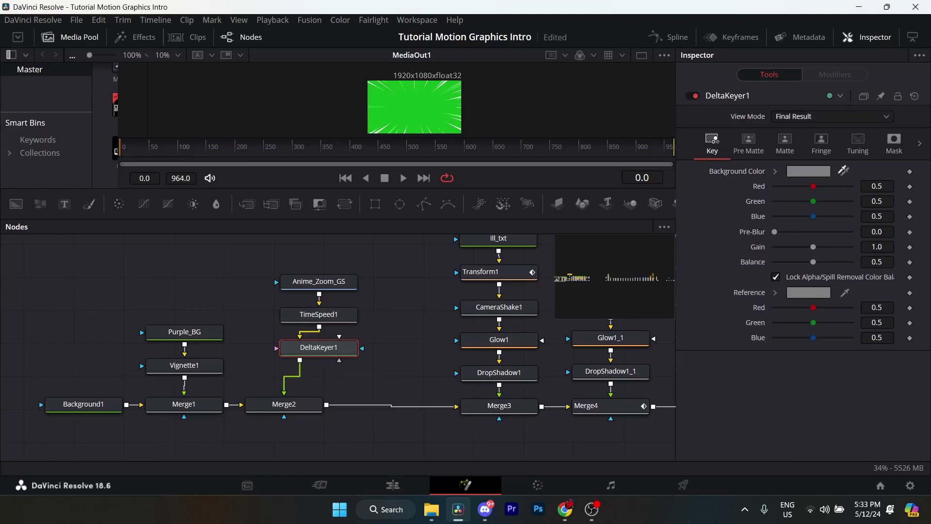
drag(845, 171, 429, 110)
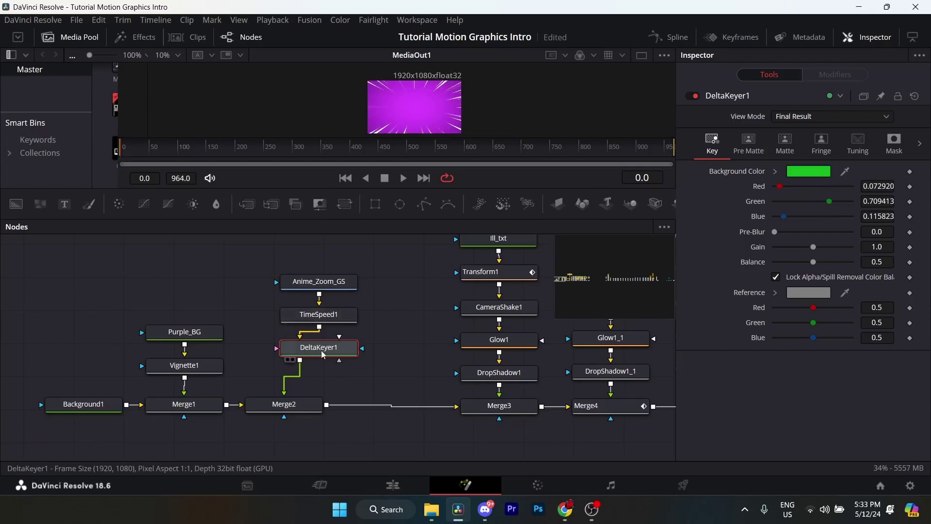
drag(371, 347, 341, 344)
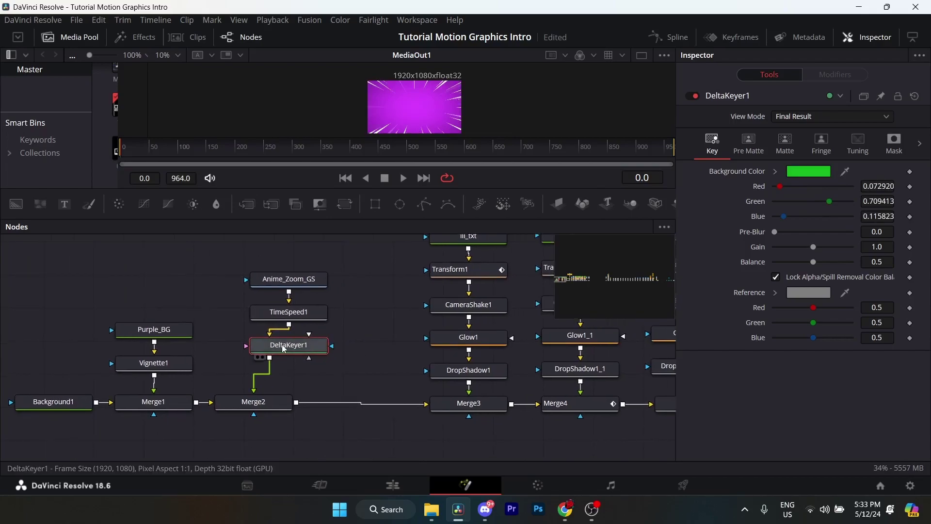
click(266, 407)
scroll(278, 398, right, 5)
scroll(289, 378, up, 2)
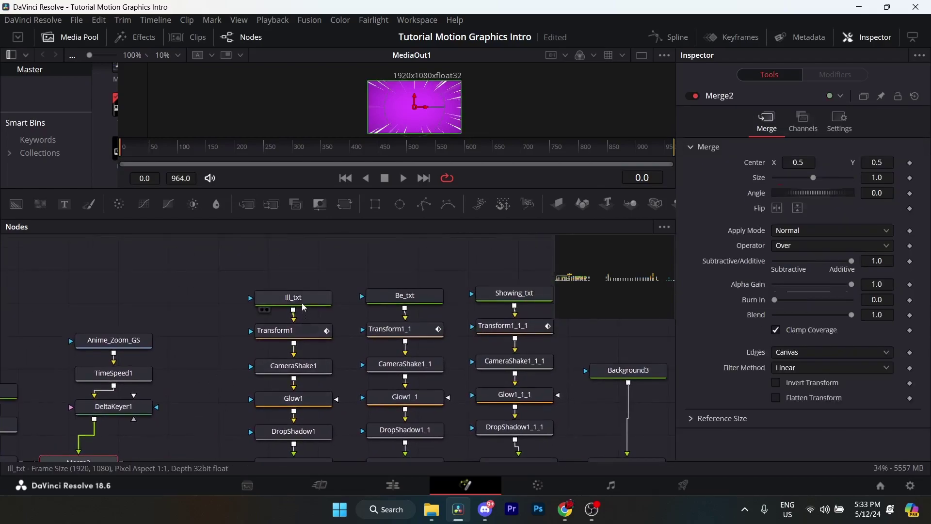
click(303, 307)
scroll(359, 296, right, 4)
scroll(340, 291, down, 1)
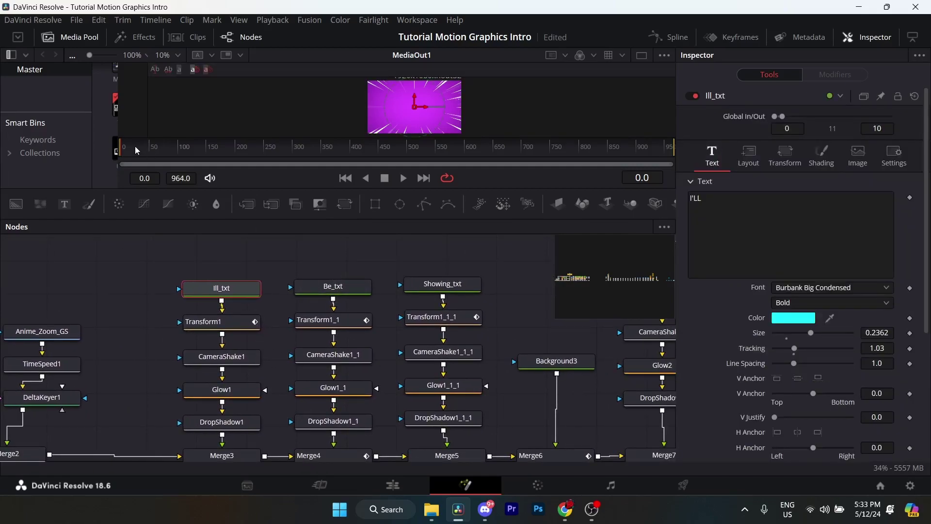
scroll(183, 264, down, 1)
scroll(182, 264, left, 1)
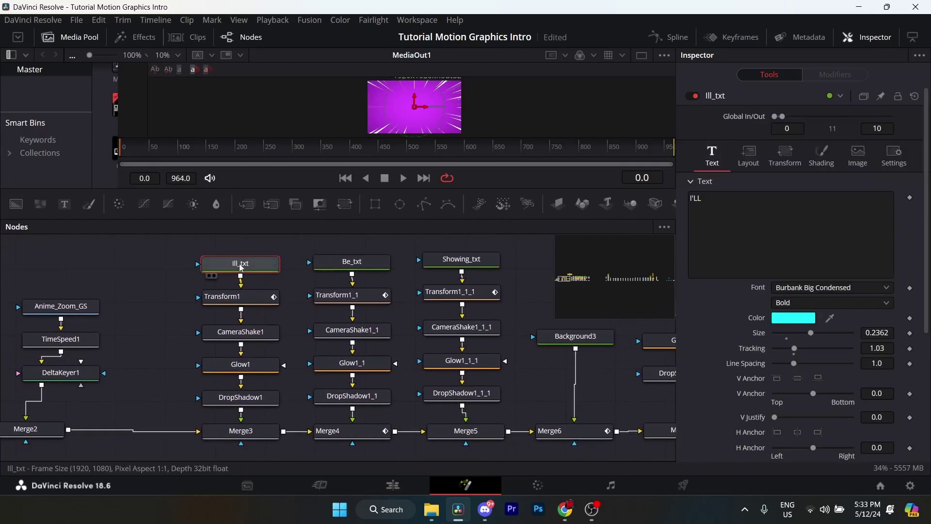
scroll(284, 357, left, 7)
scroll(284, 357, down, 1)
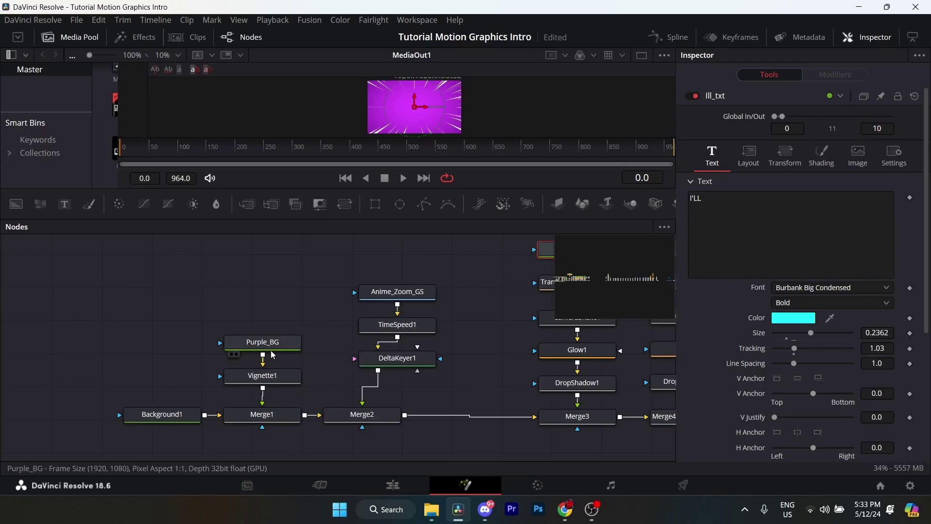
click(271, 353)
scroll(310, 335, right, 1)
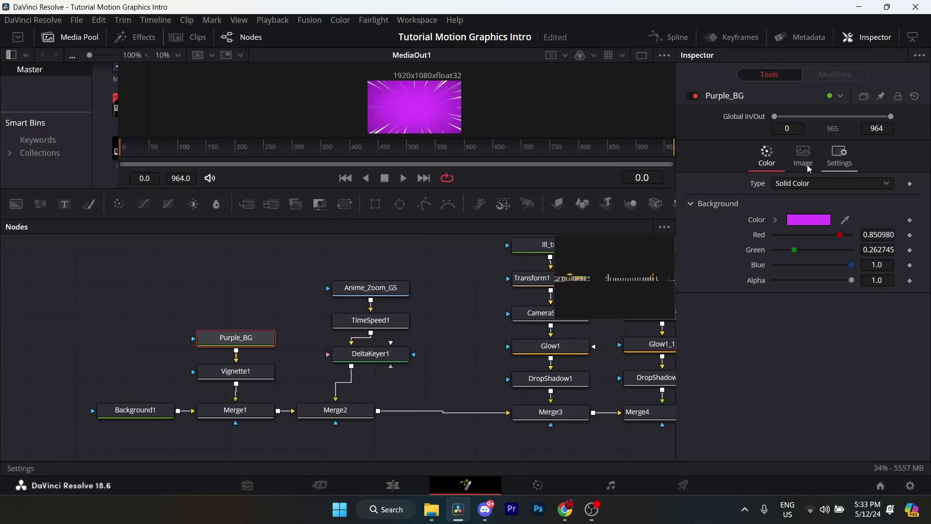
click(242, 375)
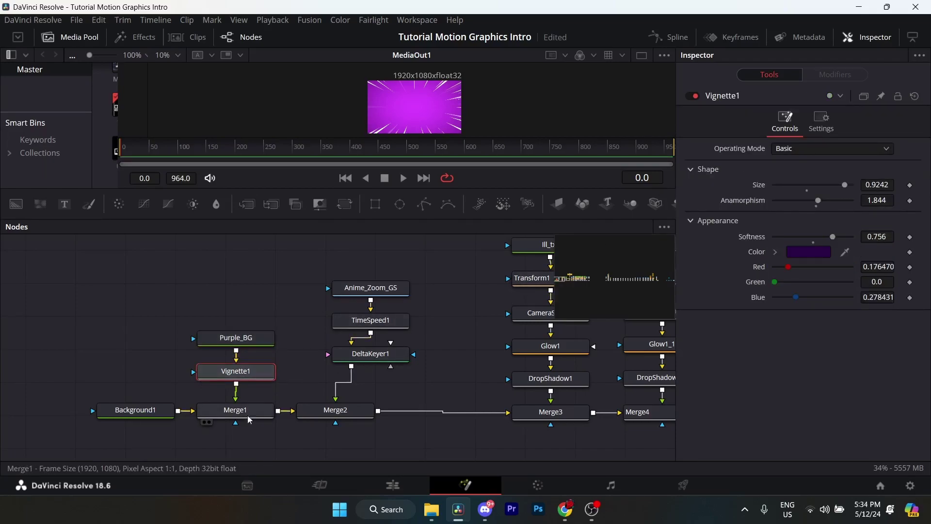
drag(346, 371, 251, 396)
click(292, 315)
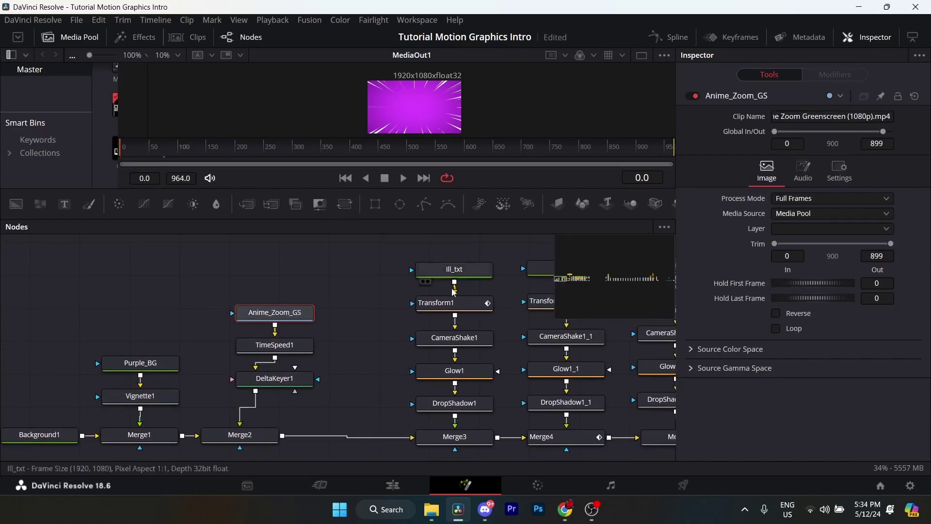
click(469, 273)
drag(469, 273, 320, 297)
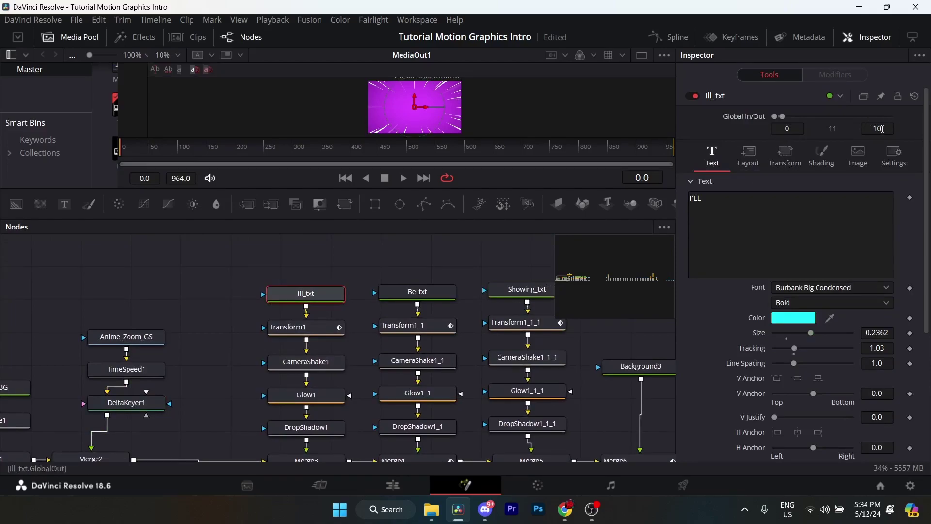
Step: Open the Ill_txt text colour picker and cancel it, keeping the cyan colour
scroll(794, 193, down, 4)
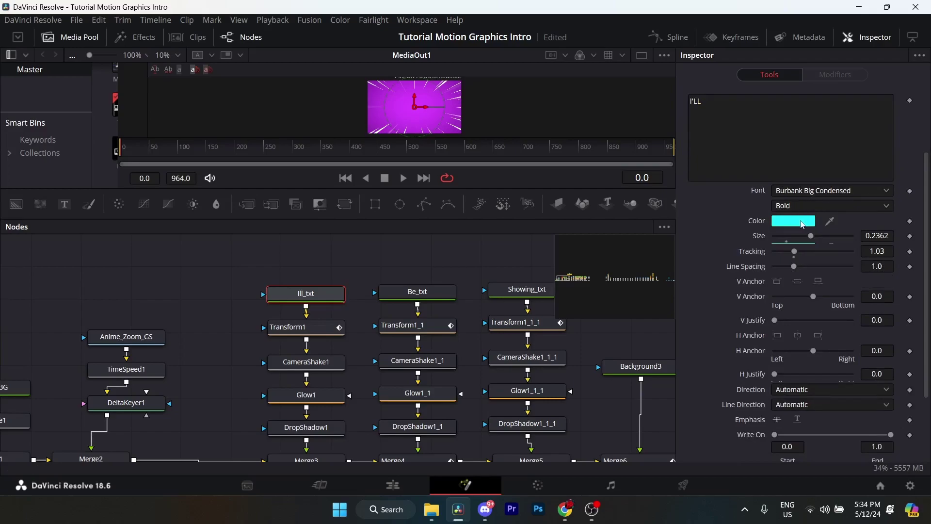
click(792, 223)
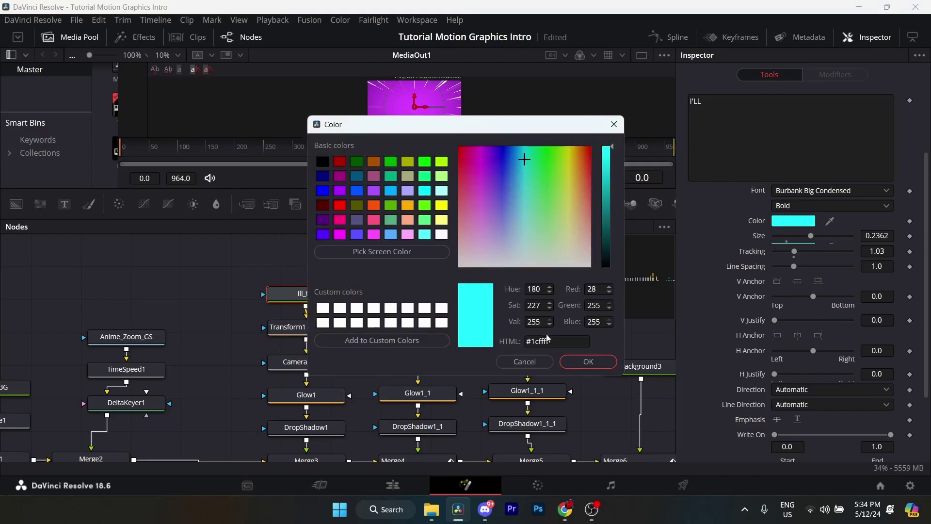
click(547, 341)
click(527, 362)
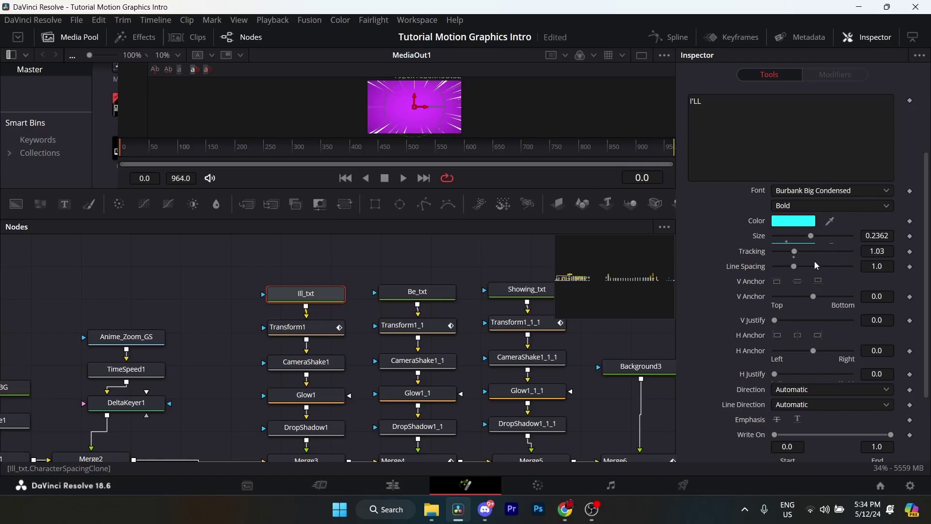
Step: Scroll the Inspector and collapse then re-expand the Tab Spacing settings
scroll(831, 252, down, 1)
scroll(842, 251, down, 3)
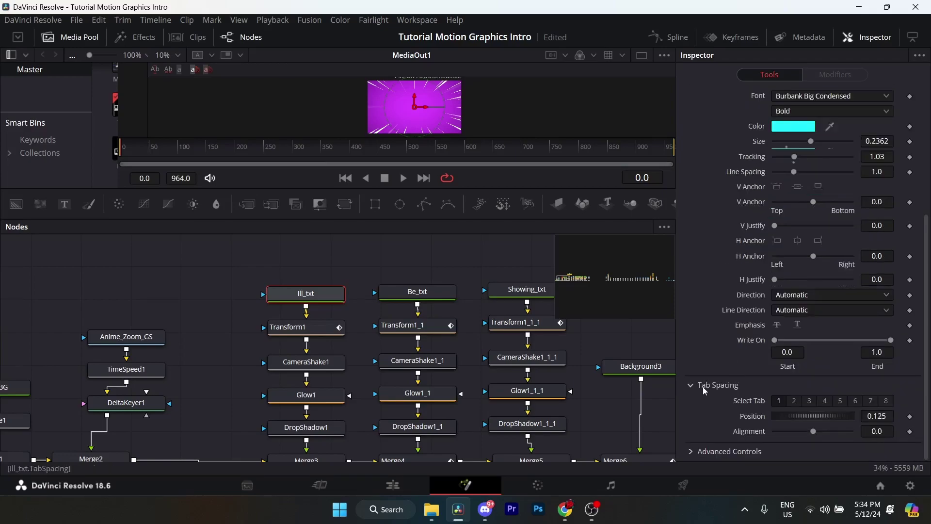
click(693, 387)
click(693, 387)
scroll(716, 321, up, 10)
Step: Switch between the Ill_txt Text and Layout tabs, ending on Layout
click(760, 154)
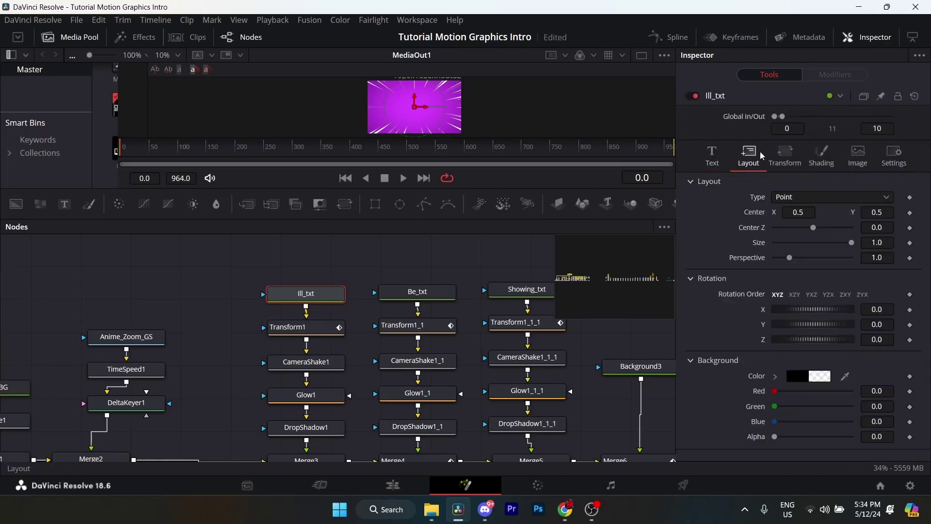
click(712, 156)
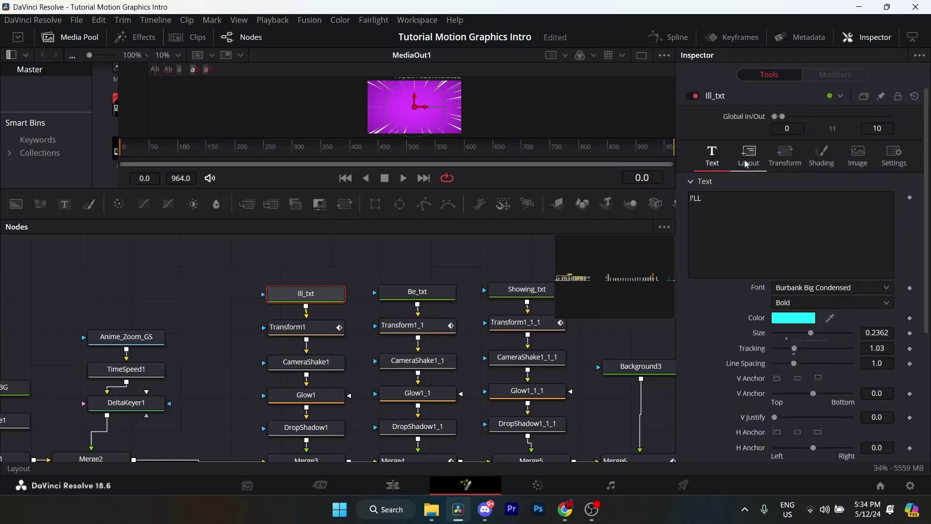
click(749, 155)
Step: Open the Transform tab and keep Characters as the transform mode
click(786, 156)
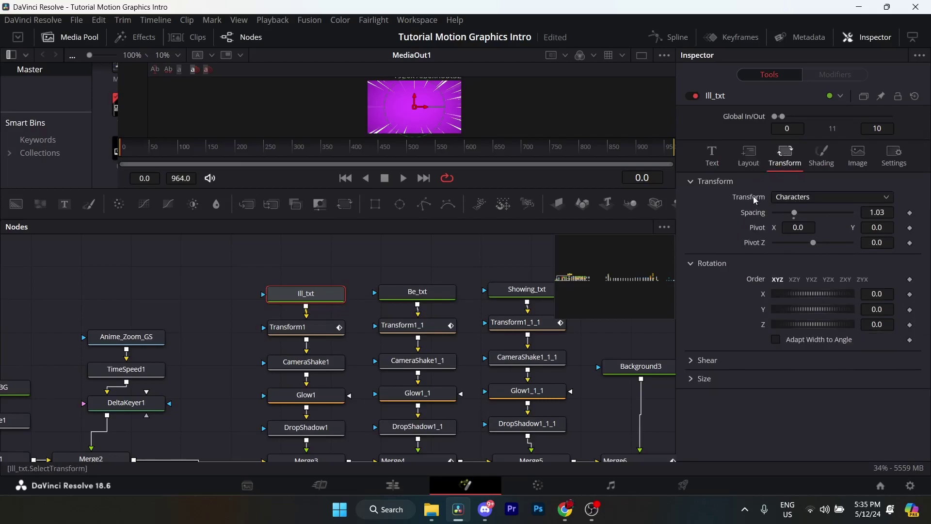
click(790, 197)
click(795, 212)
Step: Open the Shading tab and leave element 2, Red Outline, selected after checking element 1
click(821, 165)
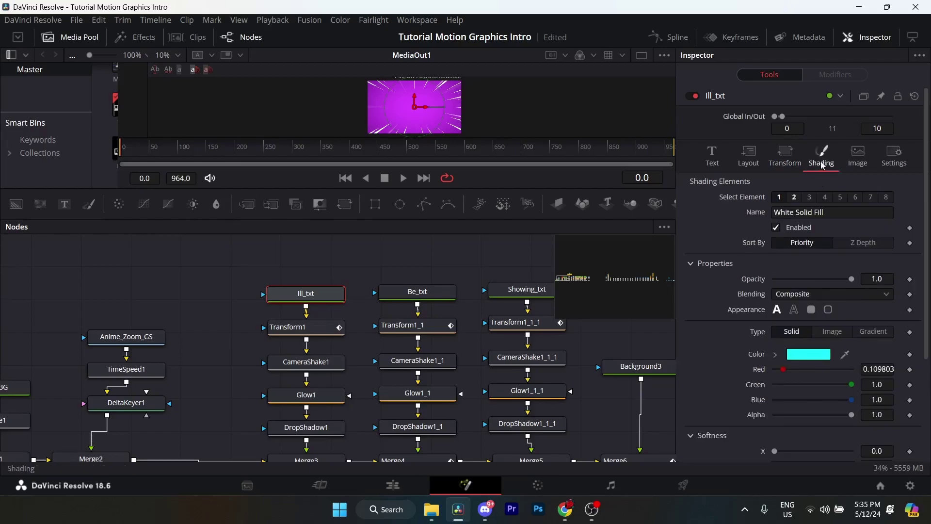
scroll(752, 217, down, 1)
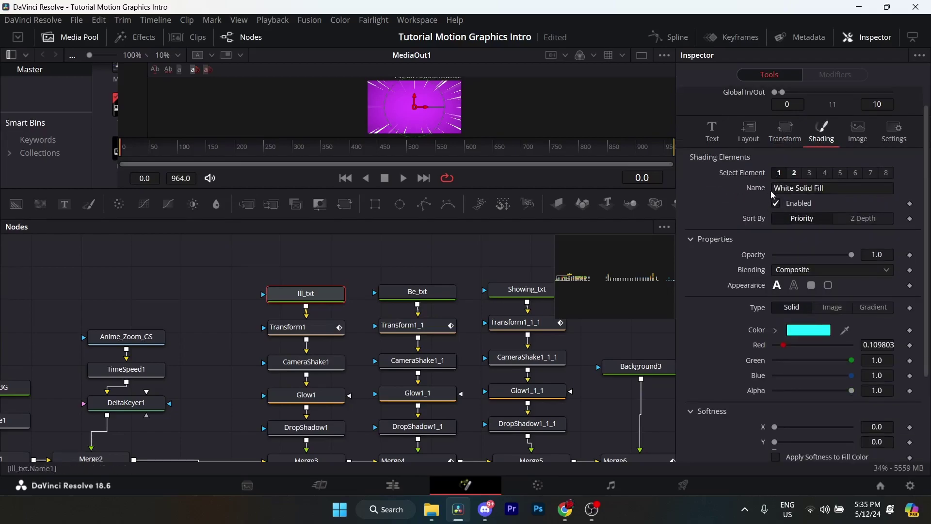
click(794, 174)
click(779, 173)
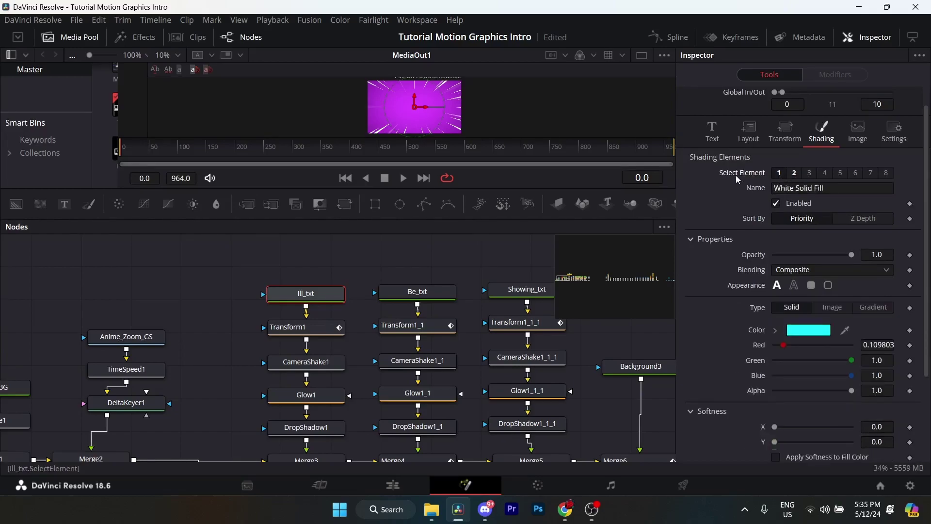
click(796, 174)
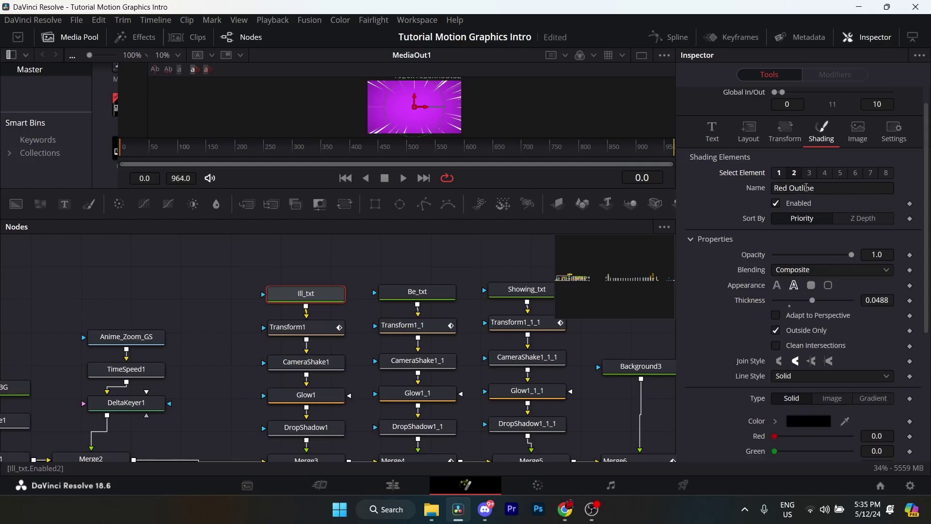
Step: Nudge the Red Outline thickness to 0.0488 and scroll through its outline properties
scroll(778, 203, down, 1)
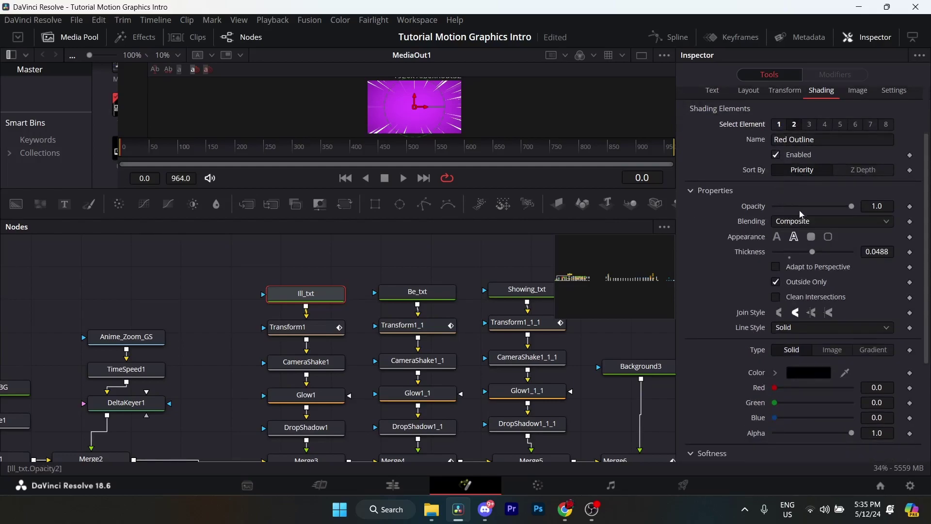
drag(869, 252, 862, 251)
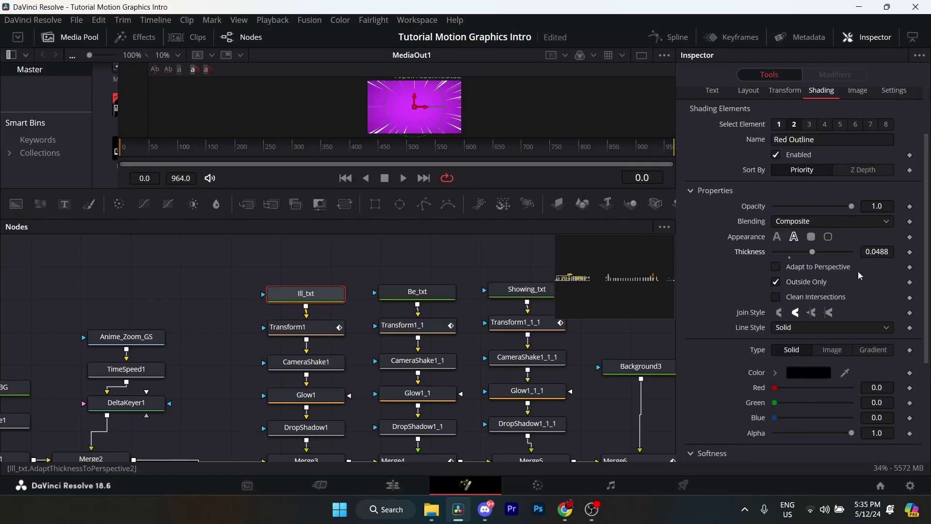
scroll(733, 276, down, 2)
scroll(719, 206, up, 2)
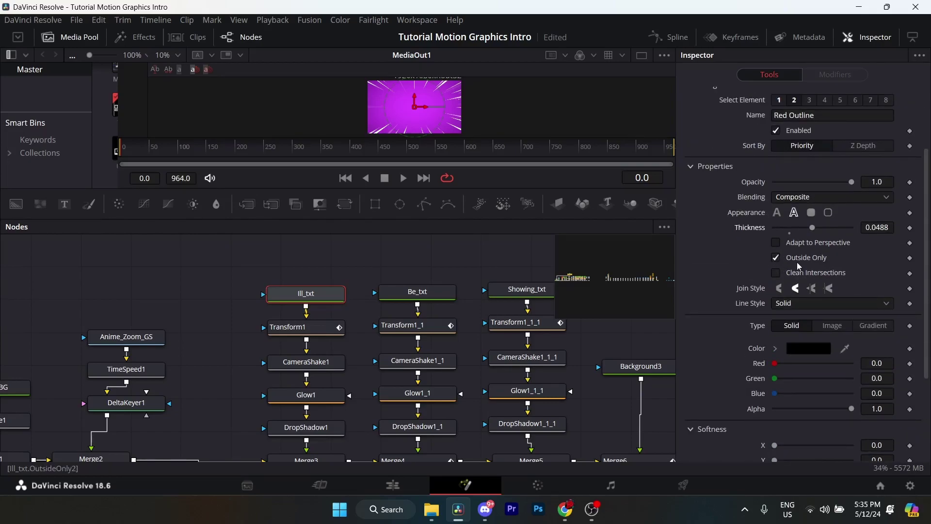
scroll(792, 263, down, 1)
scroll(788, 264, up, 5)
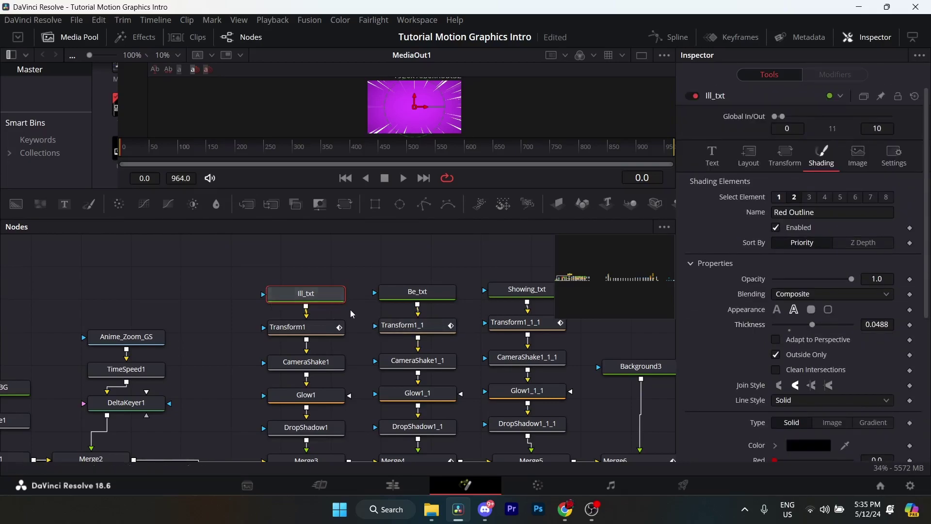
Step: Select Transform1, step through its X Size keyframes at 5 and 10, then view its motion blur settings
scroll(350, 309, down, 2)
click(334, 296)
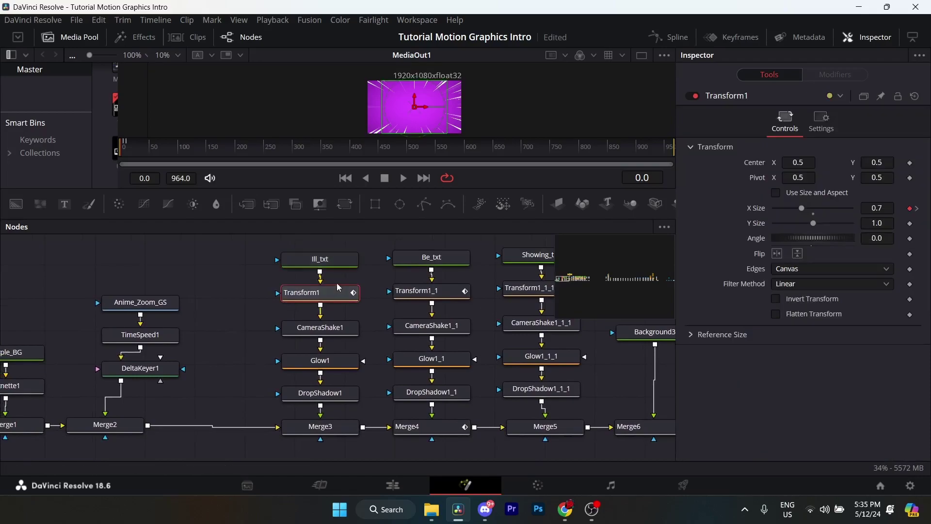
scroll(334, 296, up, 2)
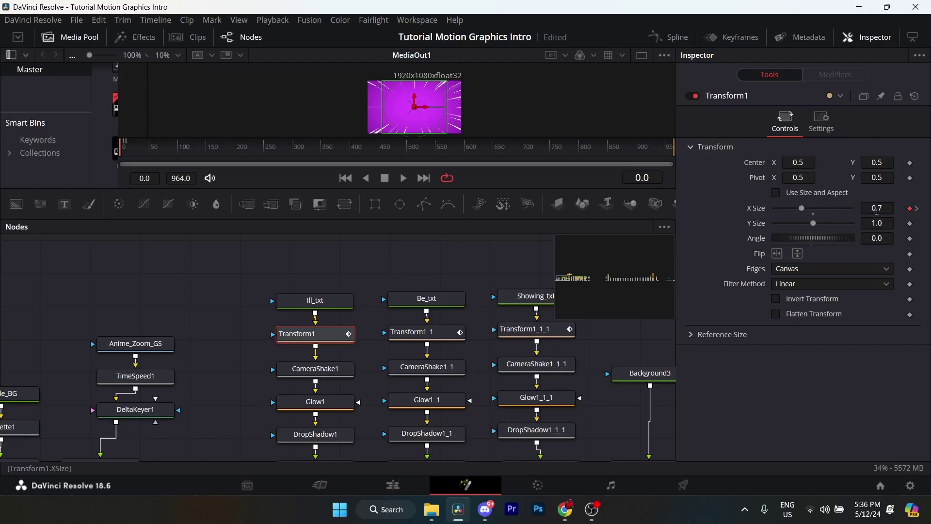
click(917, 209)
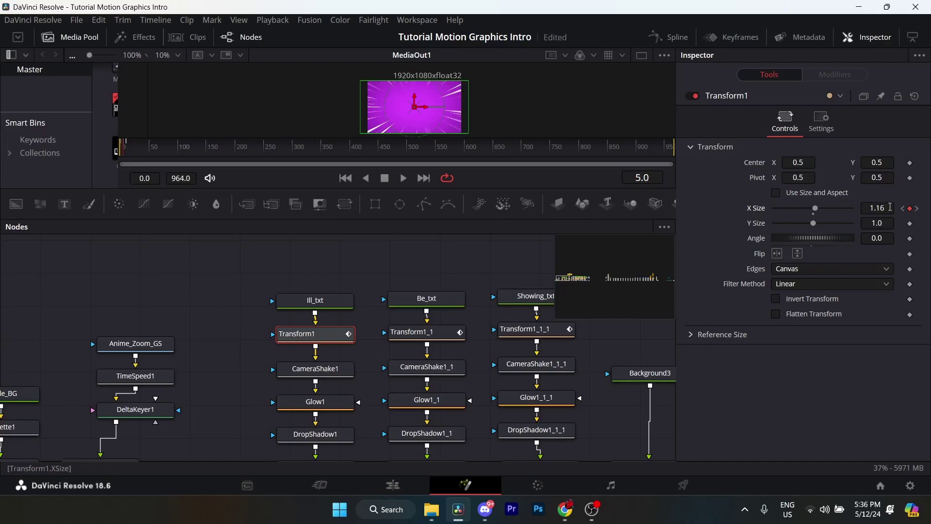
click(917, 209)
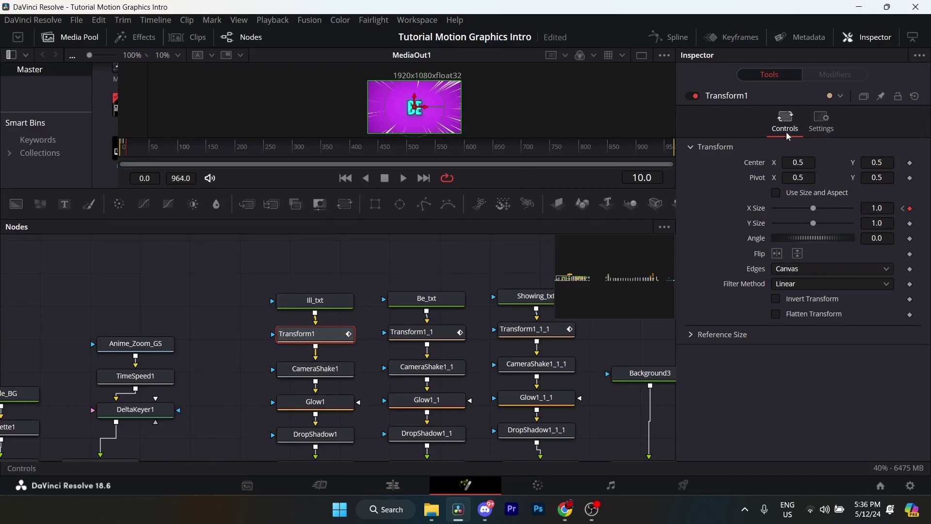
click(820, 127)
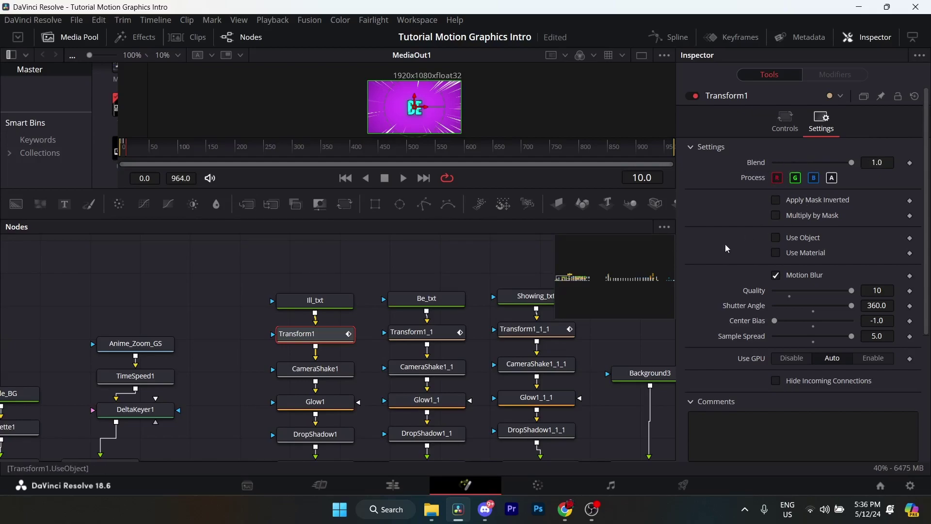
Step: Select CameraShake1 to show its 0.071 deviation, 0.276 randomness and 0.094 speed controls
scroll(730, 249, down, 2)
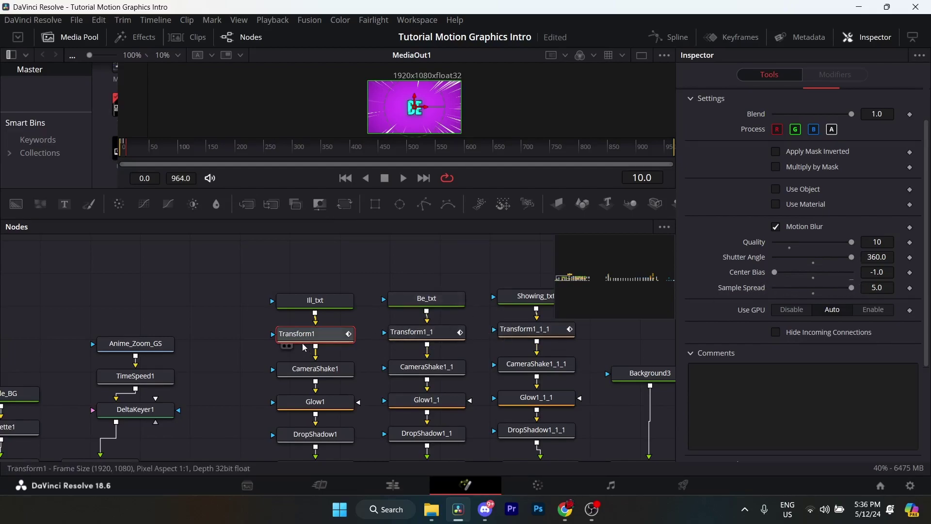
click(326, 372)
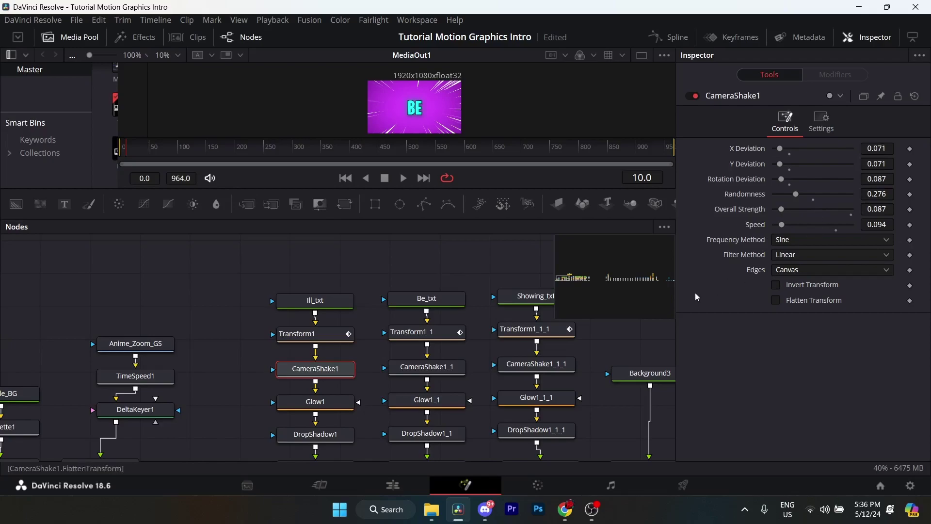
Step: Glance at CameraShake1's Settings tab, then select Glow1 to review its glow settings
click(821, 121)
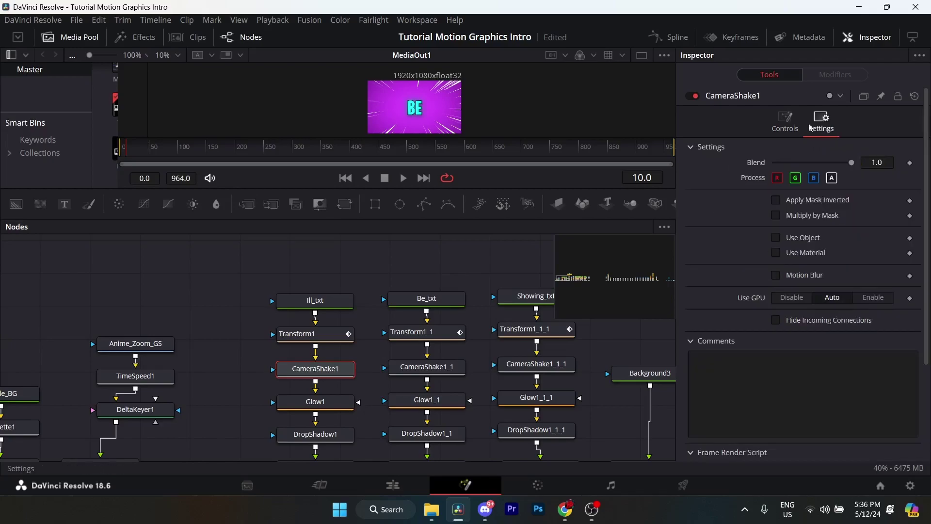
click(785, 121)
click(329, 409)
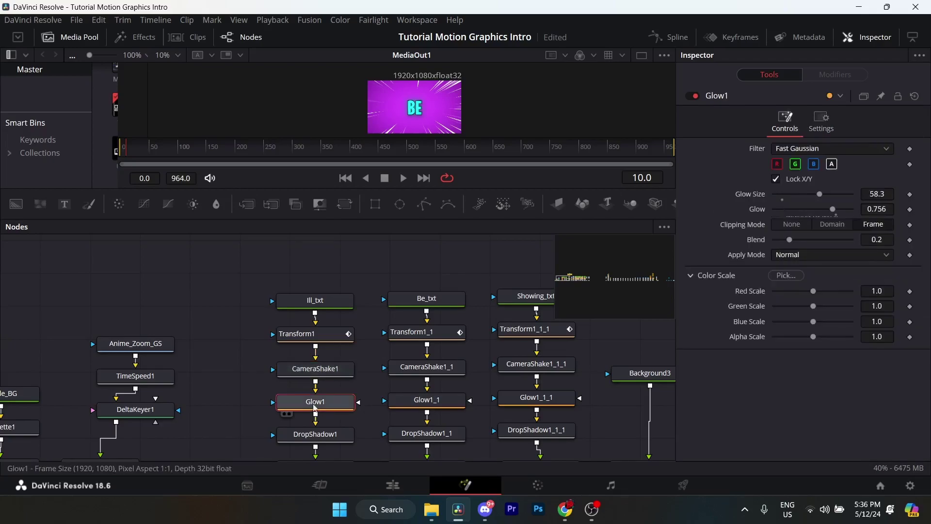
scroll(329, 408, down, 1)
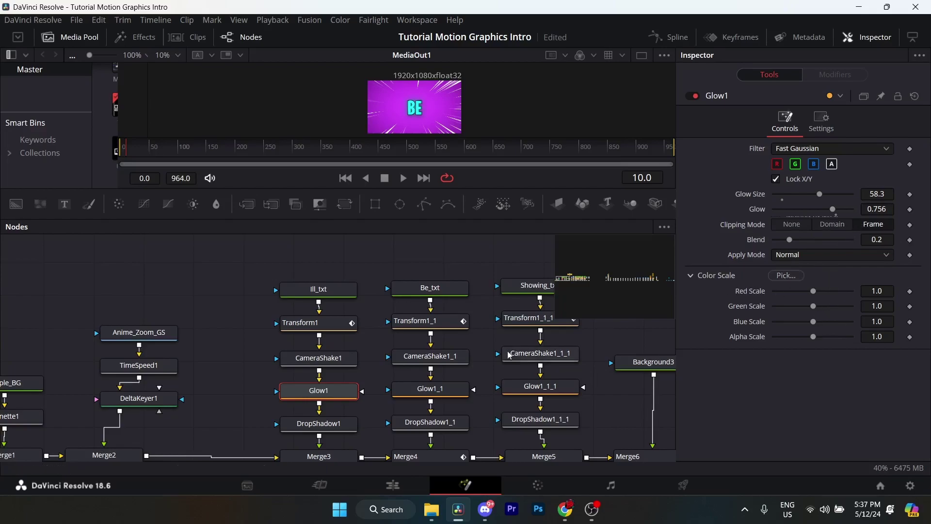
Step: Select DropShadow1 and open then close its shadow colour picker, keeping it black
drag(331, 391, 341, 369)
click(341, 346)
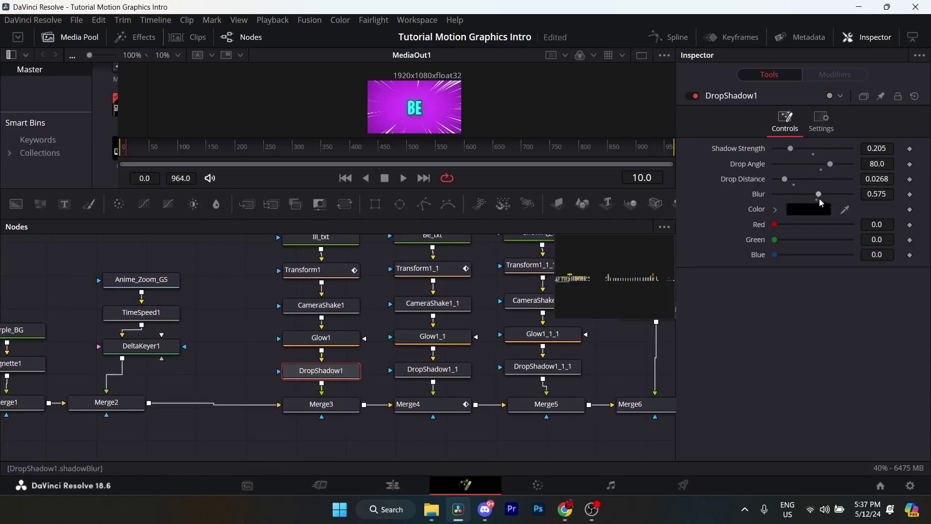
click(809, 209)
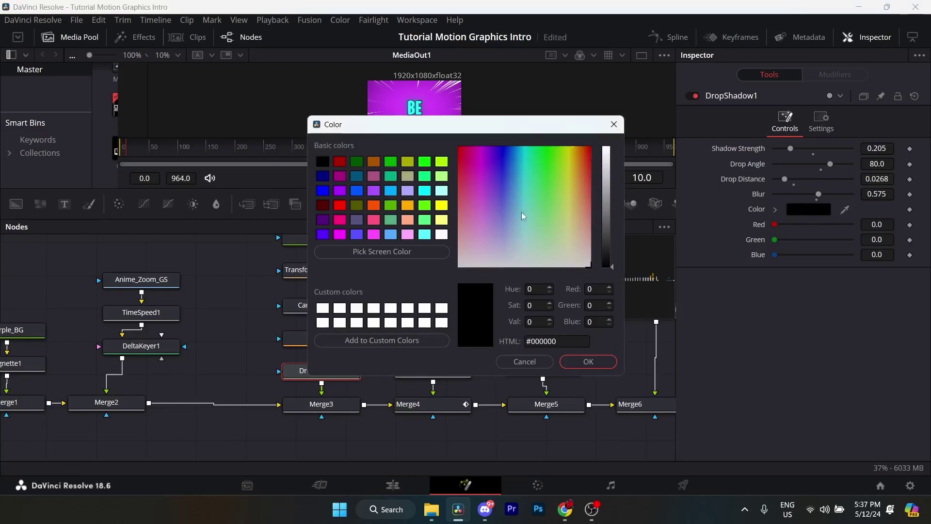
click(614, 125)
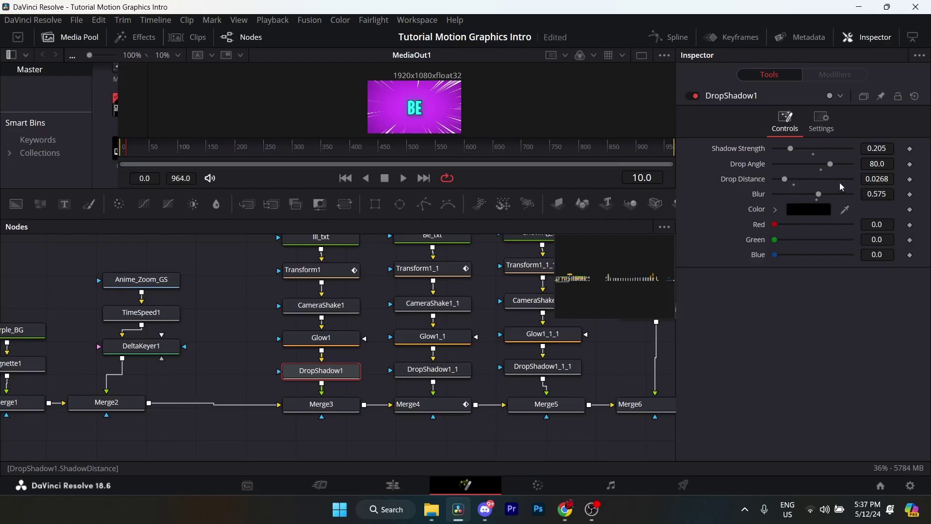
Step: Pan the node graph and select the Transform1 node
drag(419, 302, 389, 310)
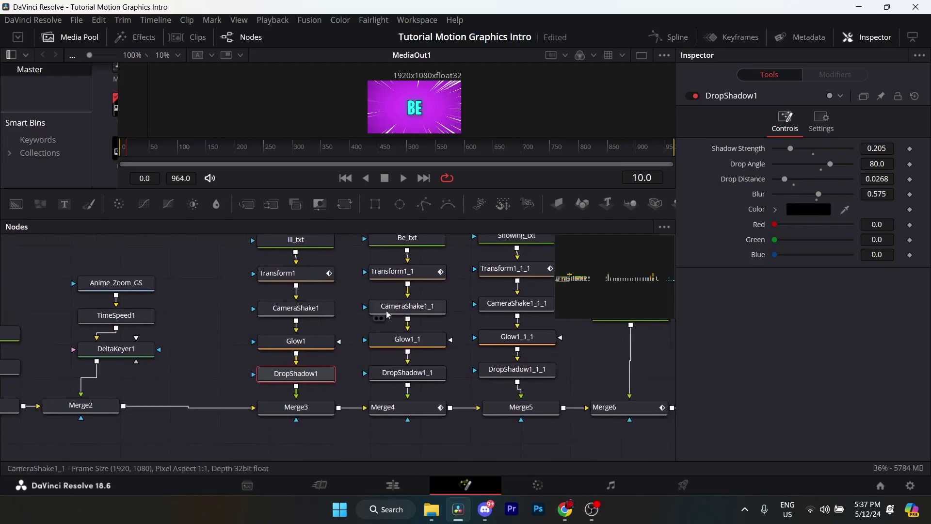
click(313, 275)
drag(316, 297, 292, 360)
Step: Click between the Ill_txt and Be_txt text nodes, ending with Be_txt's settings shown
click(361, 335)
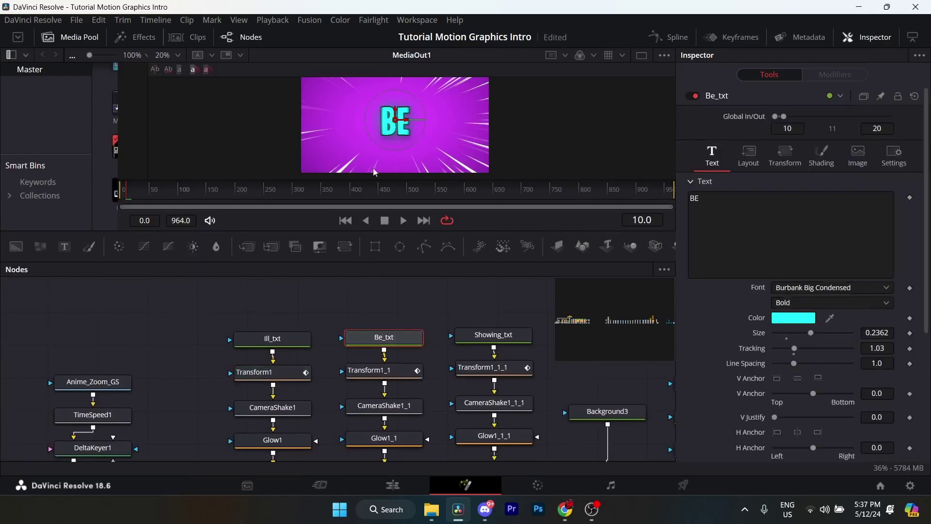
drag(376, 304, 378, 270)
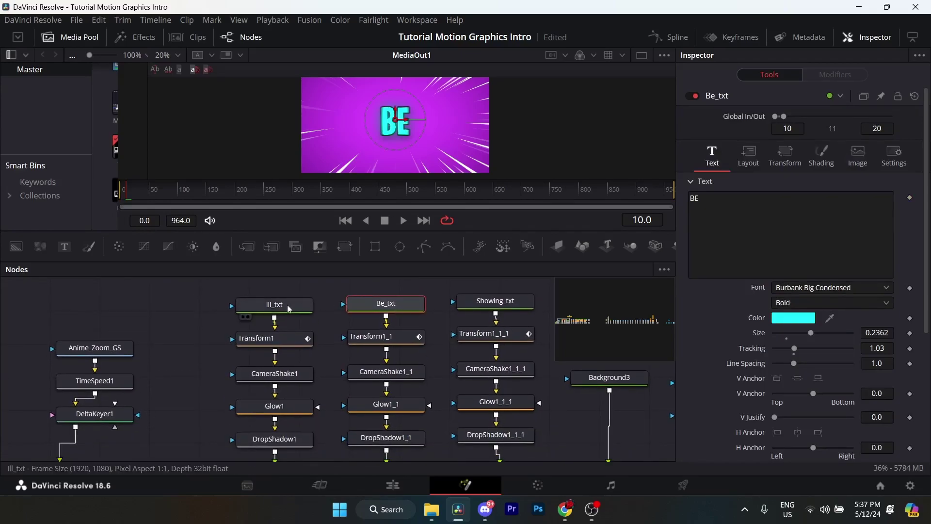
click(289, 304)
click(361, 308)
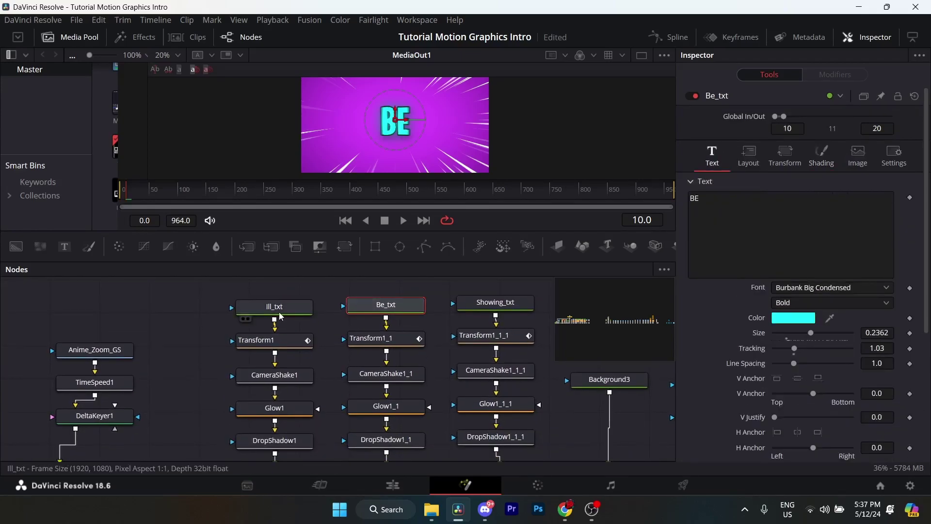
click(281, 316)
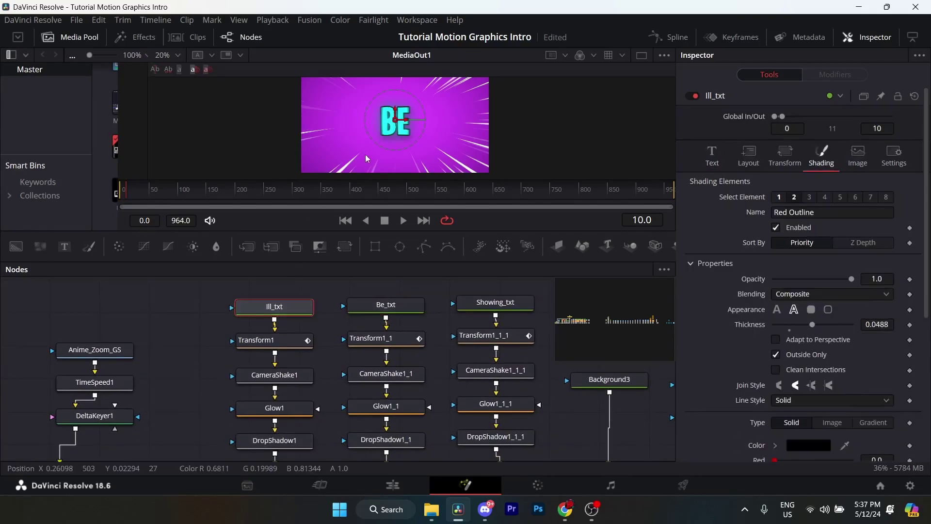
click(373, 311)
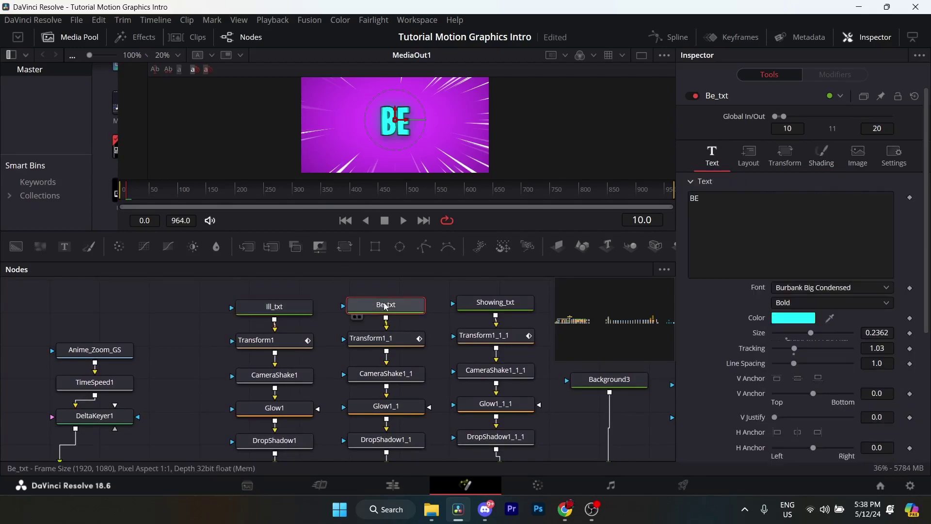
Step: Select Transform1_1 to show its 0.5, 0.5 center and keyframed X Size 0.823498
scroll(380, 298, down, 2)
scroll(388, 310, right, 2)
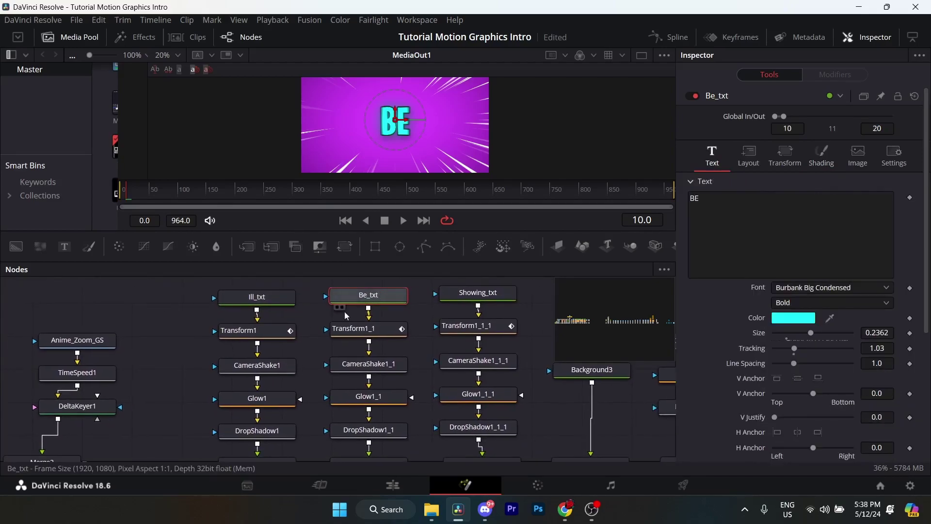
click(376, 330)
scroll(315, 339, down, 3)
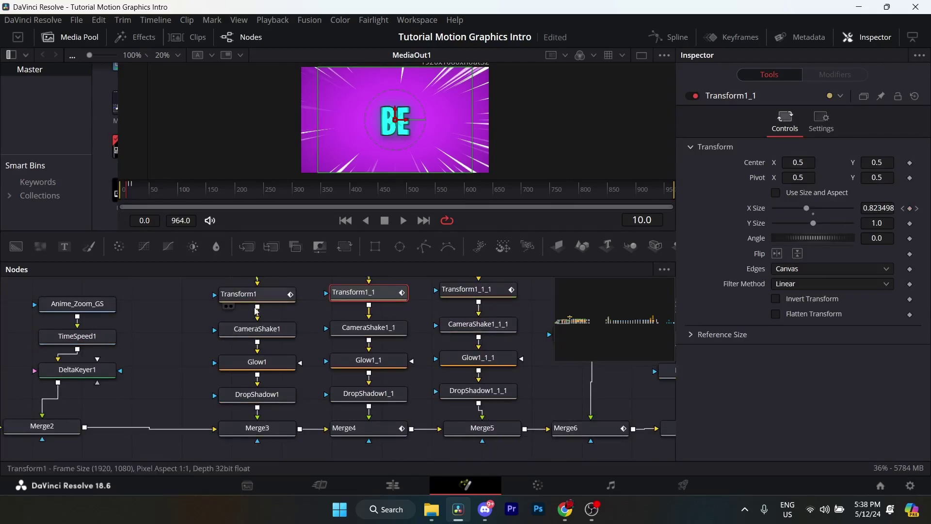
scroll(374, 404, up, 5)
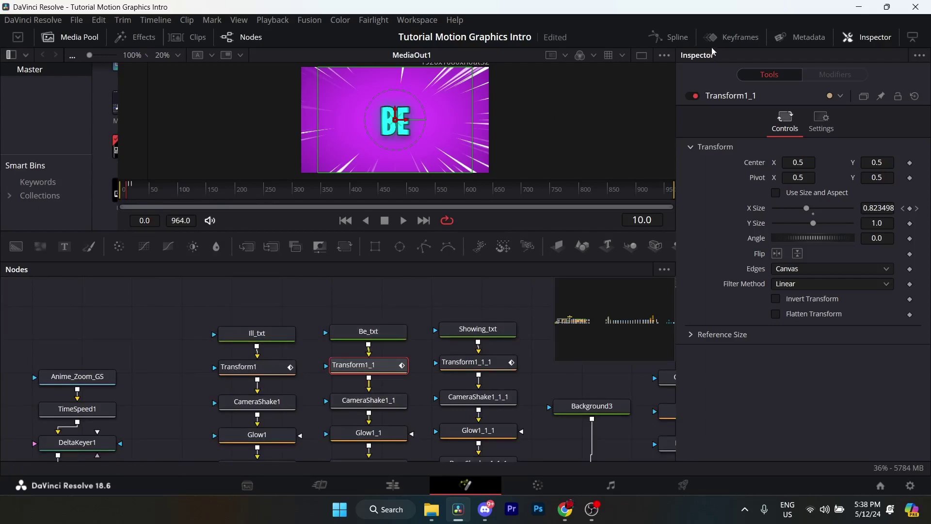
Step: Open the Keyframes timeline and expand Transform1_1 to reveal its X Size track
click(732, 38)
drag(276, 322, 19, 337)
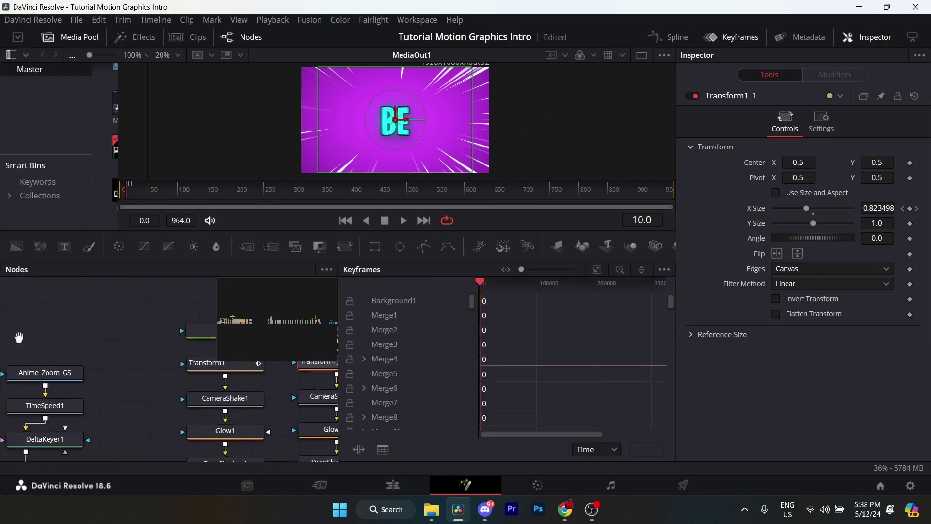
click(566, 360)
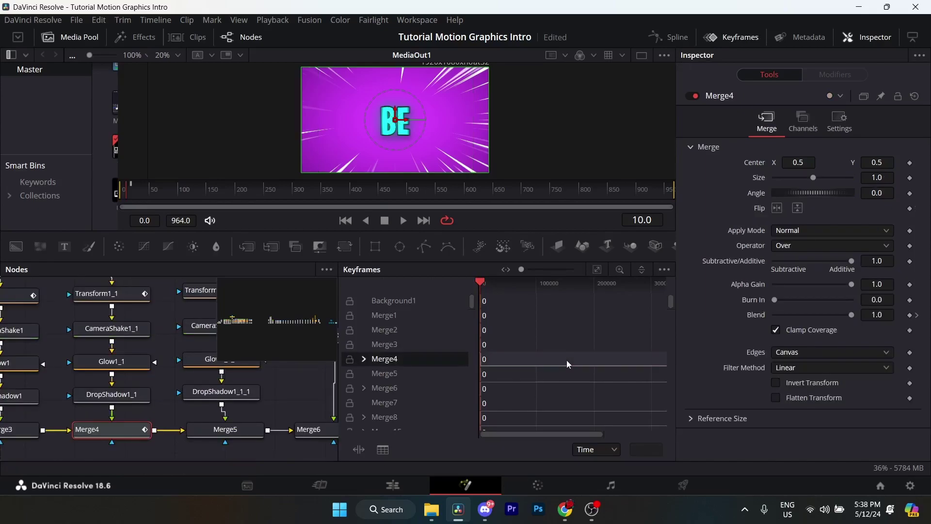
scroll(329, 373, down, 2)
scroll(270, 359, up, 1)
scroll(194, 356, left, 4)
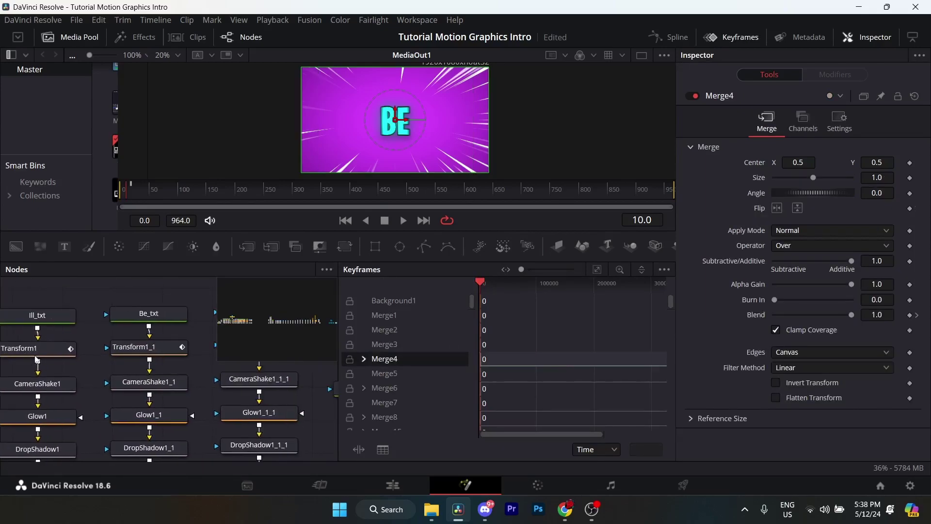
click(153, 354)
scroll(412, 343, down, 10)
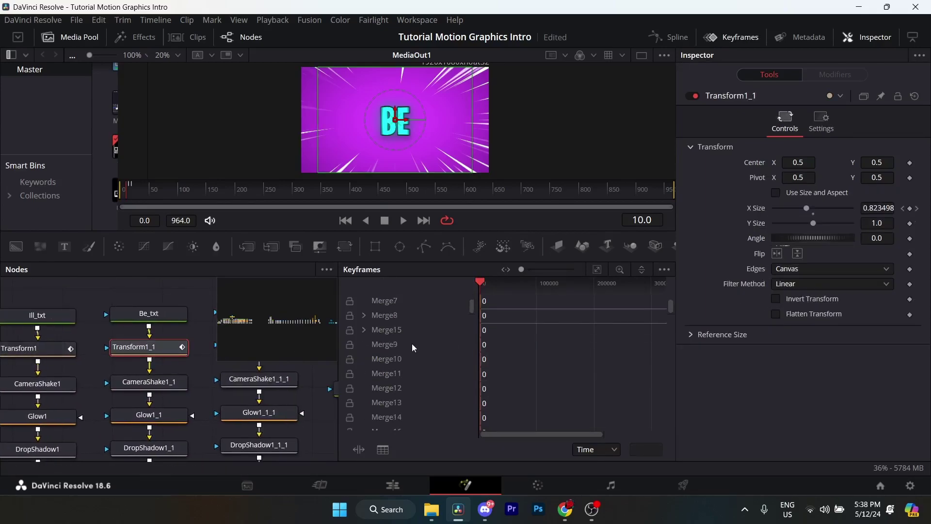
scroll(417, 335, up, 6)
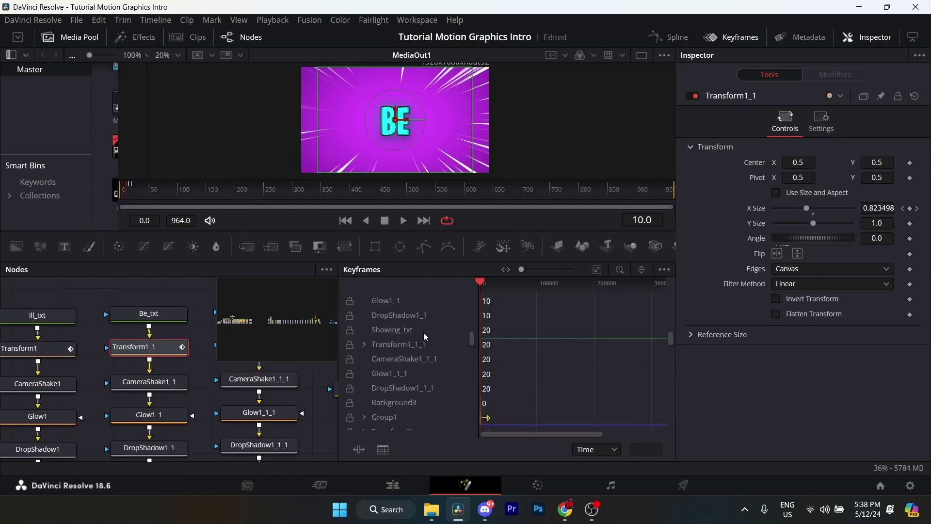
click(365, 375)
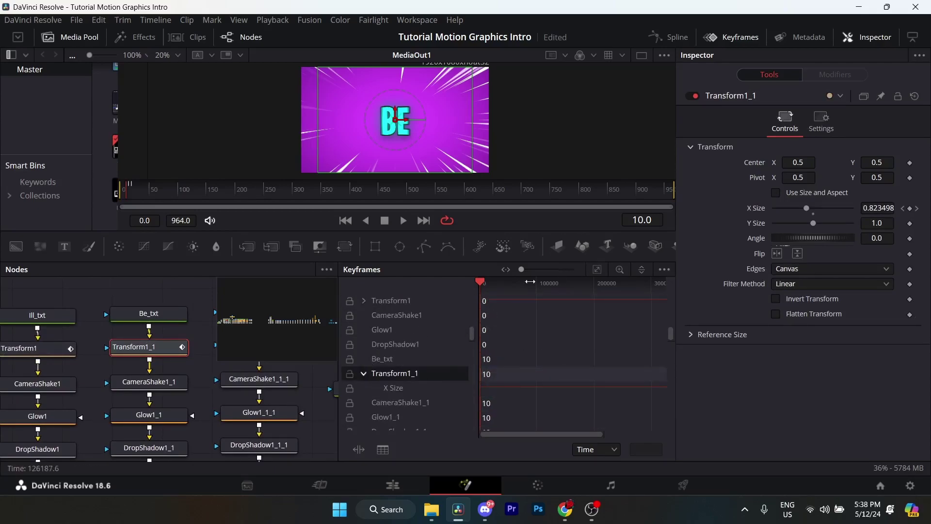
Step: Fit the keyframe range in view, then frame frames 5–20 around the playhead at 13
drag(521, 269, 544, 272)
click(597, 270)
click(128, 193)
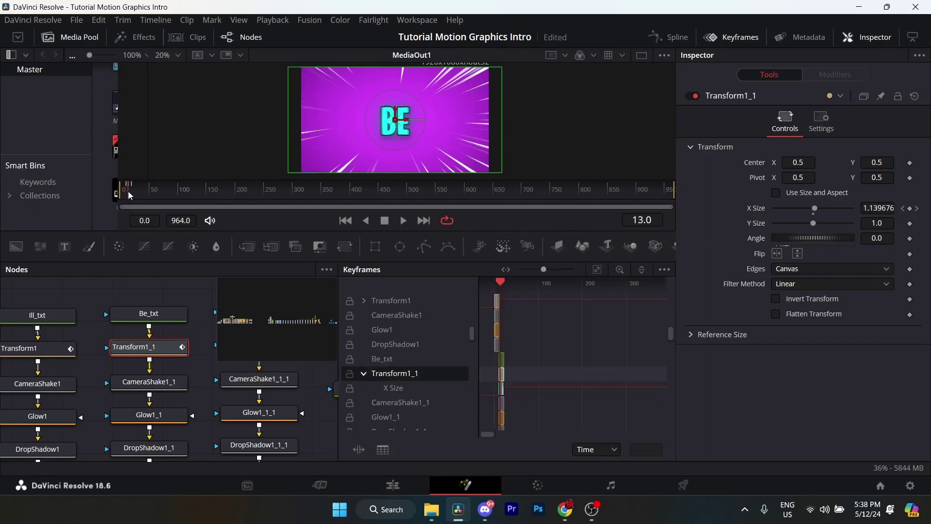
drag(543, 270, 565, 269)
drag(509, 320, 749, 328)
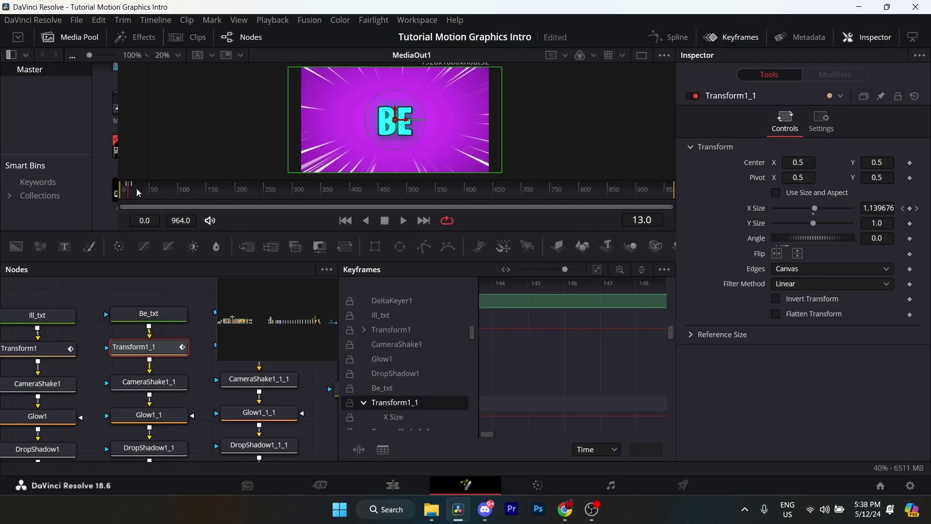
click(129, 192)
drag(596, 332, 554, 338)
drag(565, 273, 553, 273)
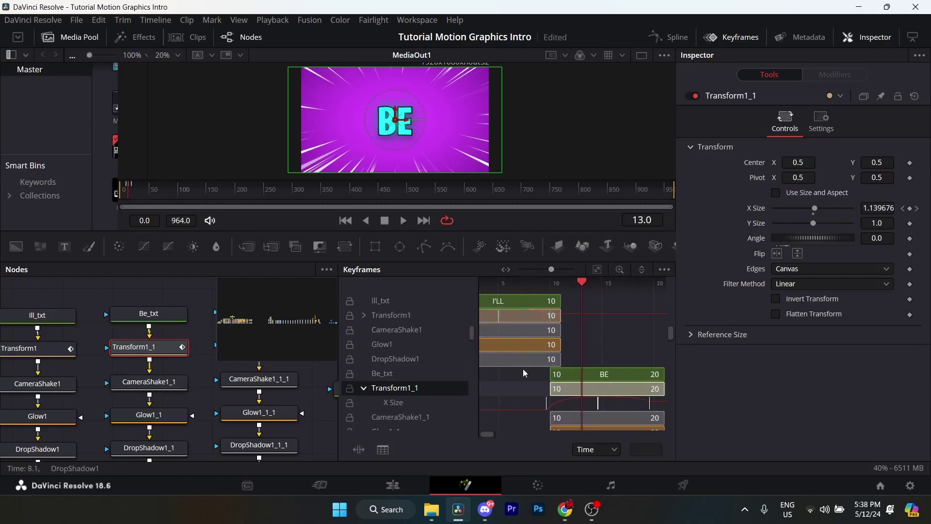
drag(102, 366, 140, 379)
scroll(500, 326, left, 5)
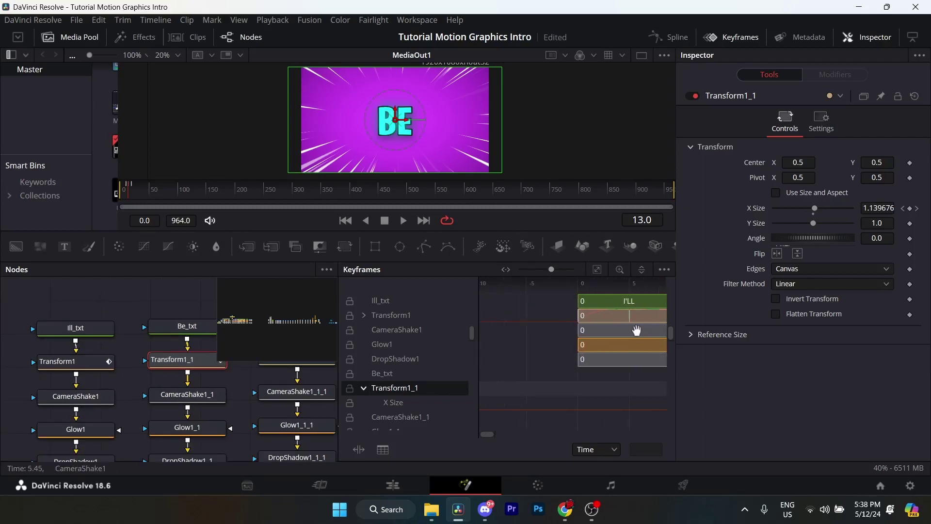
Step: Expand Transform1's X Size track and marquee-select its keyframes, playhead back at frame 9
click(364, 315)
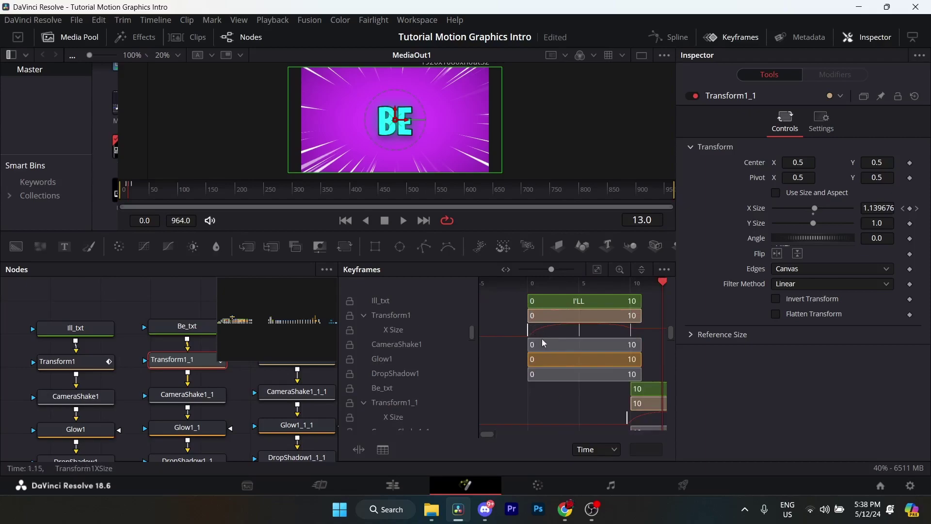
drag(556, 414, 541, 364)
drag(511, 330, 663, 333)
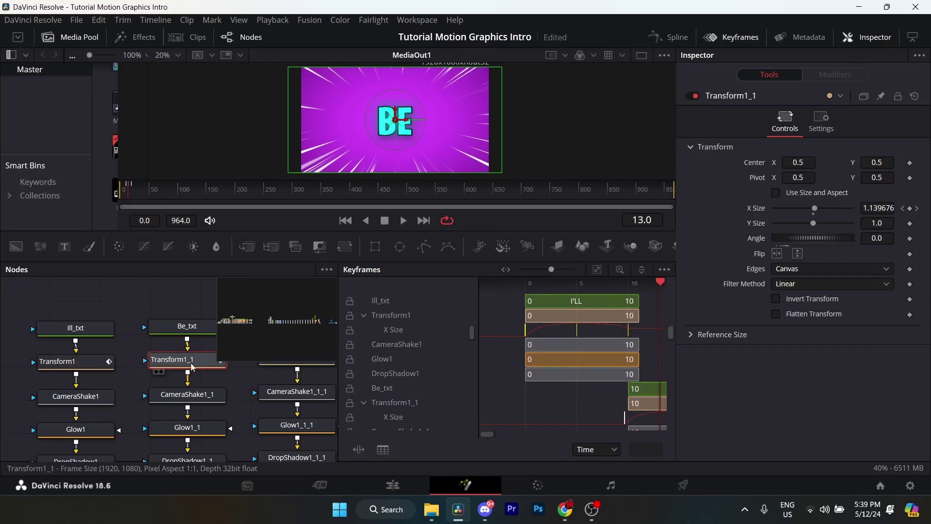
scroll(547, 383, down, 1)
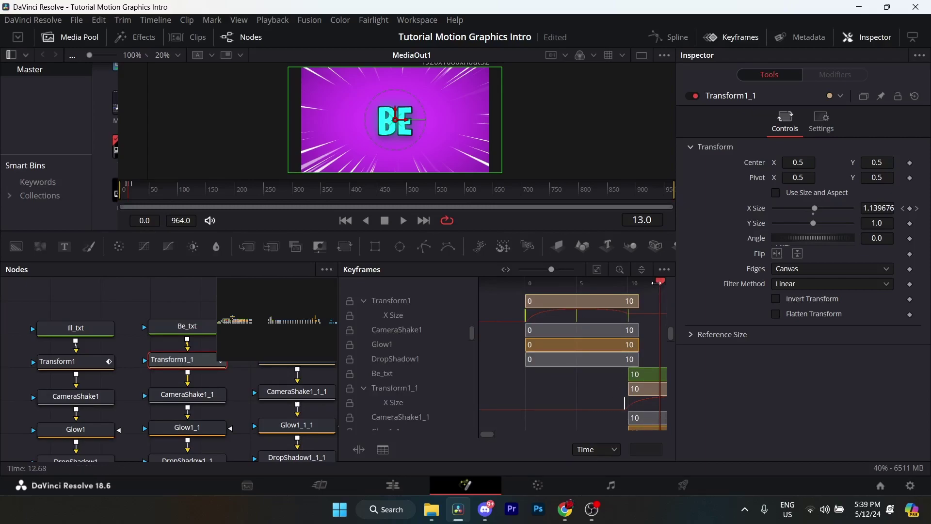
drag(662, 286, 626, 285)
scroll(625, 316, right, 3)
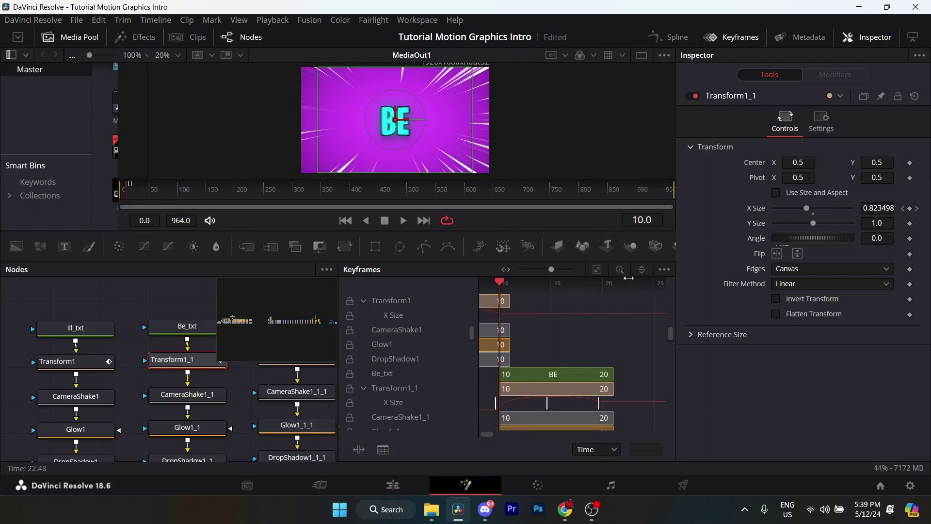
Step: Jump to the previous X Size keyframe, close the Keyframes timeline, and select Transform1 (X Size 1.042853)
click(903, 209)
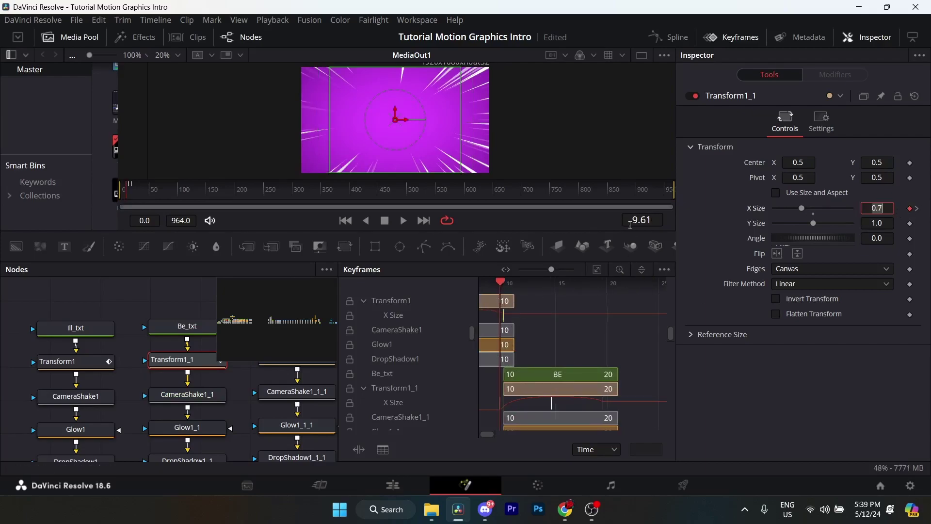
scroll(533, 339, left, 3)
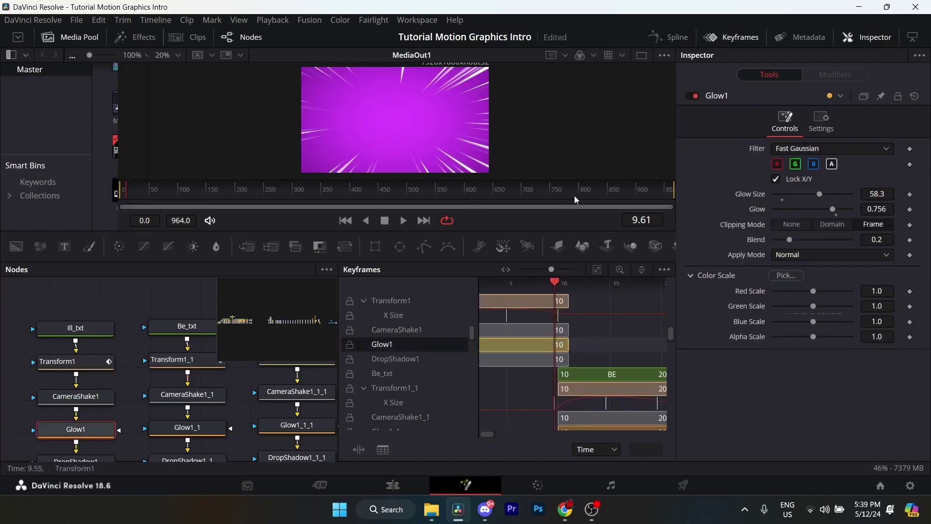
click(713, 40)
drag(175, 395, 272, 382)
click(281, 372)
scroll(290, 364, down, 1)
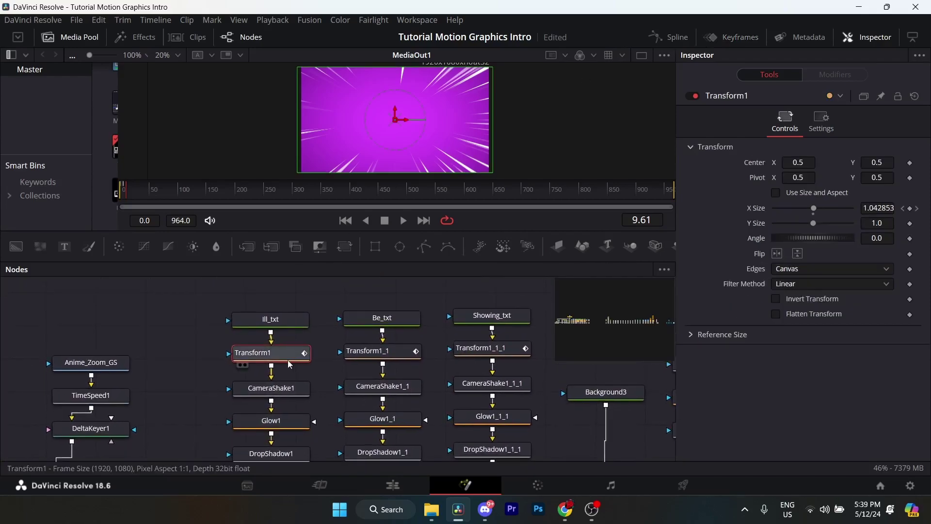
Step: Open the Spline editor with Transform1's X Size curve fitted and select all its keyframes
click(668, 42)
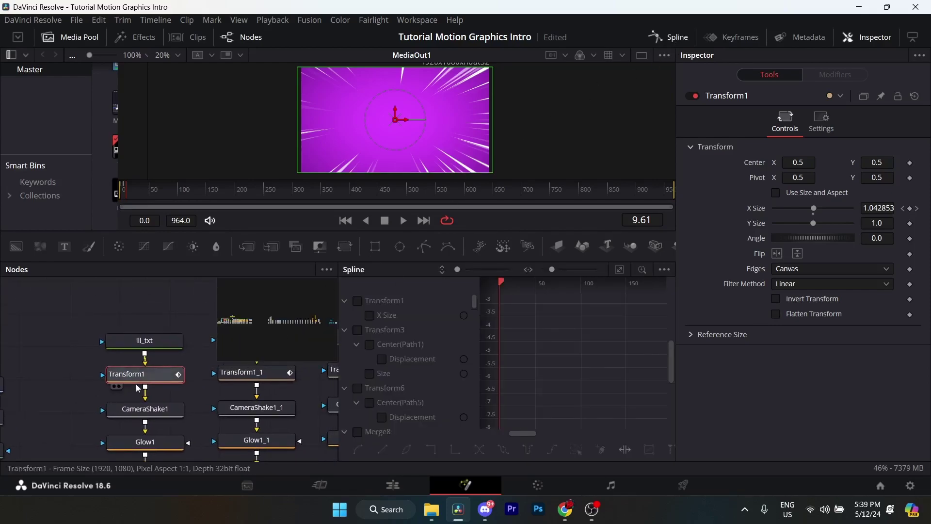
click(619, 269)
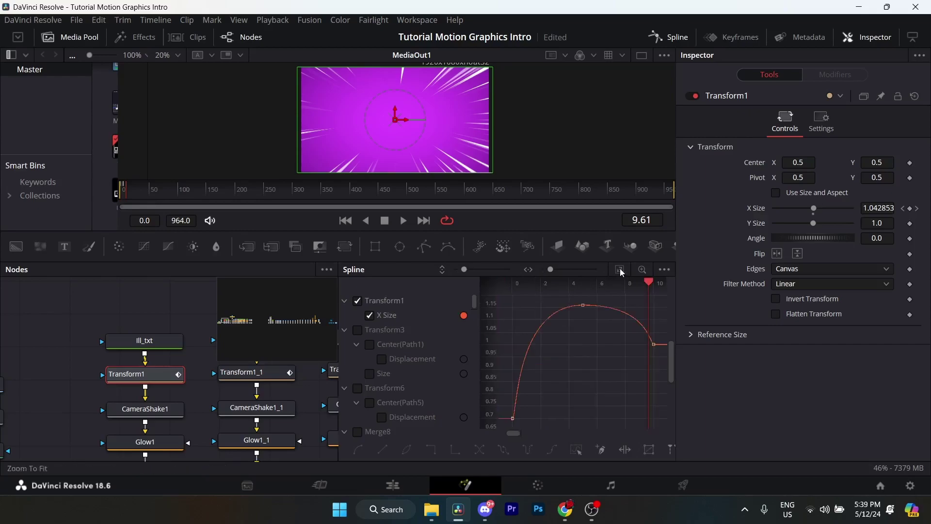
scroll(563, 324, down, 2)
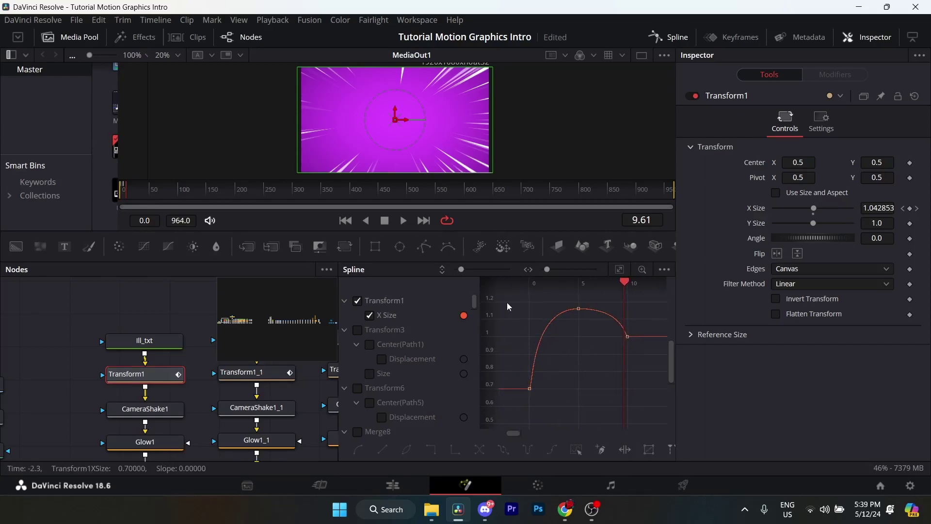
drag(507, 302, 632, 397)
drag(216, 394, 135, 393)
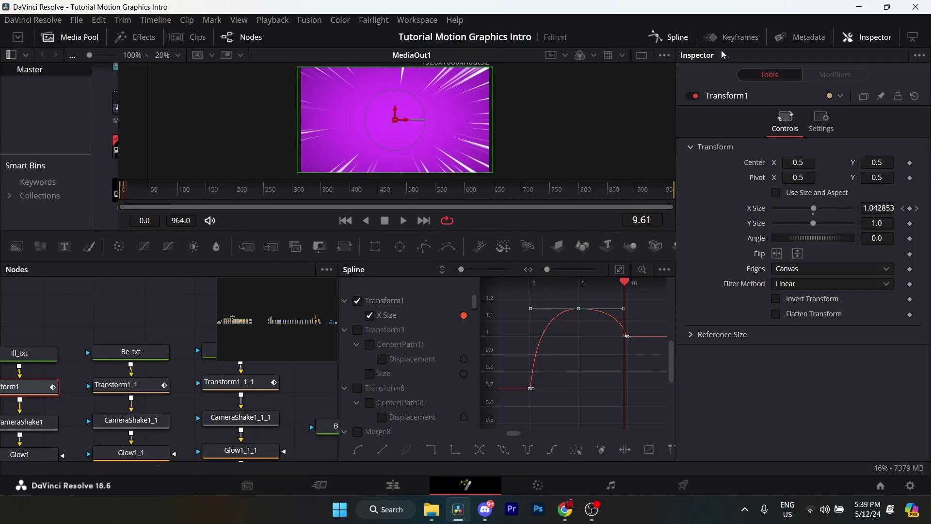
Step: Scrub back through the X Size animation and close the Spline editor
drag(158, 347, 260, 326)
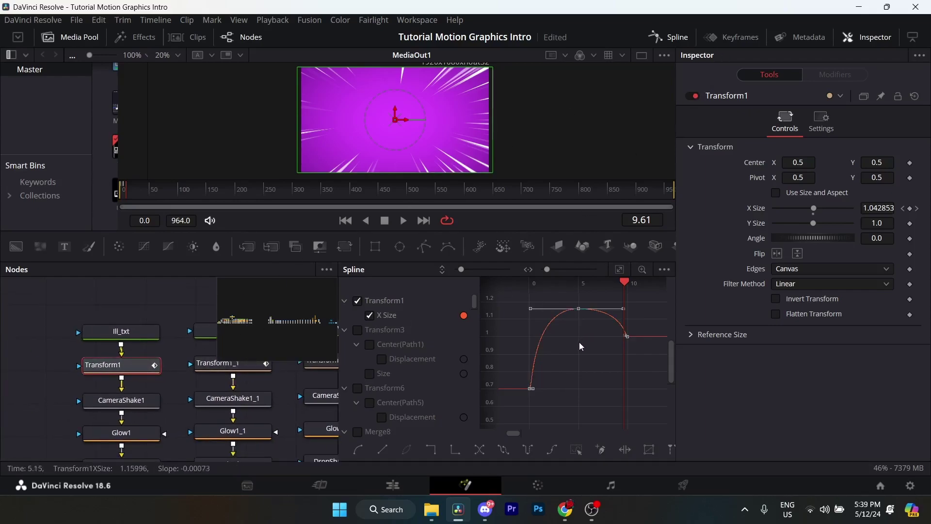
mouse_move(560, 341)
mouse_down()
mouse_move(549, 346)
mouse_move(579, 340)
mouse_up()
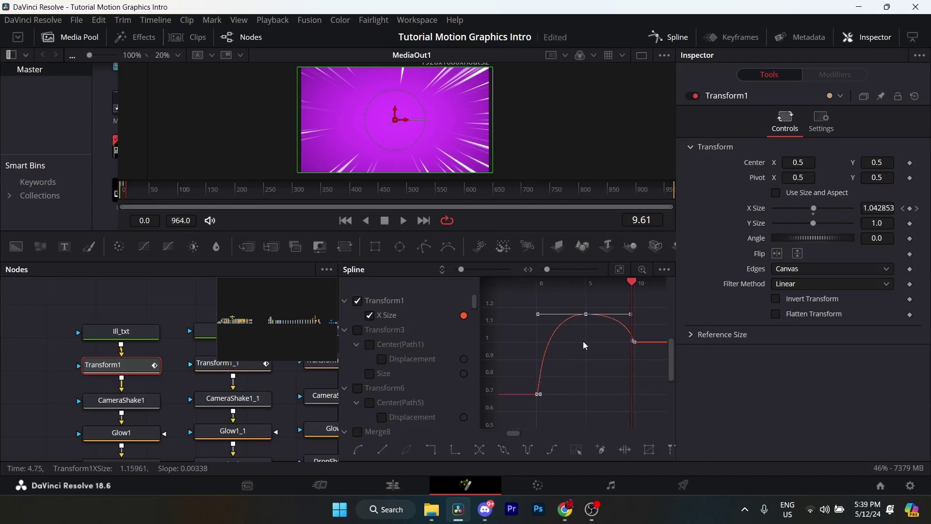
drag(567, 286, 603, 289)
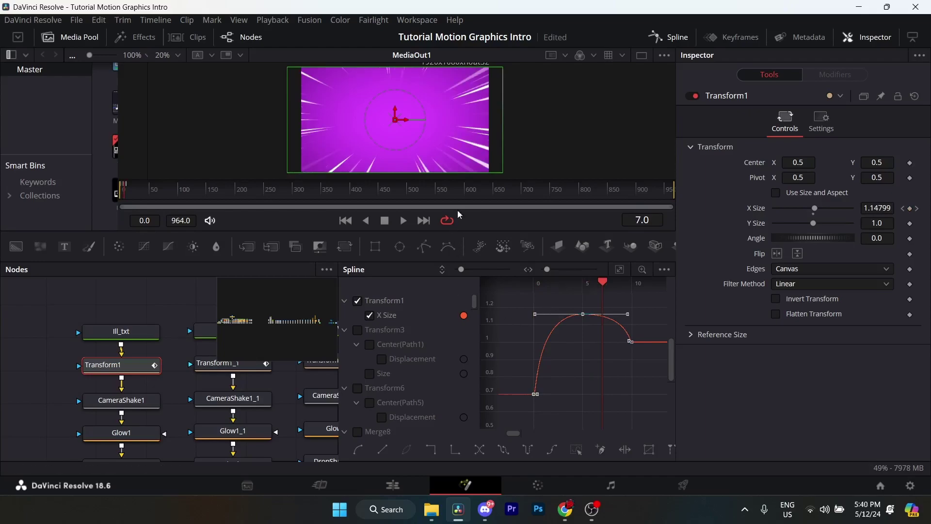
click(669, 37)
drag(251, 364, 217, 360)
Step: Select the SHOWING word's Transform1_1_1 and jump to its X Size 0.7 keyframe at frame 20
click(298, 329)
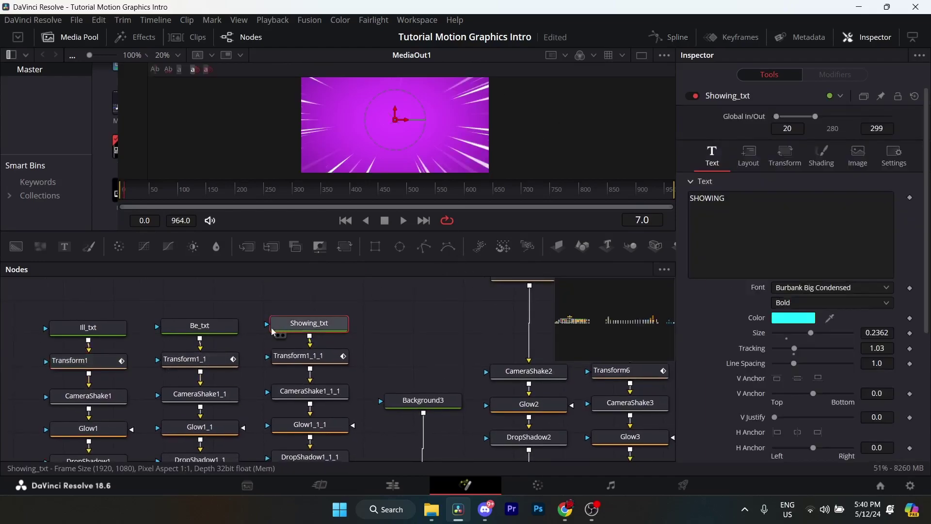
click(326, 358)
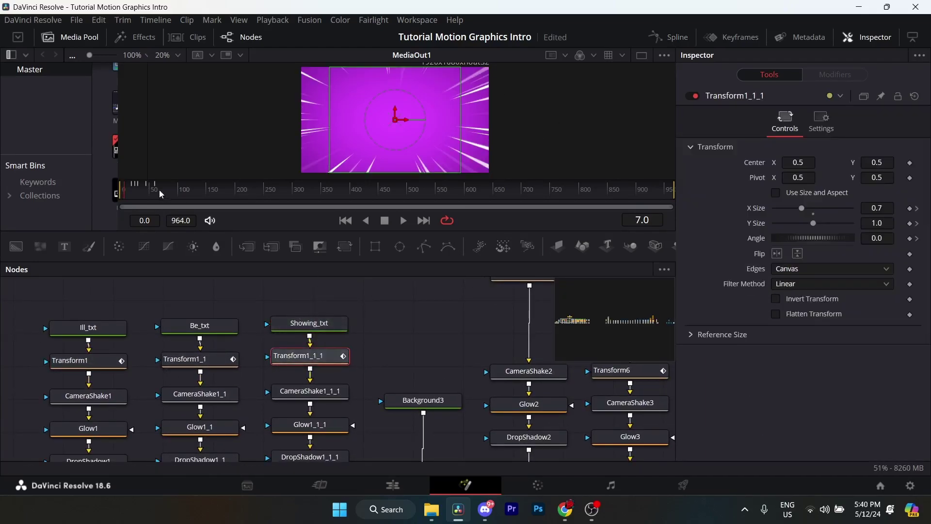
click(213, 360)
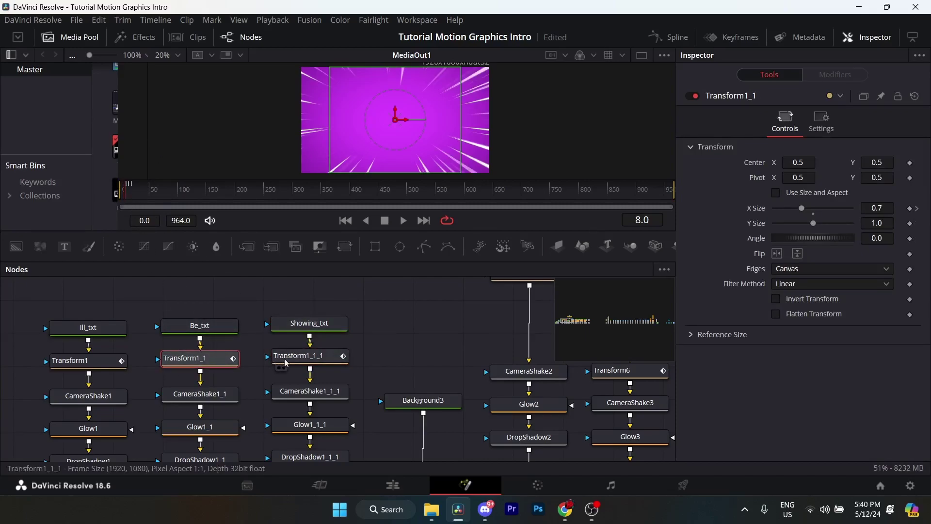
click(309, 356)
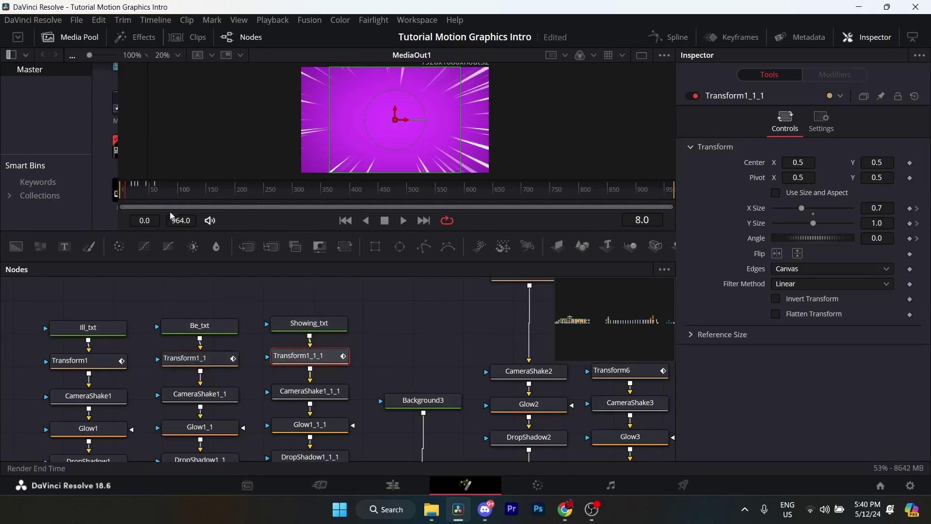
click(918, 209)
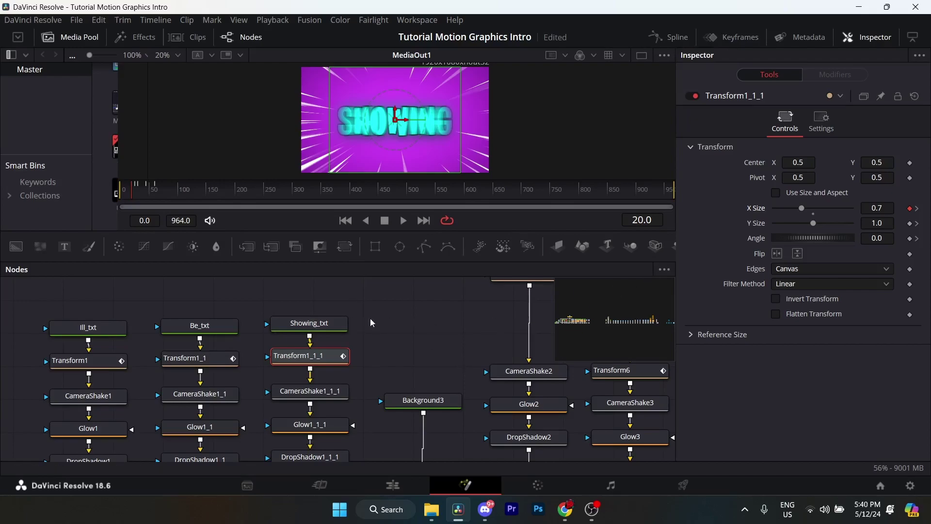
Step: Inspect the Background3 node, then reselect Transform1_1_1 in the node graph
drag(474, 401, 368, 322)
scroll(339, 325, left, 3)
scroll(379, 340, up, 1)
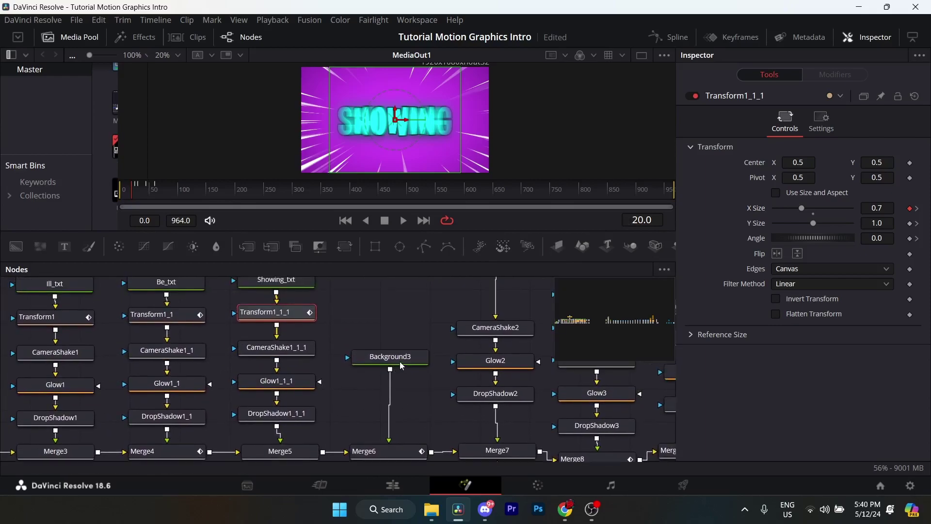
click(402, 365)
drag(400, 361, 365, 340)
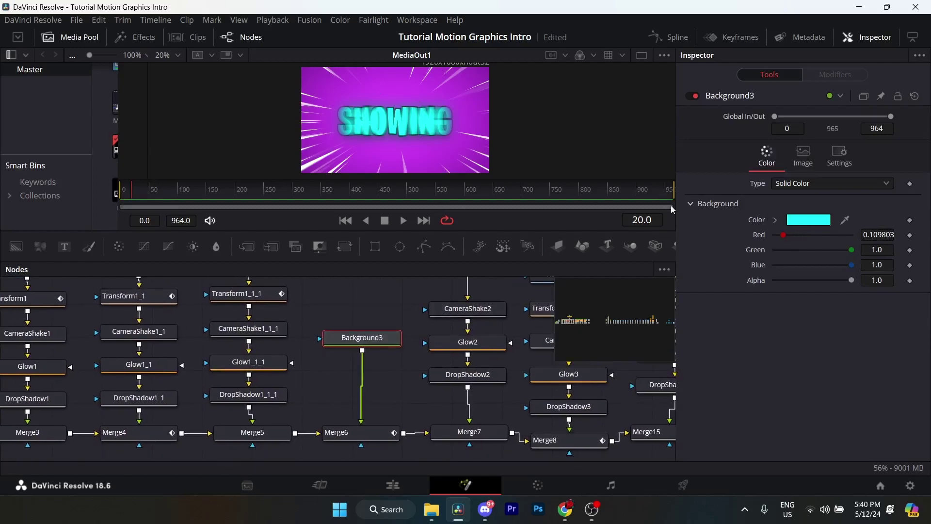
scroll(321, 357, up, 3)
scroll(321, 357, left, 1)
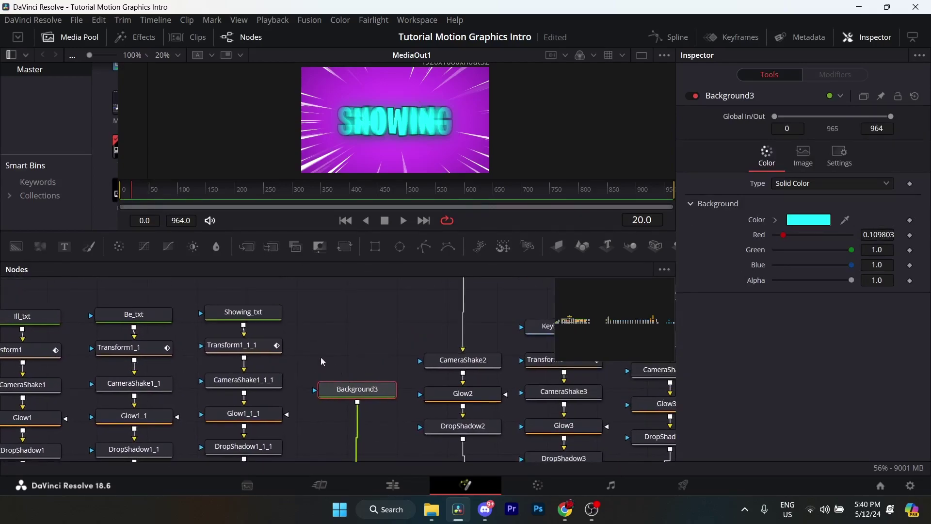
click(266, 354)
scroll(291, 354, left, 1)
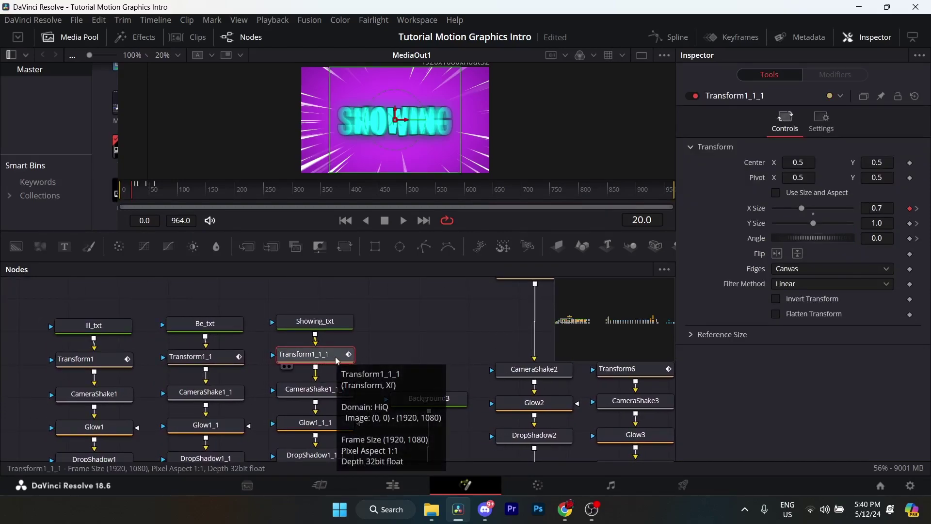
drag(415, 325, 442, 317)
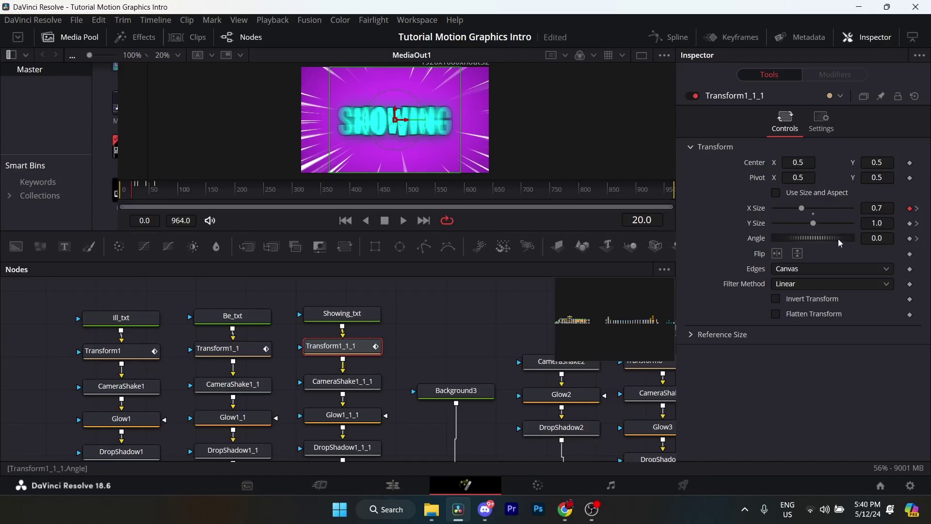
Step: Step through Transform1_1_1's keyframes at frames 25, 30, 45 and 60, ending back at 45
double_click(877, 209)
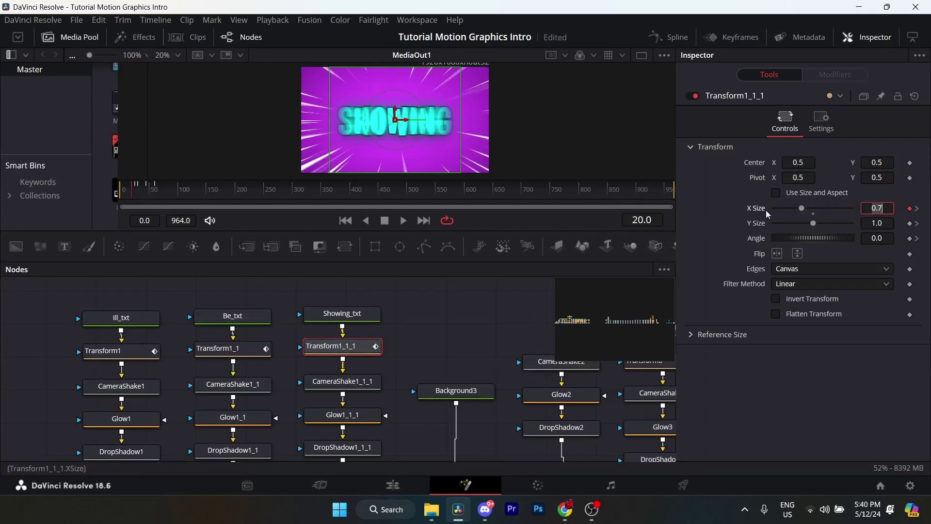
click(917, 208)
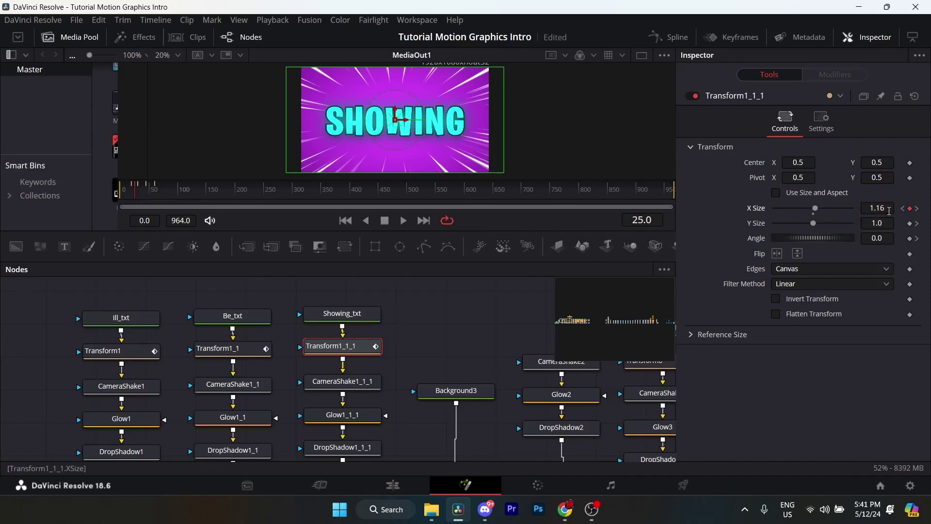
click(917, 208)
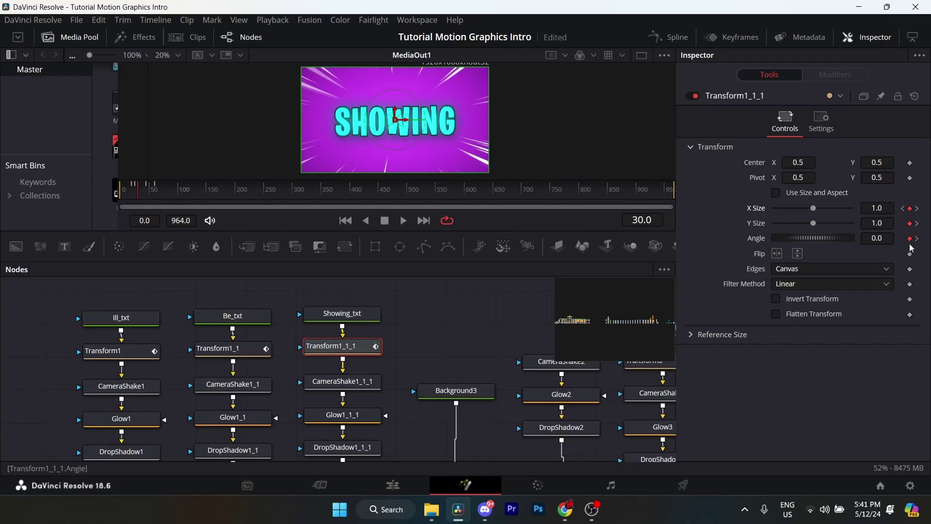
click(918, 224)
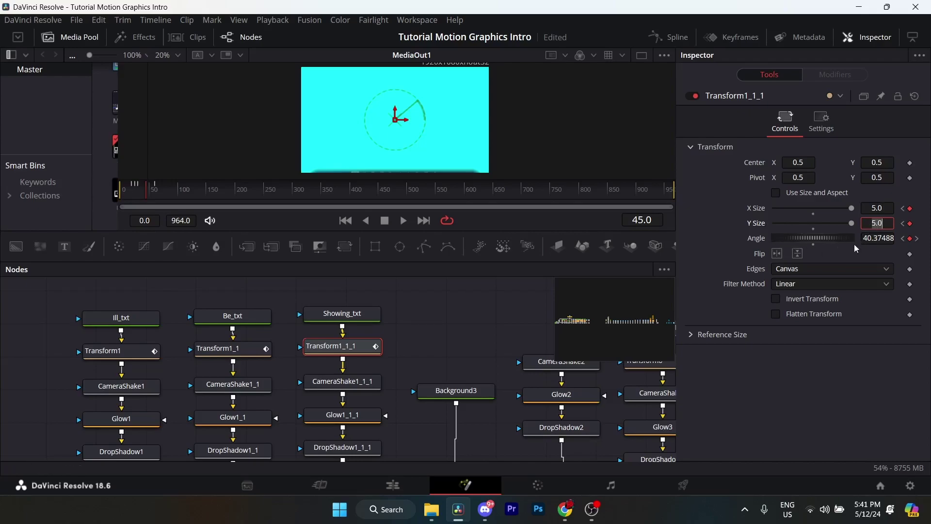
click(918, 240)
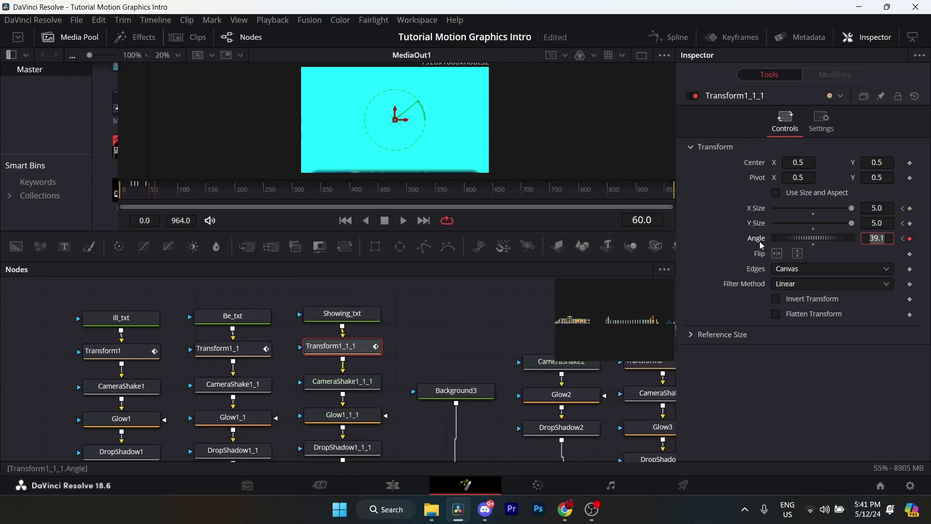
click(902, 238)
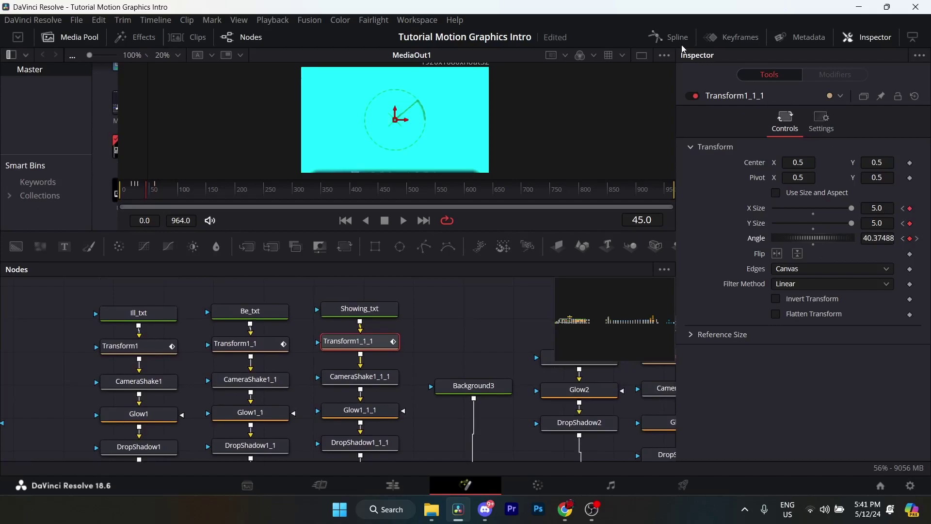
click(669, 37)
drag(272, 327, 99, 330)
drag(198, 380, 122, 373)
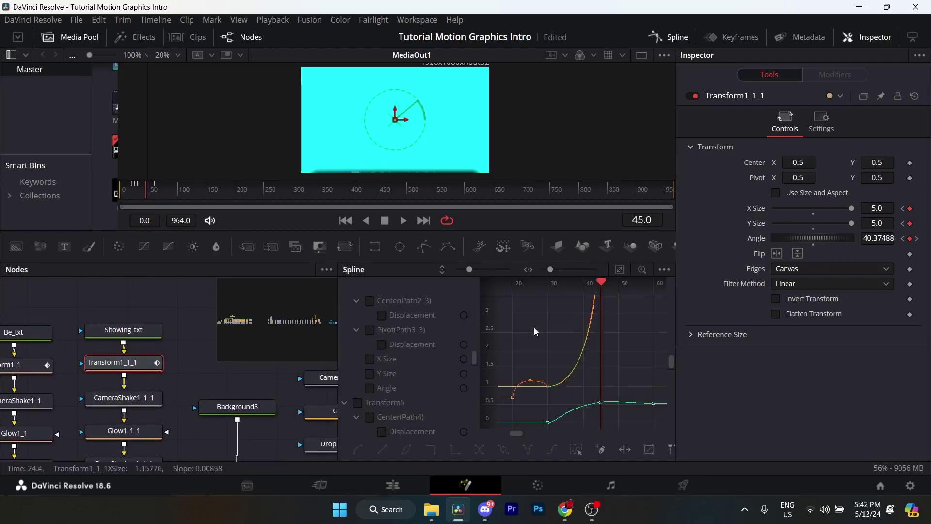
drag(562, 418, 583, 332)
scroll(585, 334, up, 5)
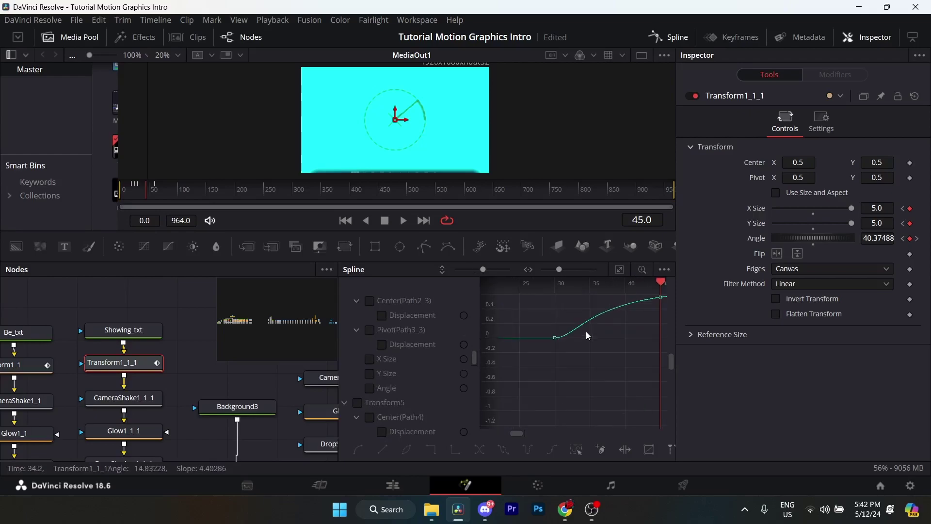
drag(643, 338, 524, 398)
scroll(565, 339, down, 4)
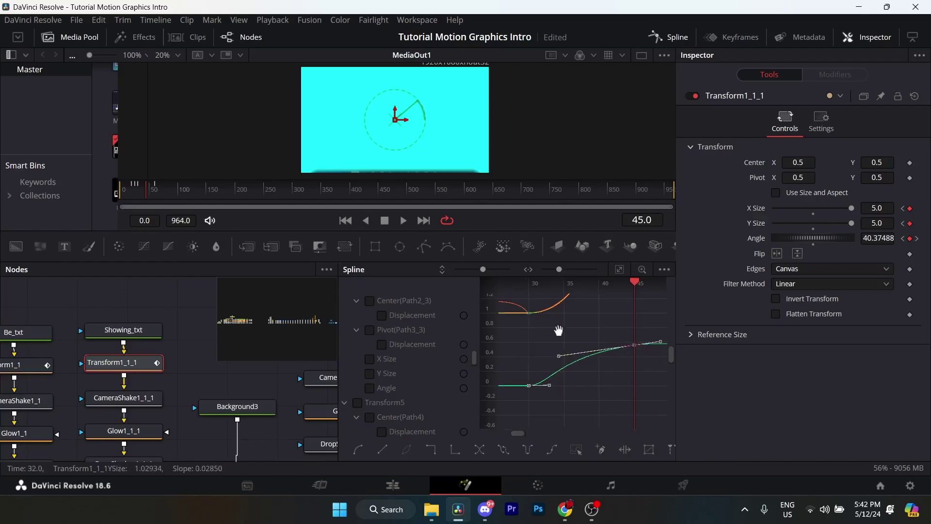
scroll(588, 342, up, 5)
drag(568, 364, 655, 404)
click(541, 323)
drag(577, 348, 570, 370)
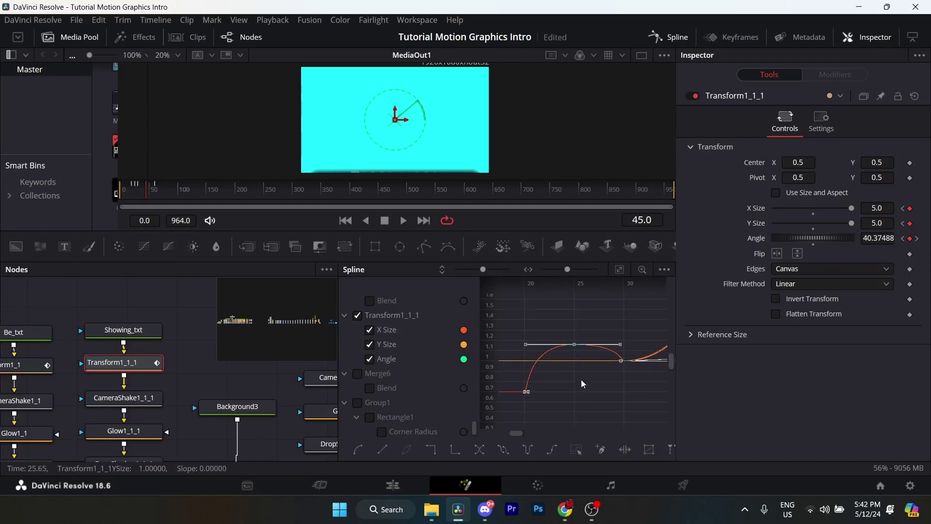
scroll(581, 380, down, 5)
drag(581, 380, 579, 407)
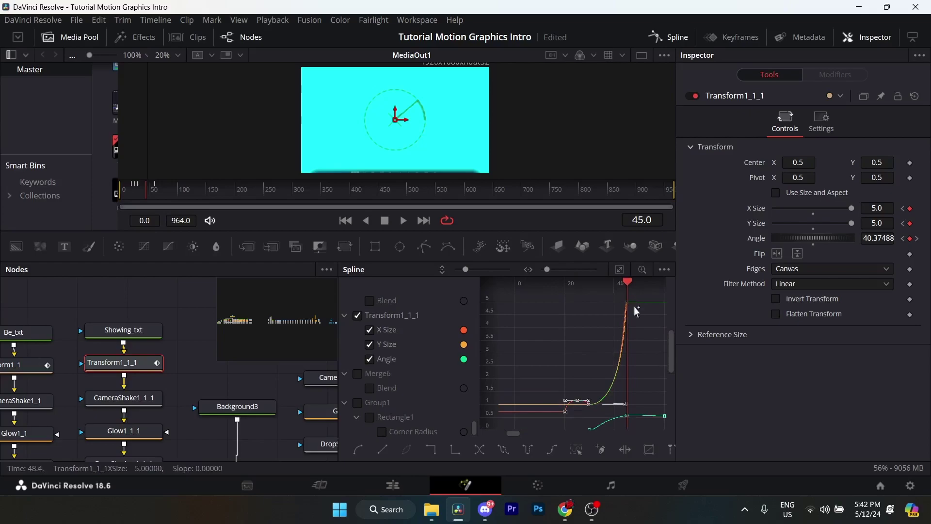
click(619, 270)
drag(605, 297, 481, 415)
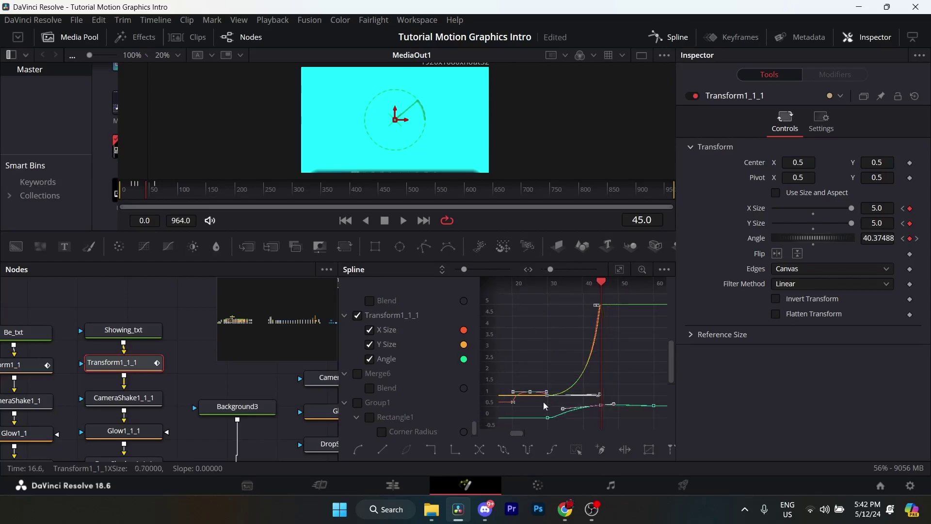
click(577, 338)
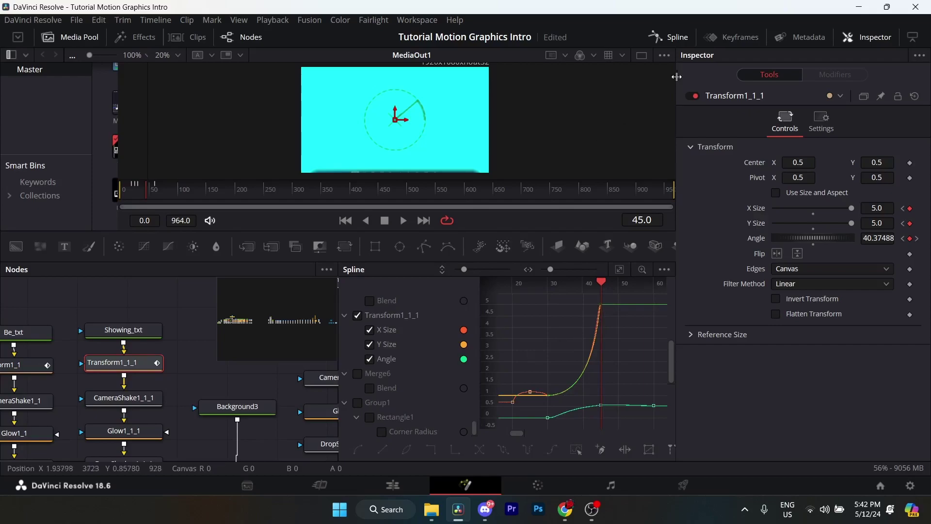
click(669, 37)
Step: Scrub back to frame 41 and inspect the Background3 node
scroll(268, 366, down, 2)
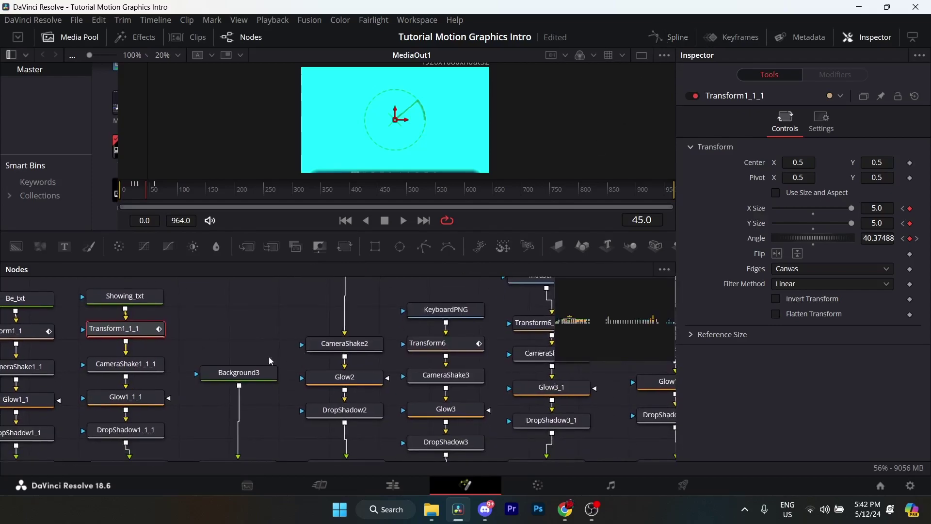
drag(145, 188, 146, 189)
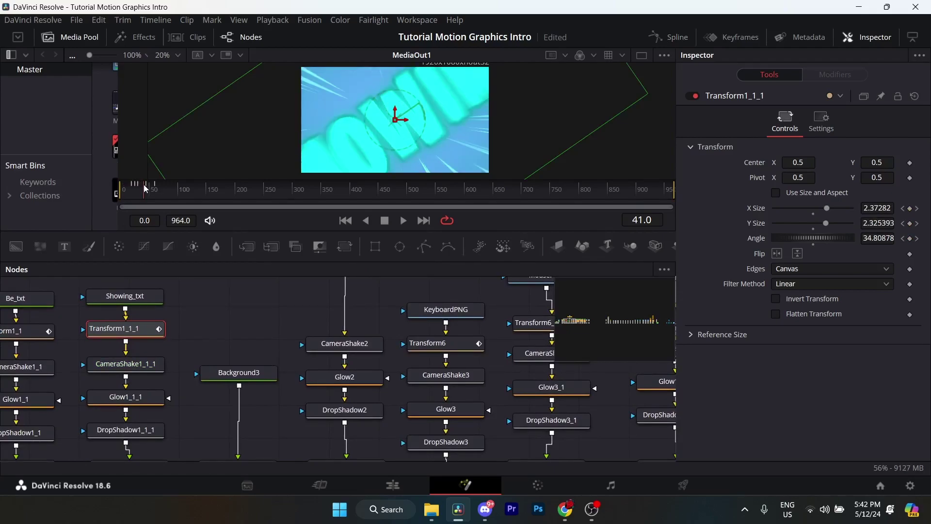
scroll(209, 385, down, 2)
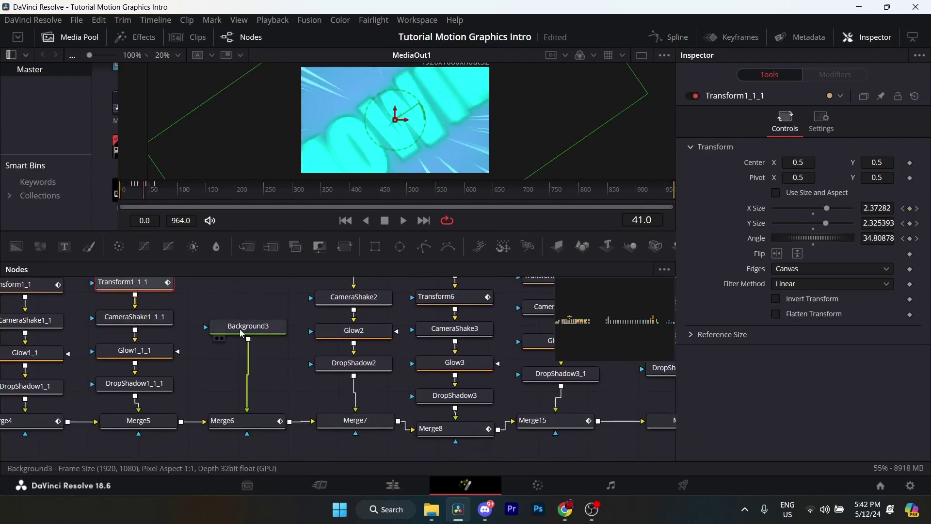
click(239, 343)
drag(191, 346, 186, 354)
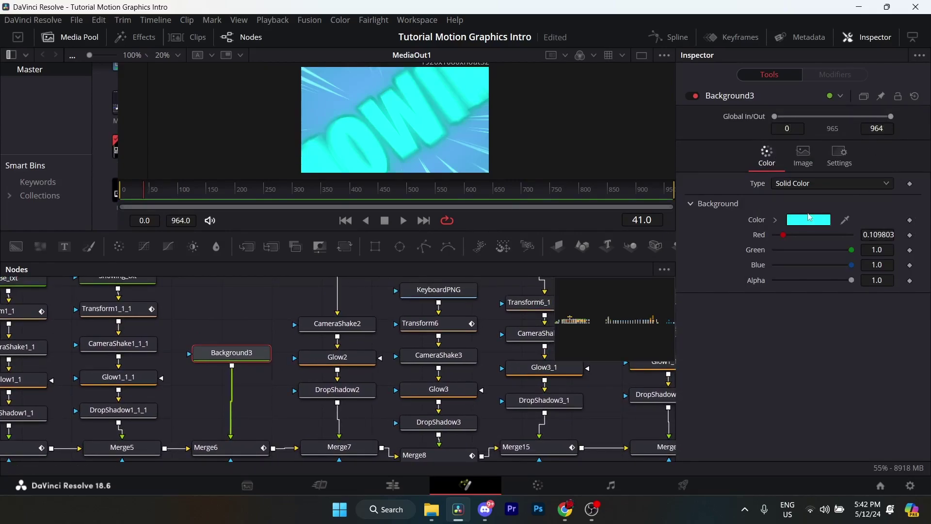
drag(248, 308, 379, 372)
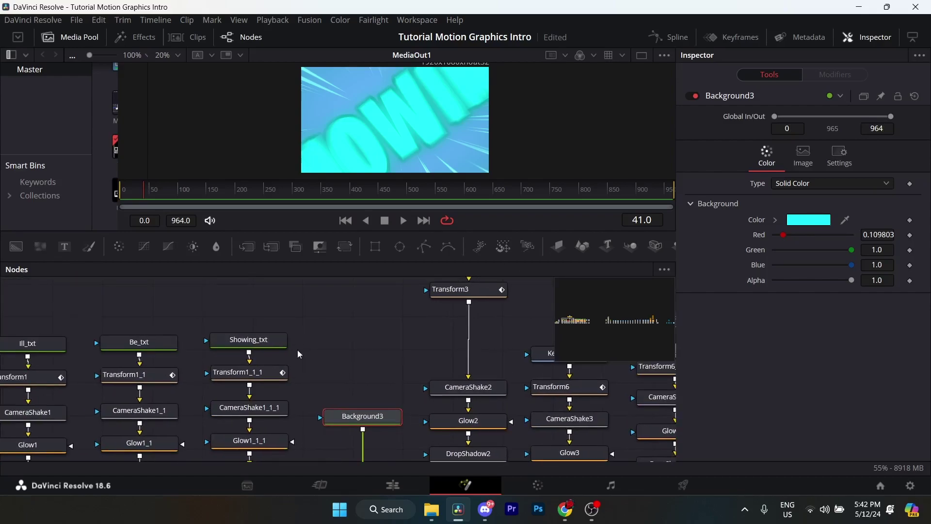
Step: Compare the SHOWING text and Background3 colour pickers, both #1bffff, cancelling without changes
click(275, 344)
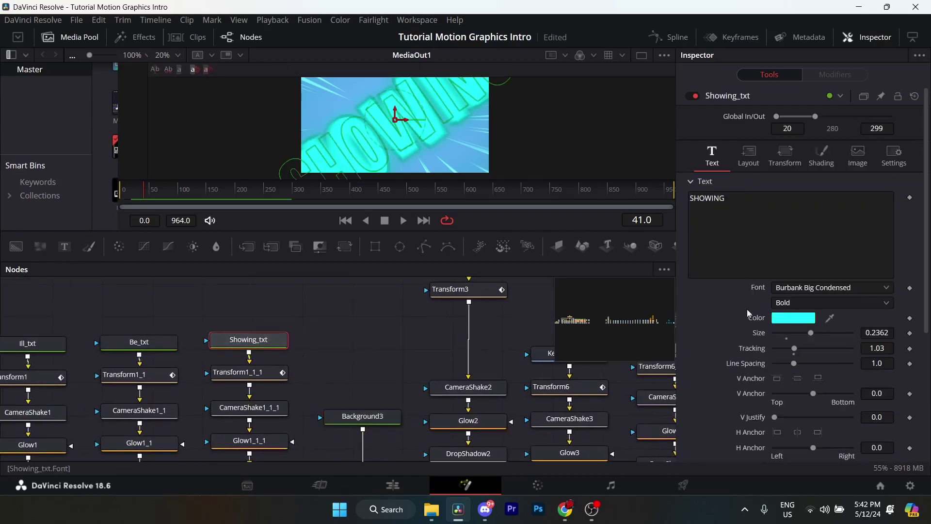
click(794, 322)
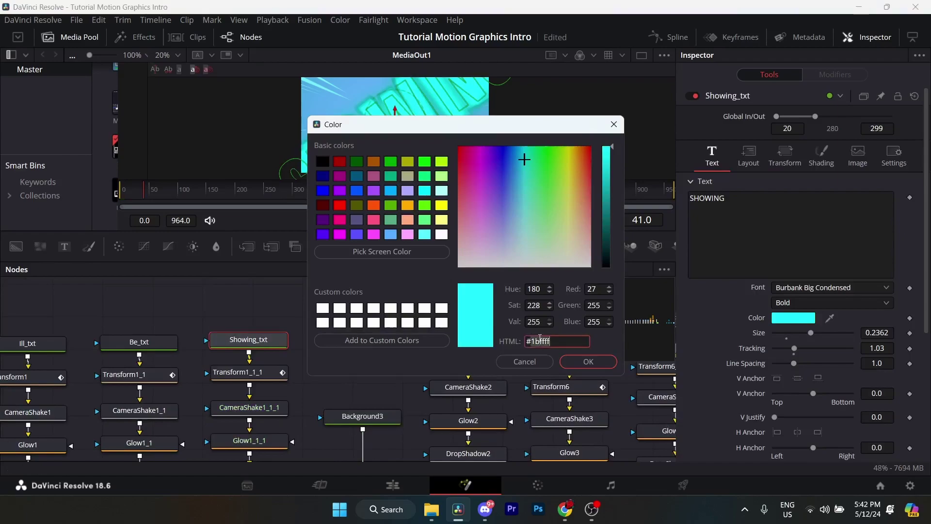
click(530, 361)
click(362, 416)
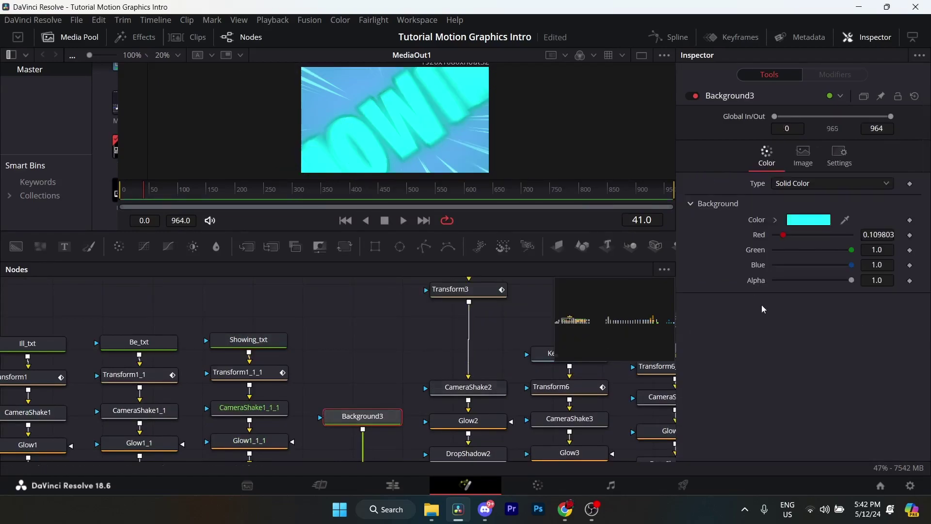
click(806, 220)
click(543, 343)
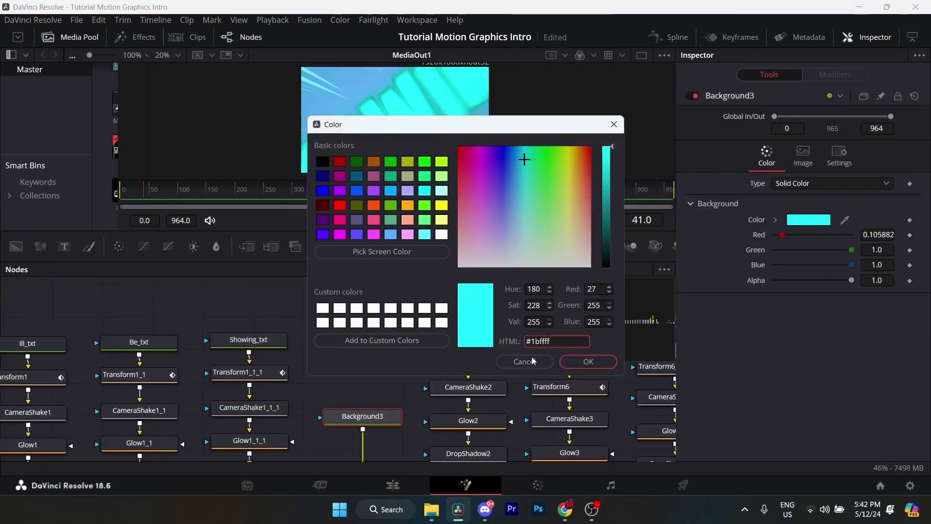
click(533, 361)
scroll(401, 369, down, 5)
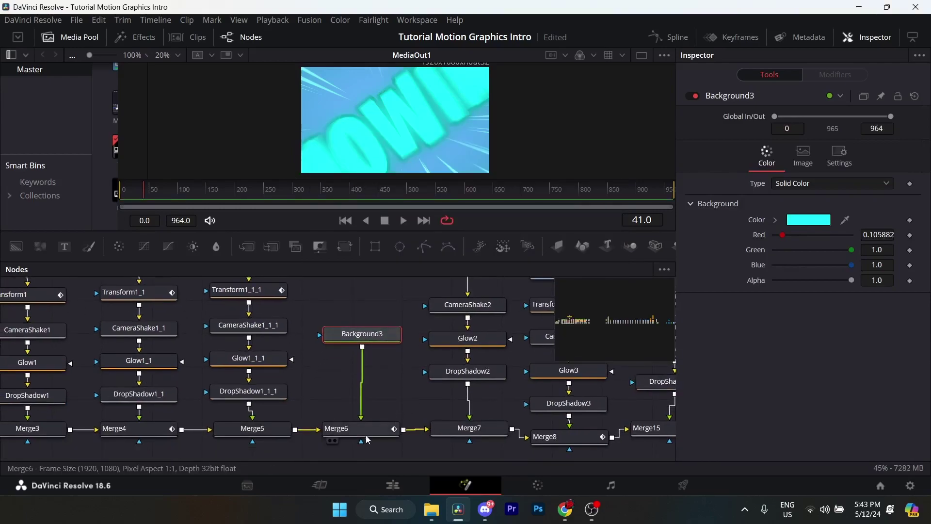
click(368, 438)
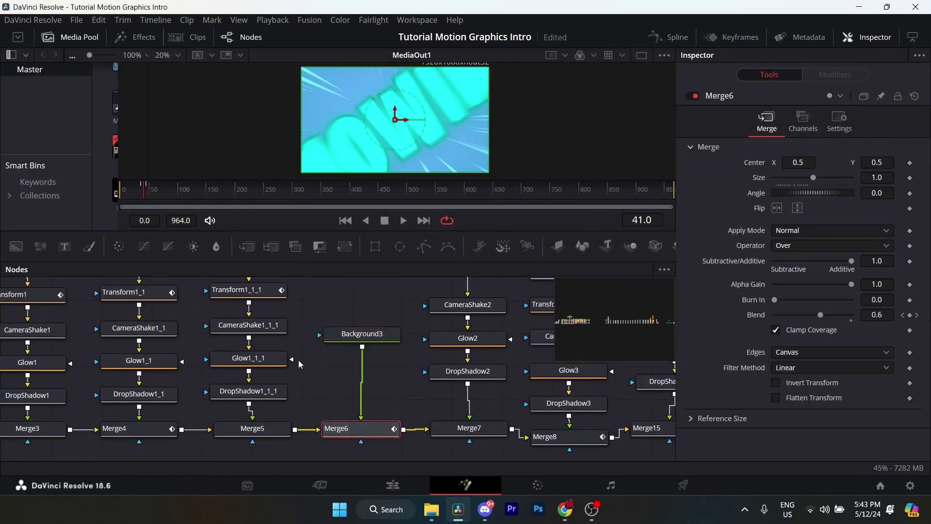
click(903, 316)
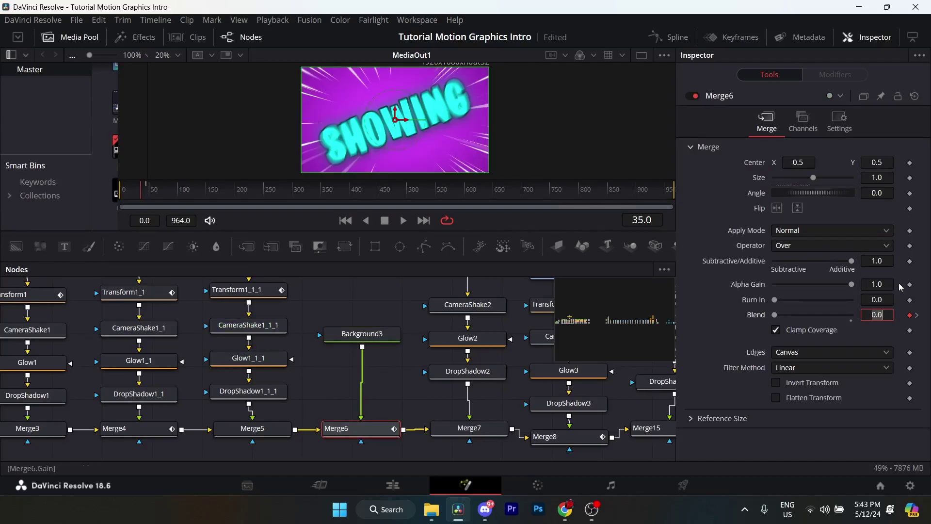
click(916, 316)
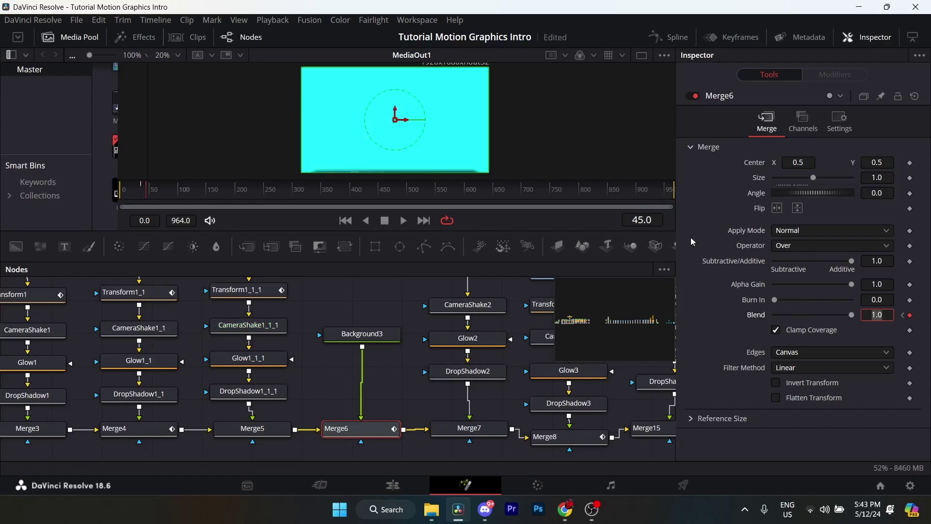
click(668, 37)
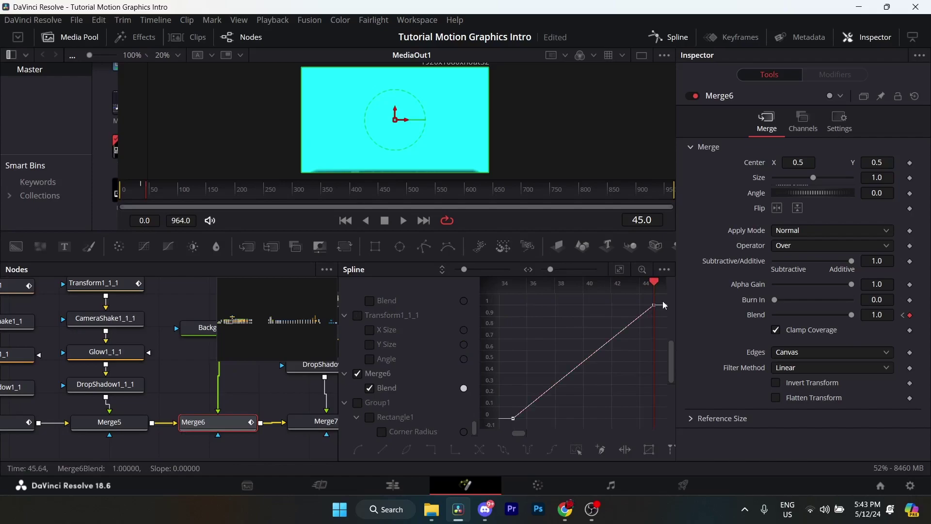
click(667, 44)
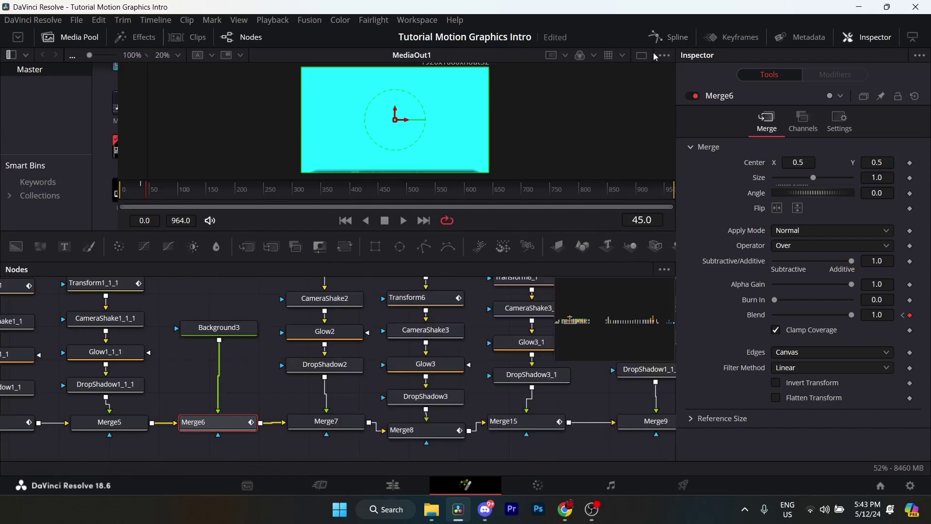
Step: Inspect Settings_clip, then frame Group1 in the node graph and select Transform2
drag(316, 312, 269, 489)
click(260, 366)
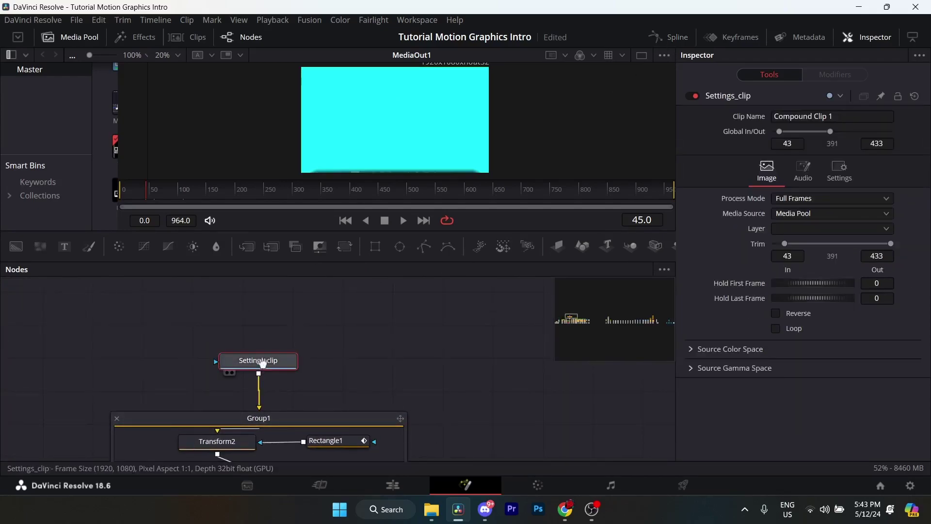
drag(345, 352, 352, 328)
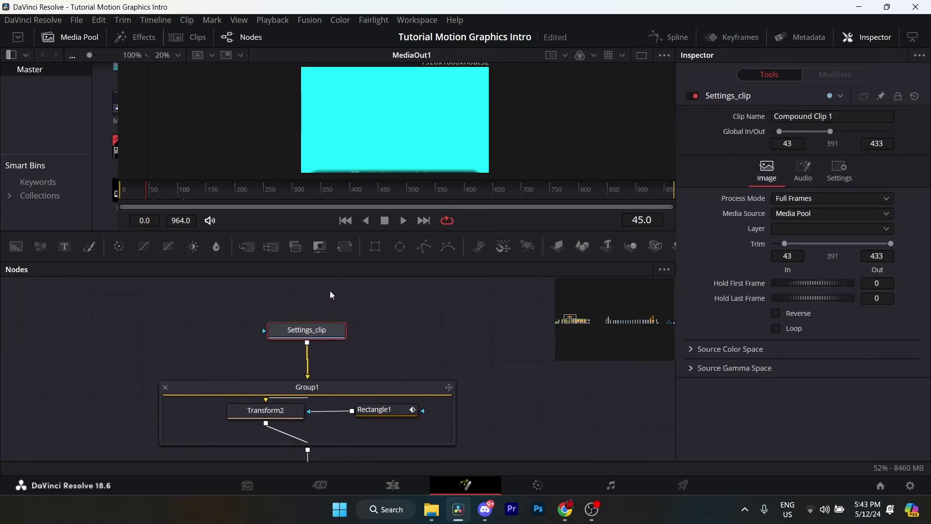
drag(330, 361, 332, 351)
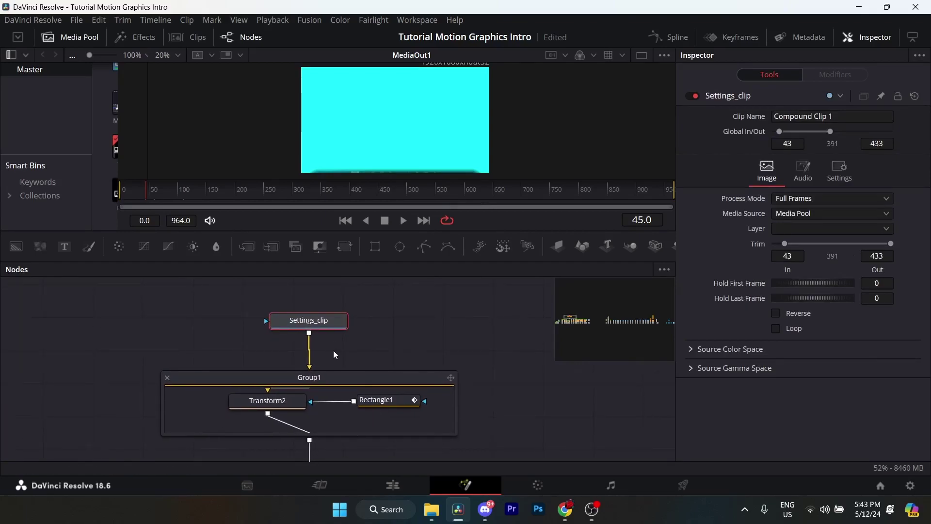
drag(335, 312, 336, 346)
drag(329, 418, 352, 351)
click(307, 369)
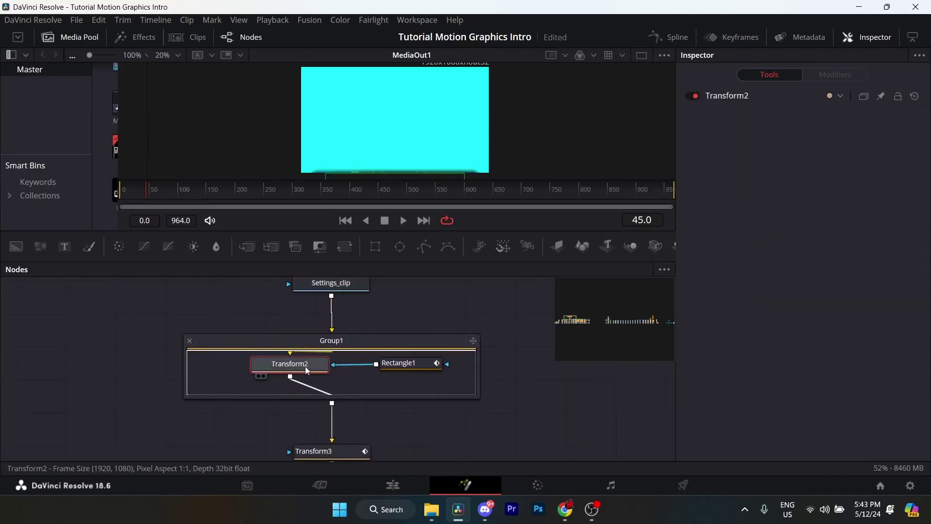
Step: Step through Rectangle1's Corner Radius keyframes around frames 84–85, checking Transform2's size
click(415, 364)
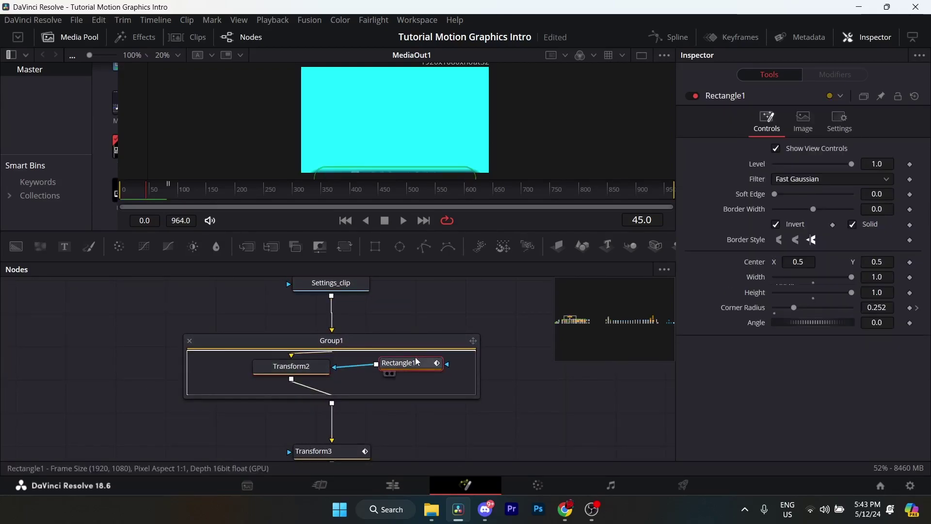
click(170, 193)
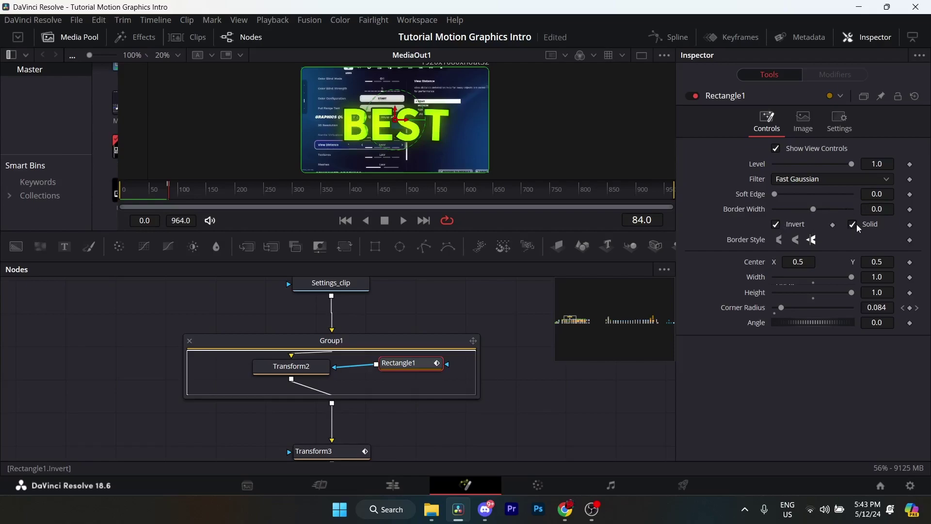
click(905, 310)
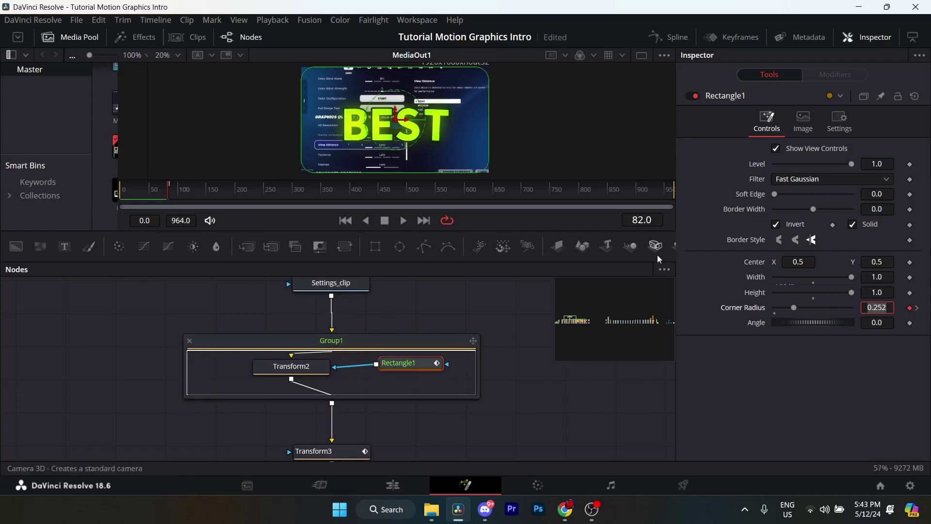
click(321, 367)
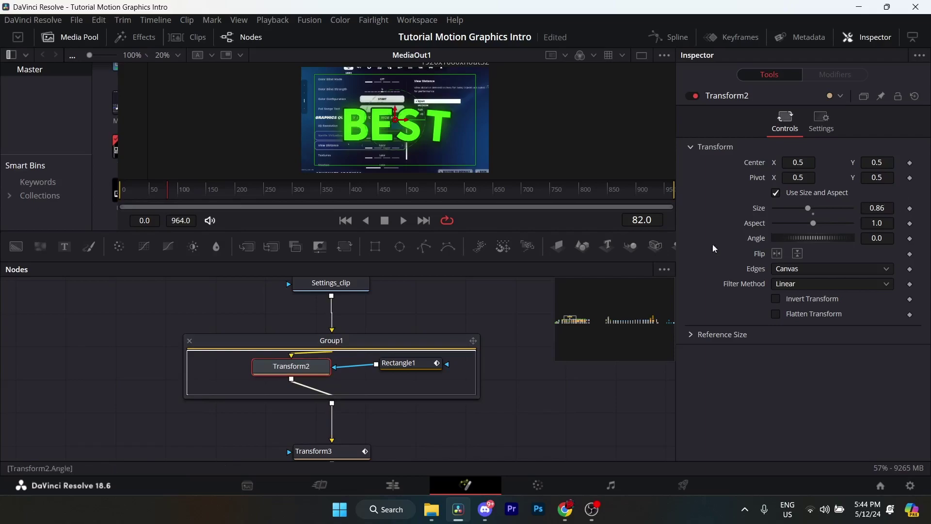
click(408, 367)
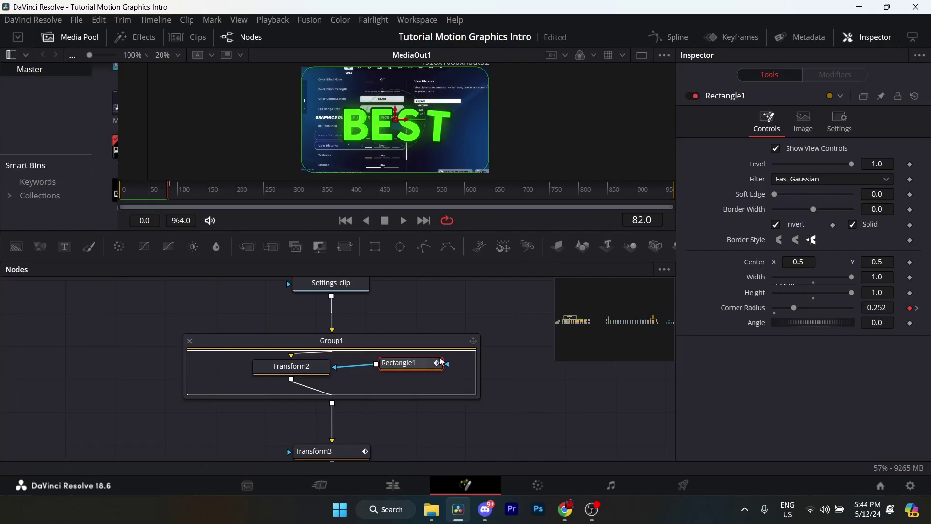
drag(414, 364, 413, 367)
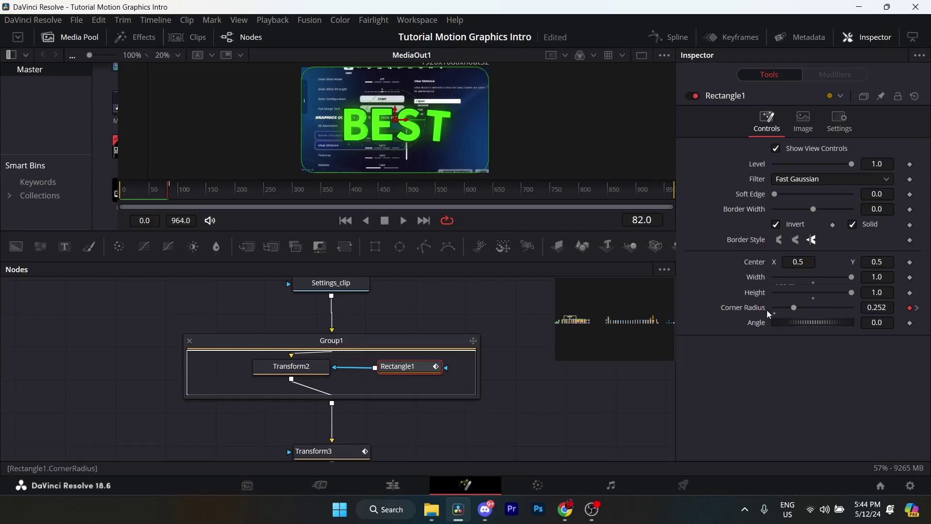
click(917, 308)
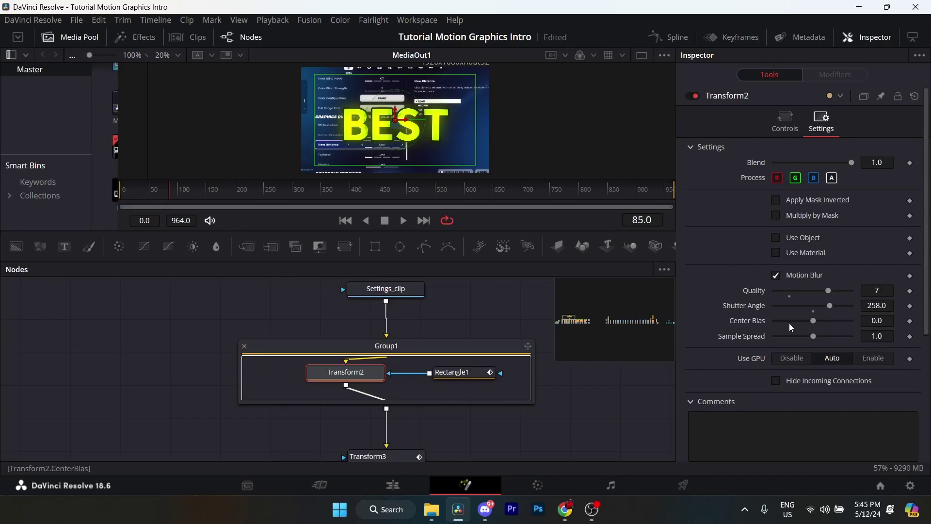
scroll(461, 365, down, 2)
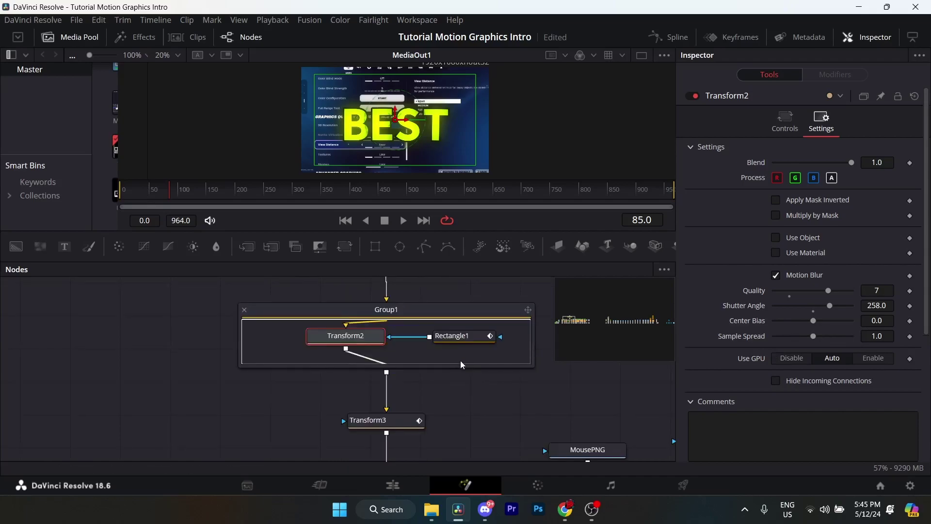
scroll(461, 359, down, 2)
Step: Step through Transform3's Center and Size keyframes at frames 43, 60, 66 and 85, then show Spline
click(401, 389)
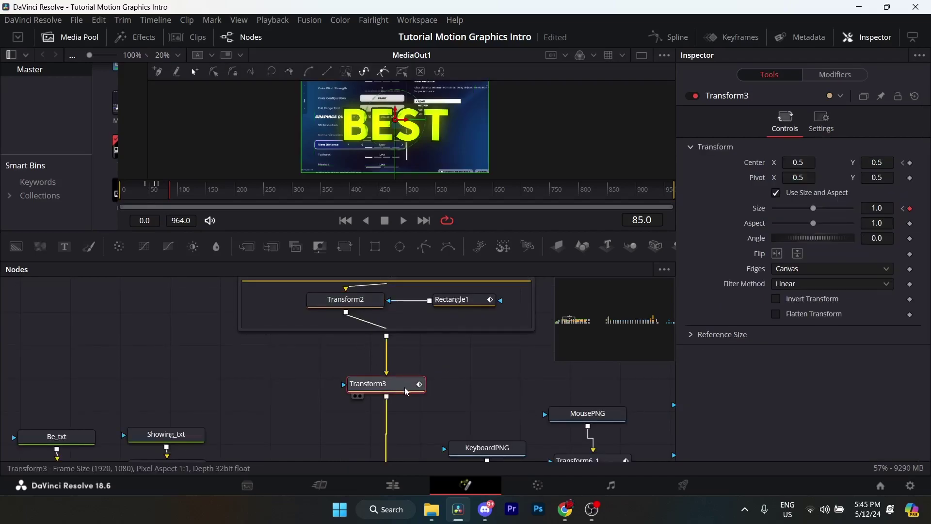
drag(421, 304, 444, 325)
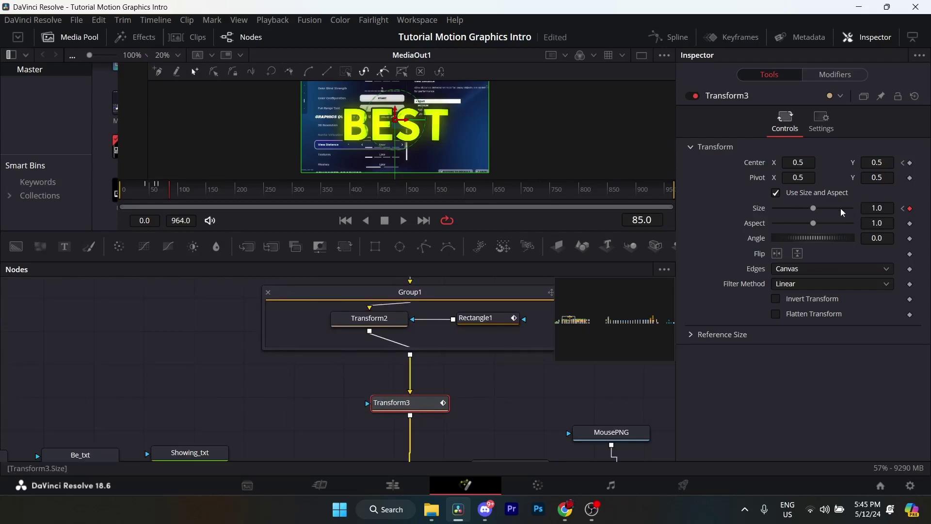
click(904, 210)
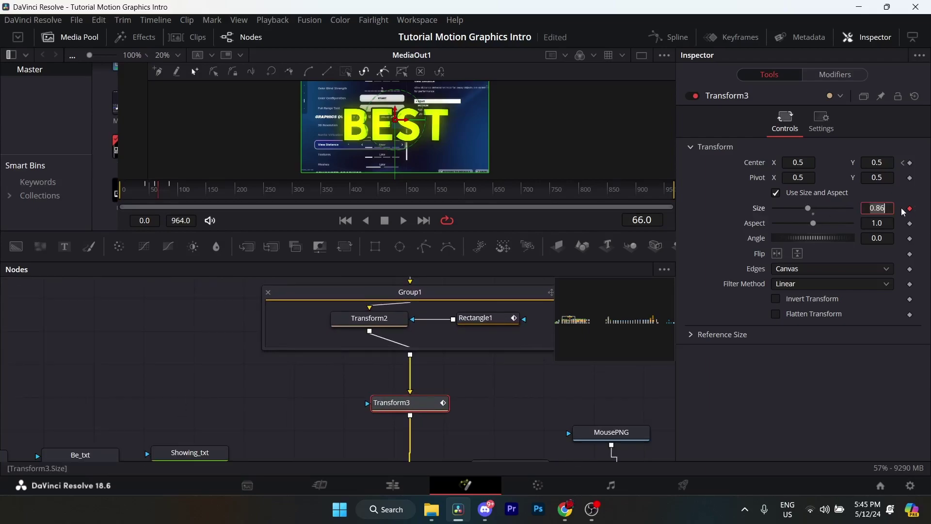
click(903, 164)
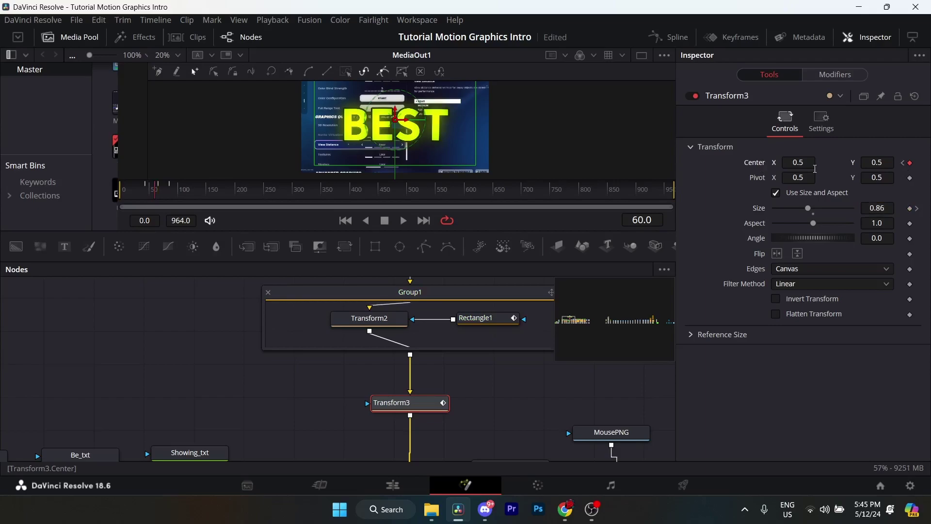
click(903, 164)
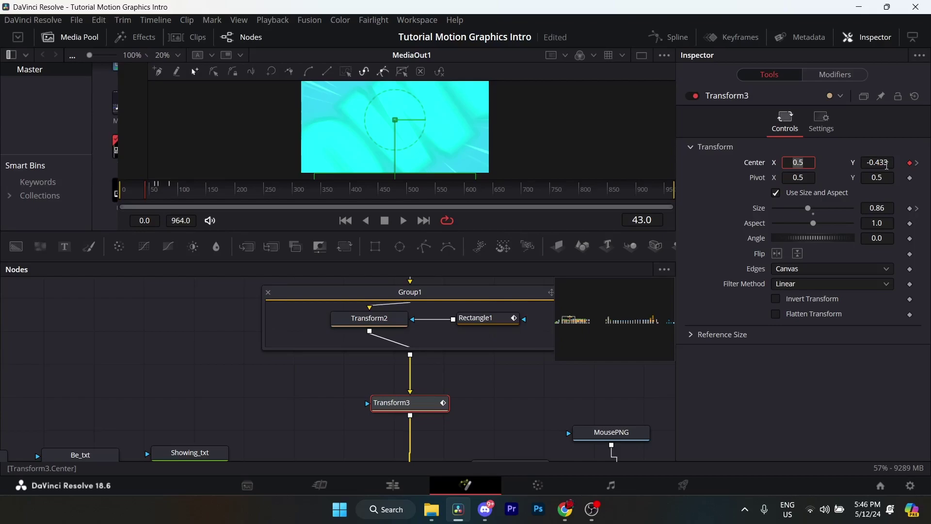
click(918, 164)
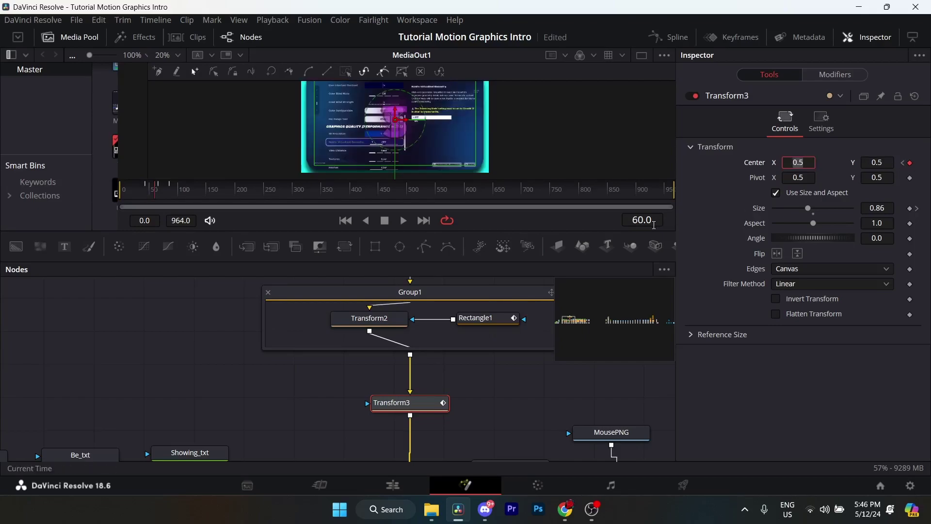
click(903, 162)
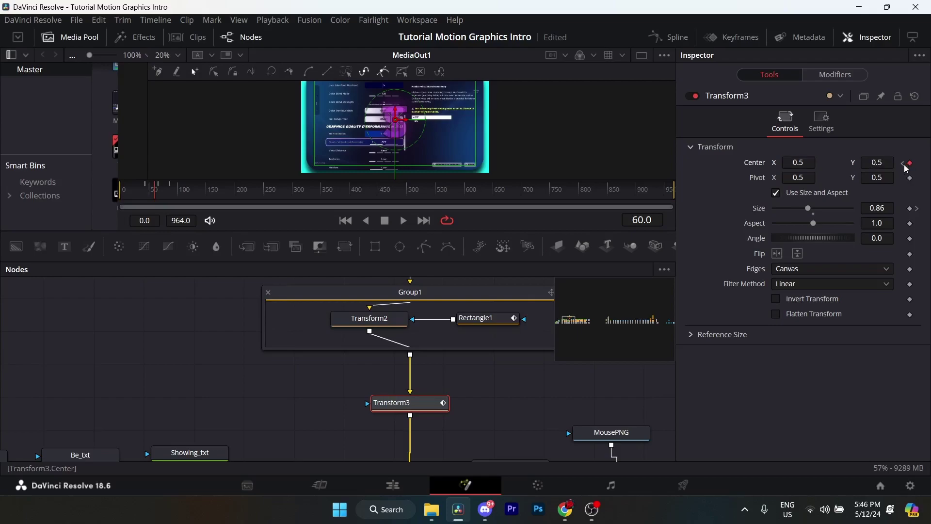
click(919, 210)
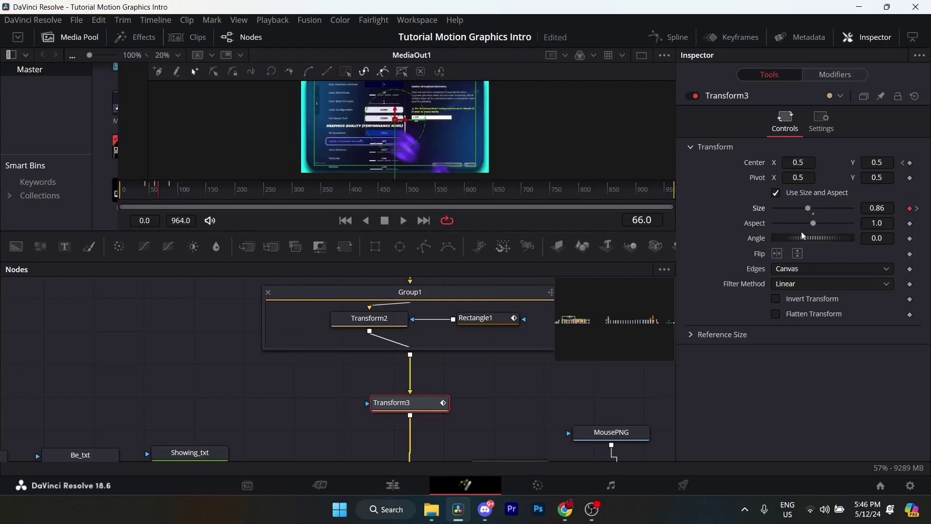
click(917, 209)
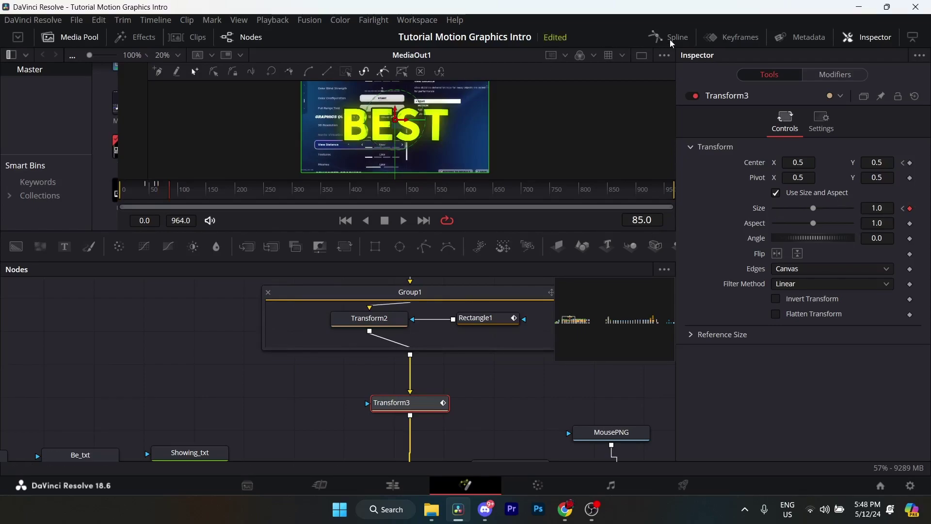
click(671, 39)
Step: Show Transform3's Displacement and Size curves and marquee-select their keyframes, then re-frame the node tree
drag(310, 387, 174, 379)
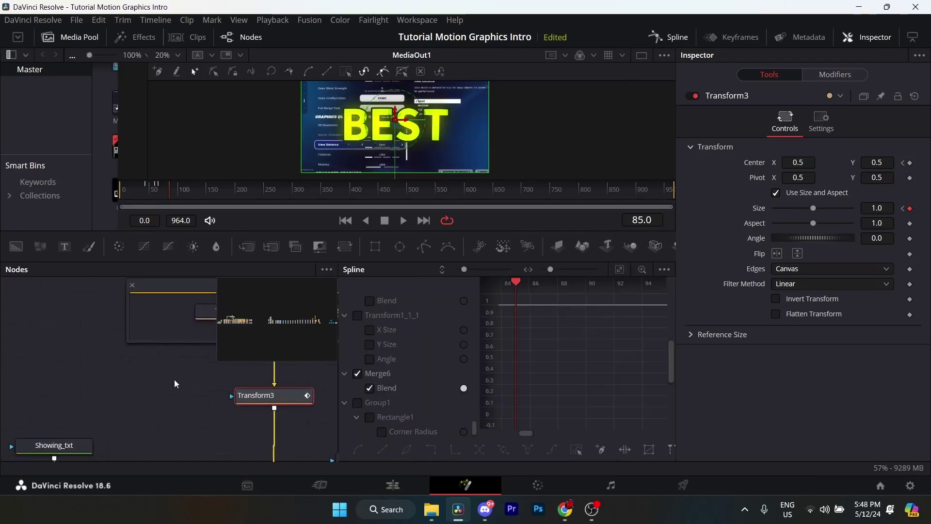
drag(265, 384, 173, 386)
click(175, 396)
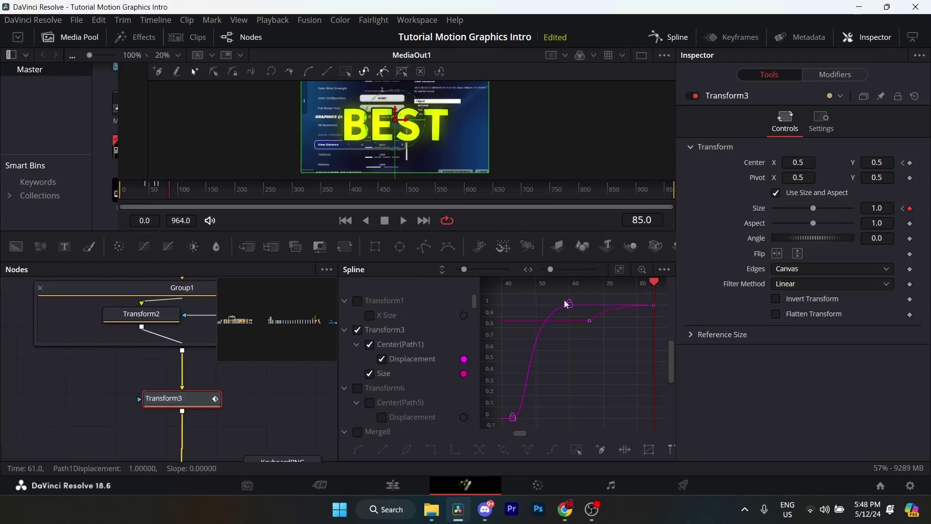
drag(519, 294, 665, 434)
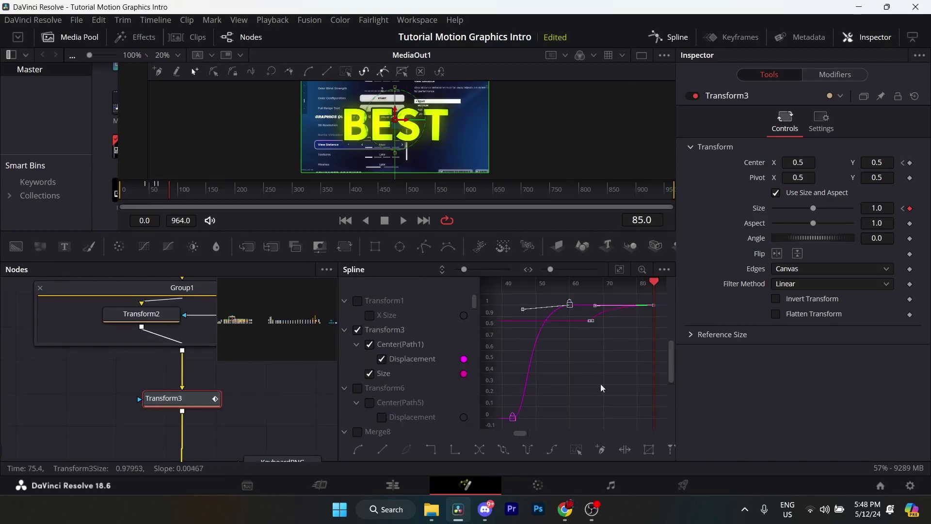
drag(509, 297, 662, 428)
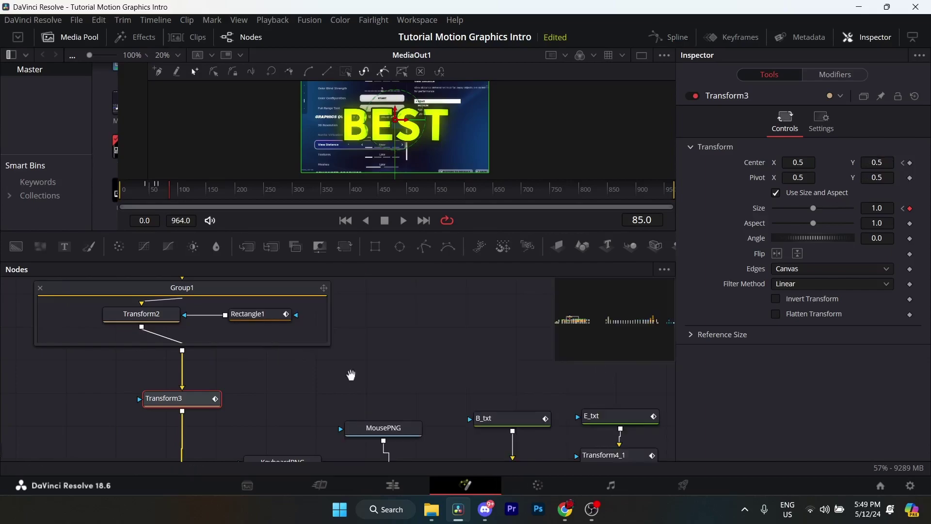
drag(351, 374, 388, 301)
drag(290, 392, 353, 329)
Step: Inspect the keyboard image's CameraShake2, Glow2 and DropShadow2 settings
click(287, 359)
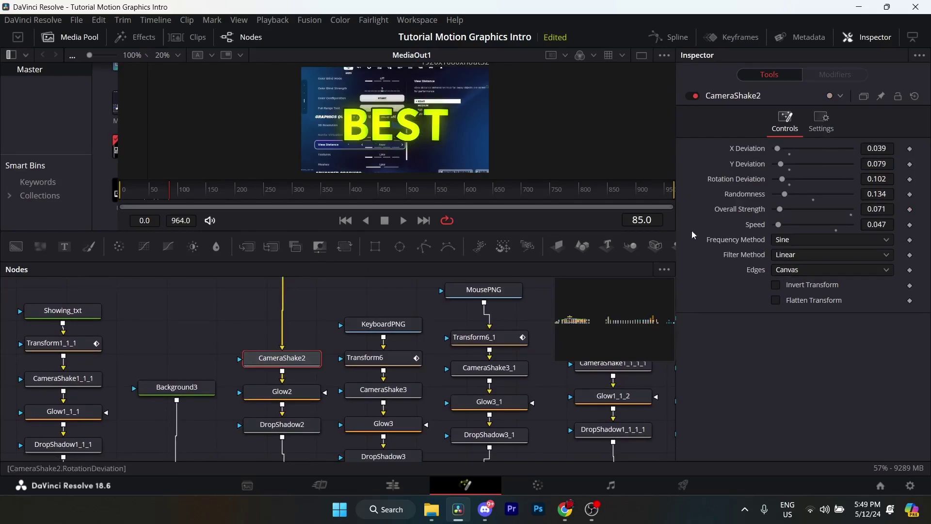
click(282, 392)
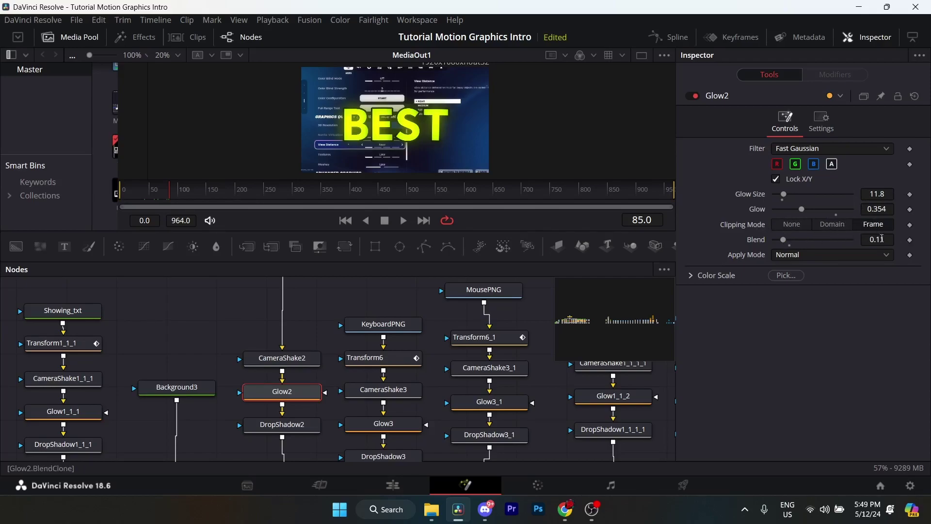
click(285, 423)
scroll(288, 407, down, 2)
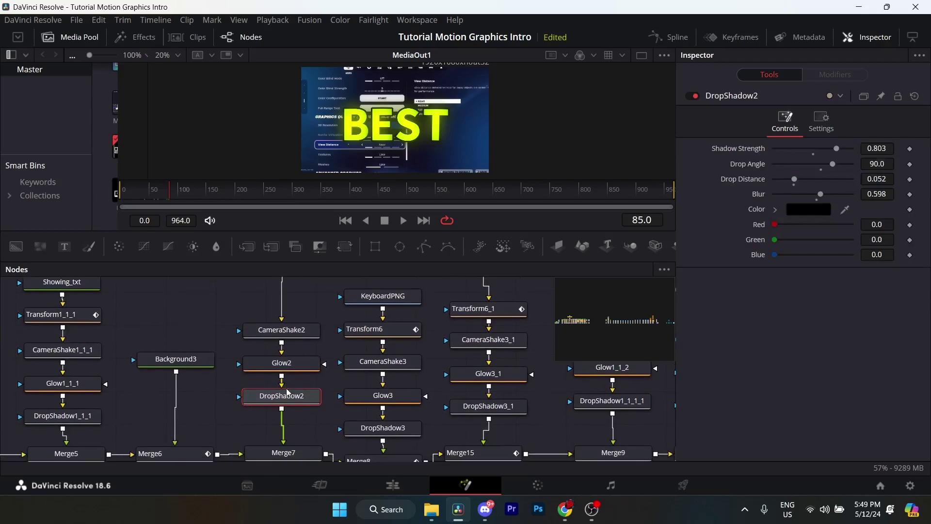
scroll(292, 396, down, 1)
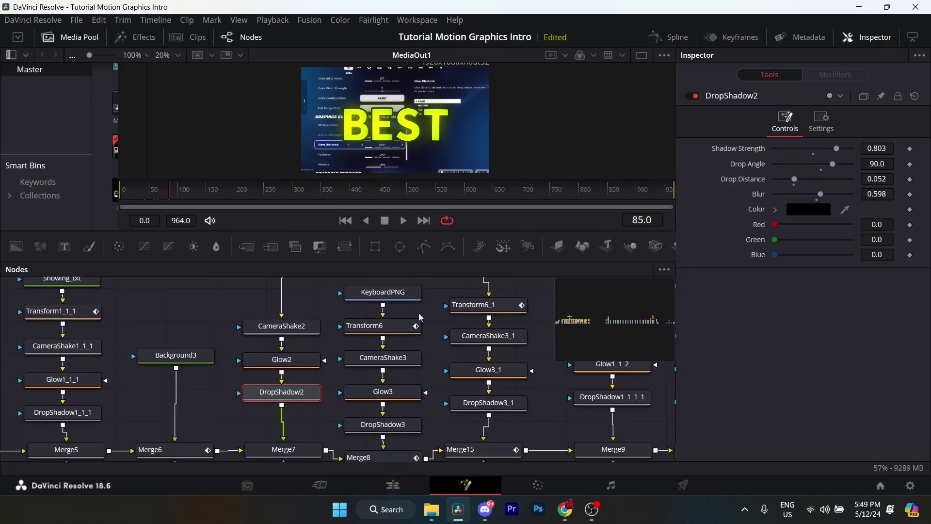
Step: Inspect Merge7 and KeyboardPNG, then select Transform6 showing center -0.21644, 0.741666
drag(263, 416, 253, 373)
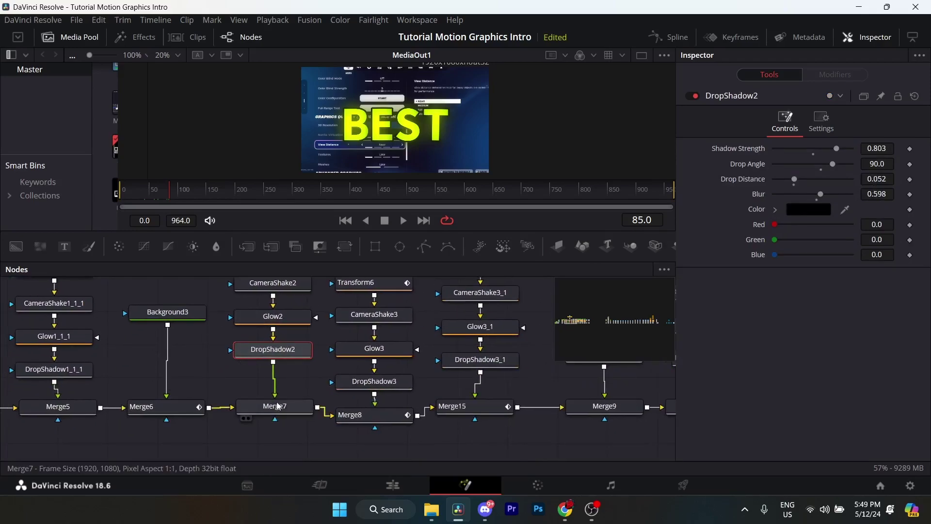
click(279, 406)
scroll(233, 388, up, 6)
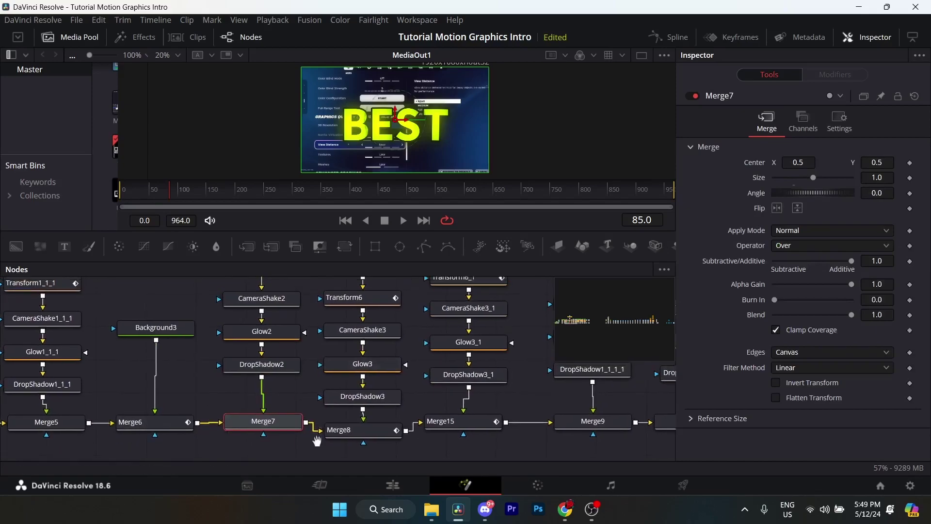
click(320, 358)
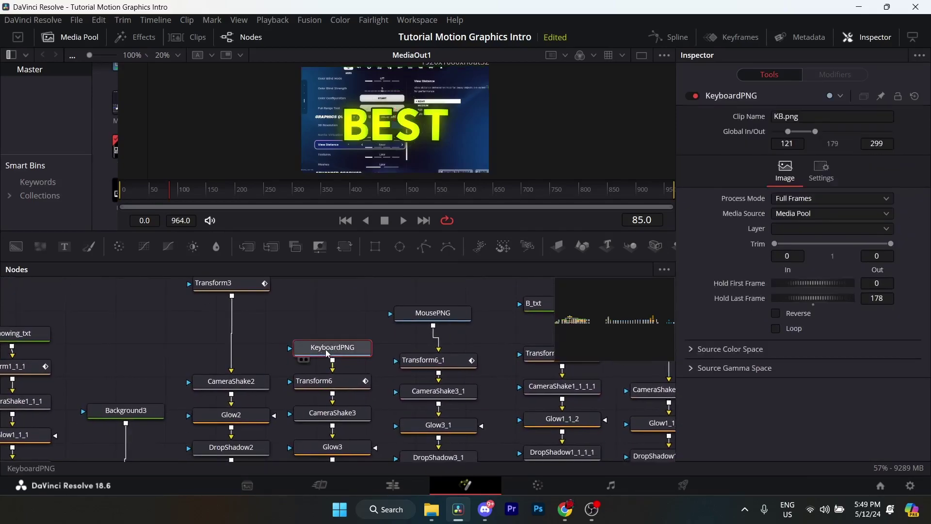
scroll(321, 357, down, 1)
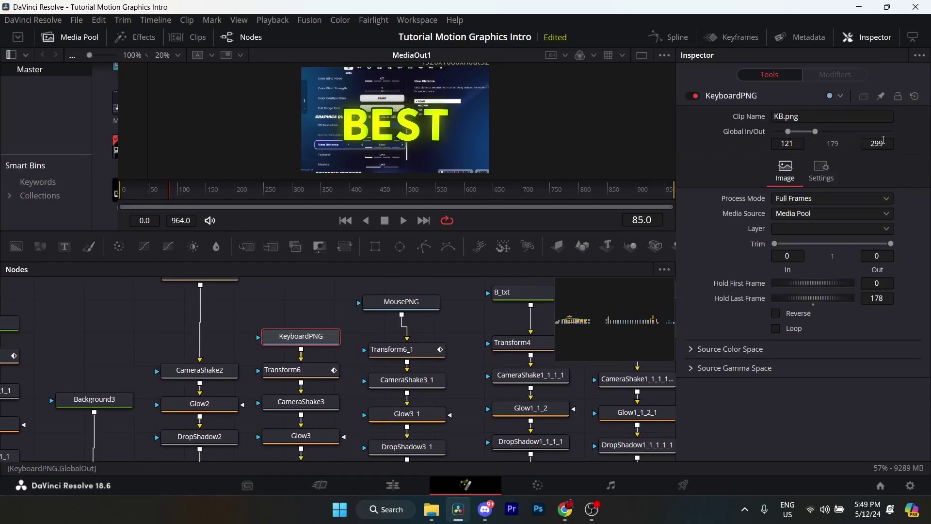
click(315, 369)
scroll(315, 362, down, 1)
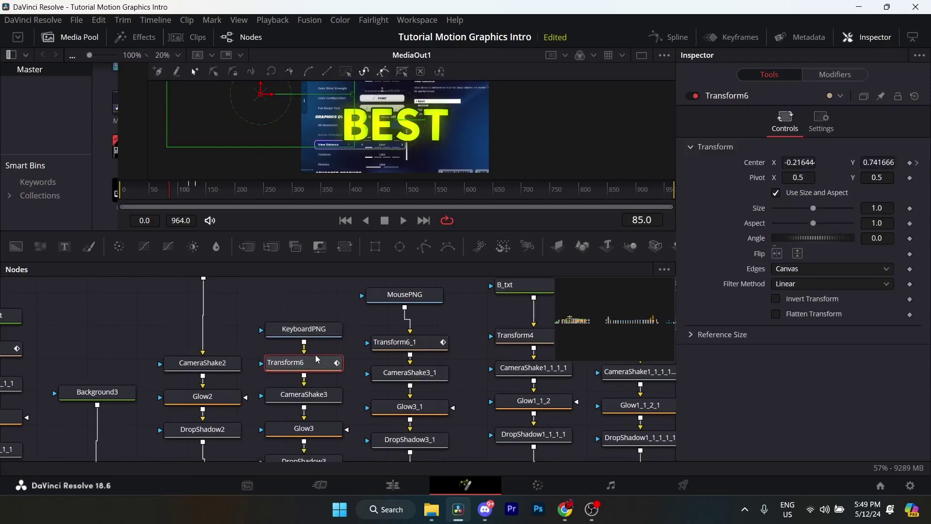
Step: Check the keyboard's Center keyframes at frames 119 and 131 and select both displacement keys in the Spline editor
click(917, 163)
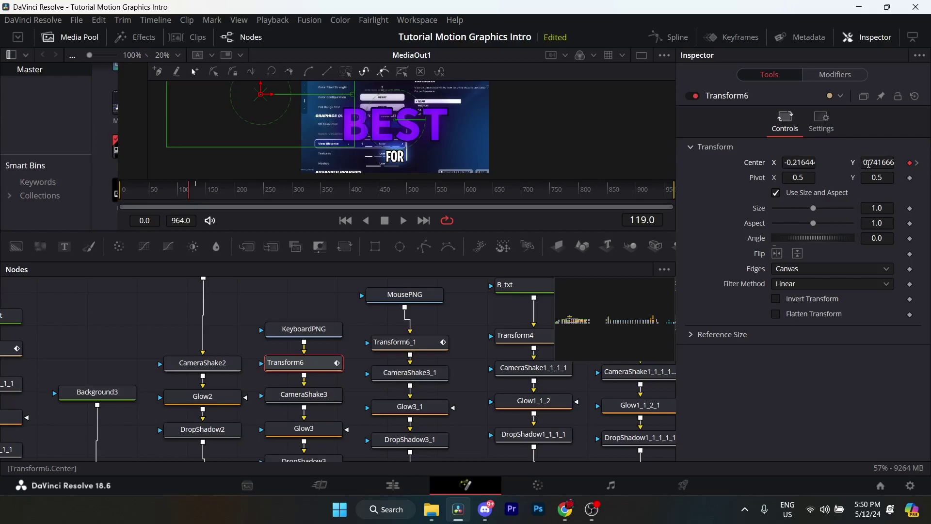
click(917, 164)
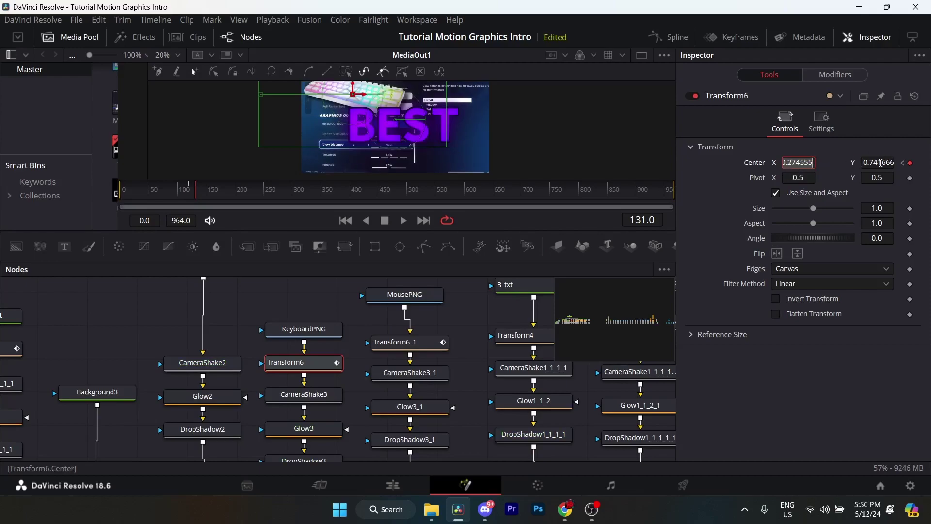
click(669, 37)
drag(662, 299, 504, 432)
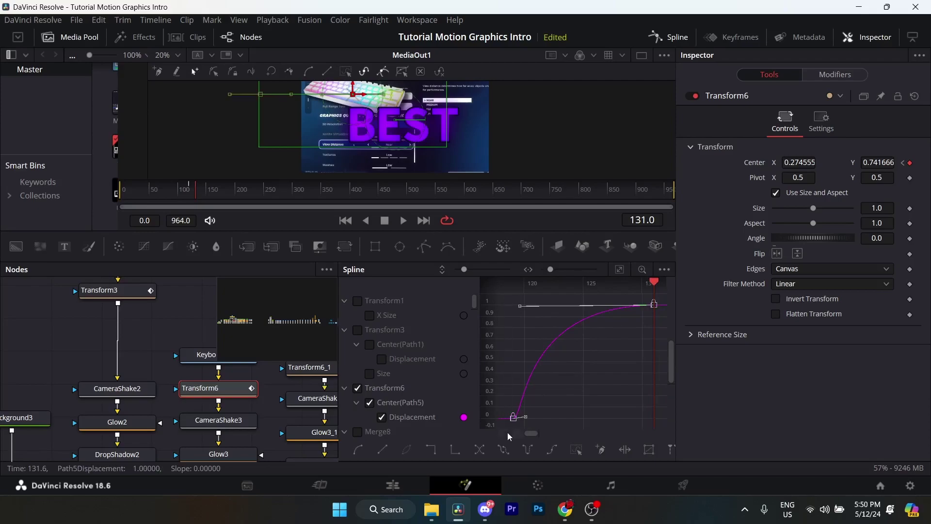
Step: Close the motion curve and review the CameraShake3, Glow3, DropShadow3 and Merge8 settings
click(669, 37)
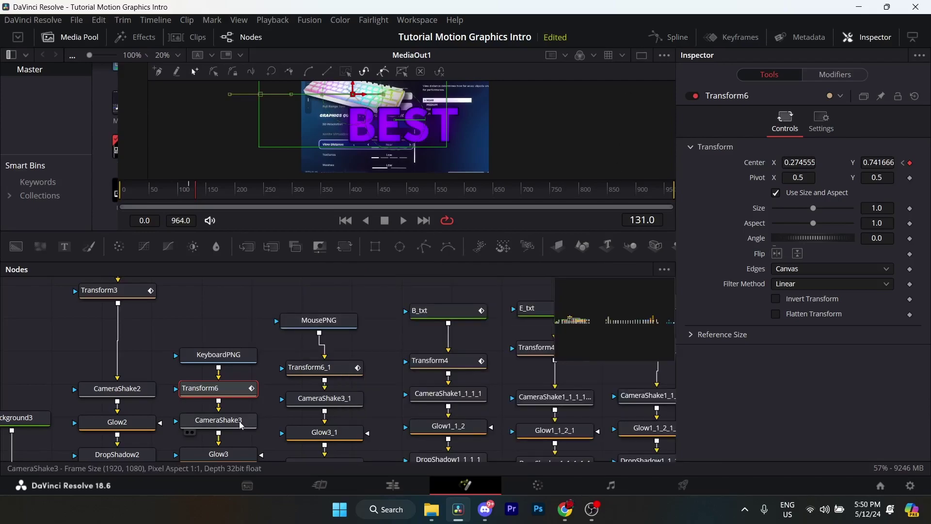
click(218, 420)
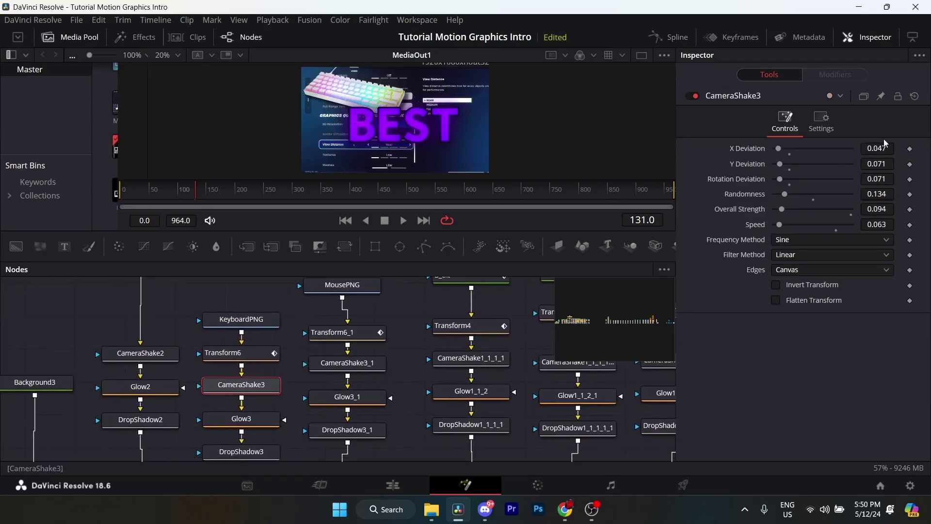
drag(367, 332, 384, 272)
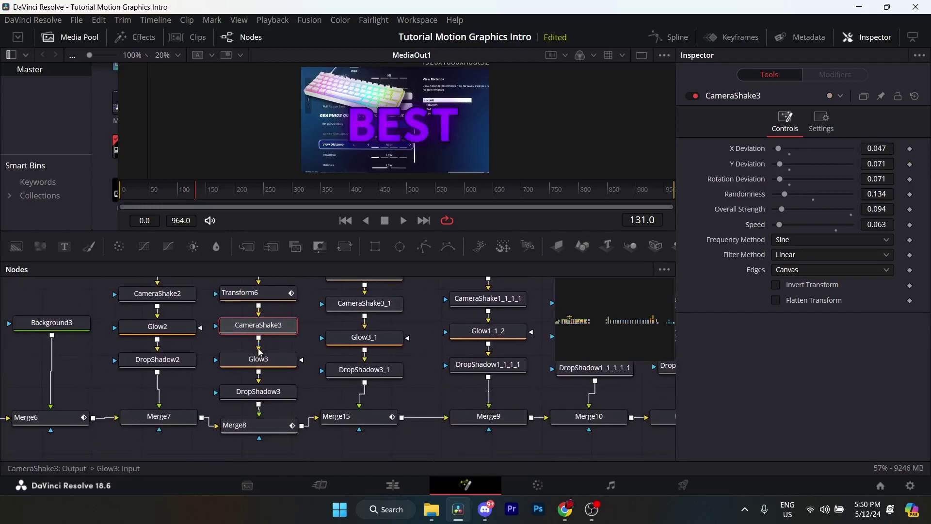
click(269, 363)
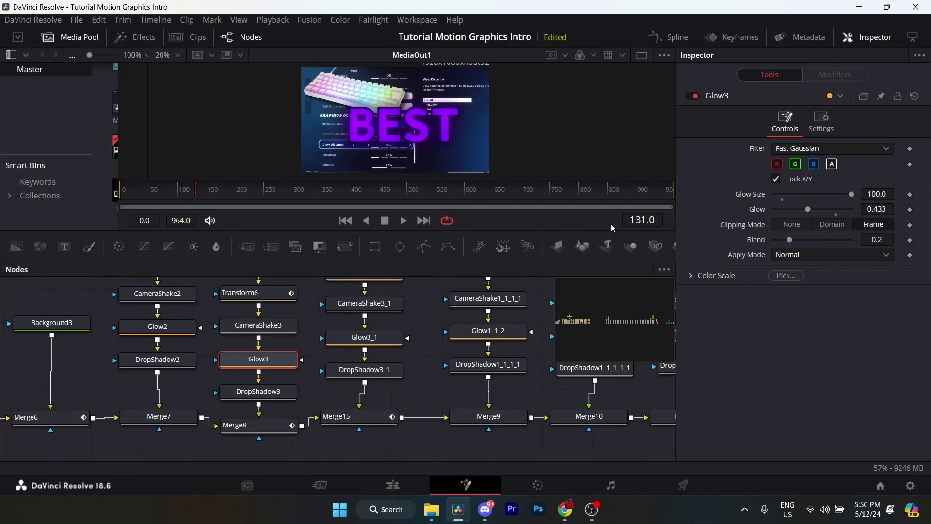
click(259, 391)
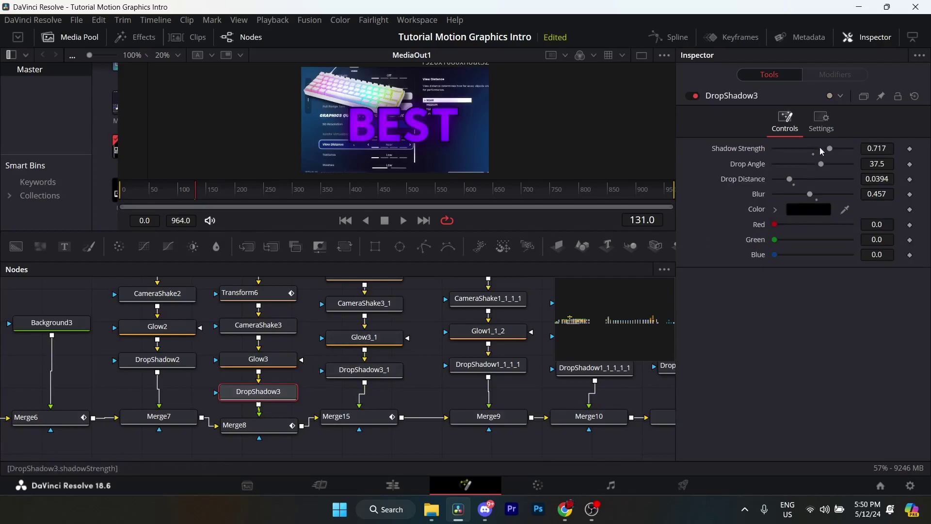
click(270, 431)
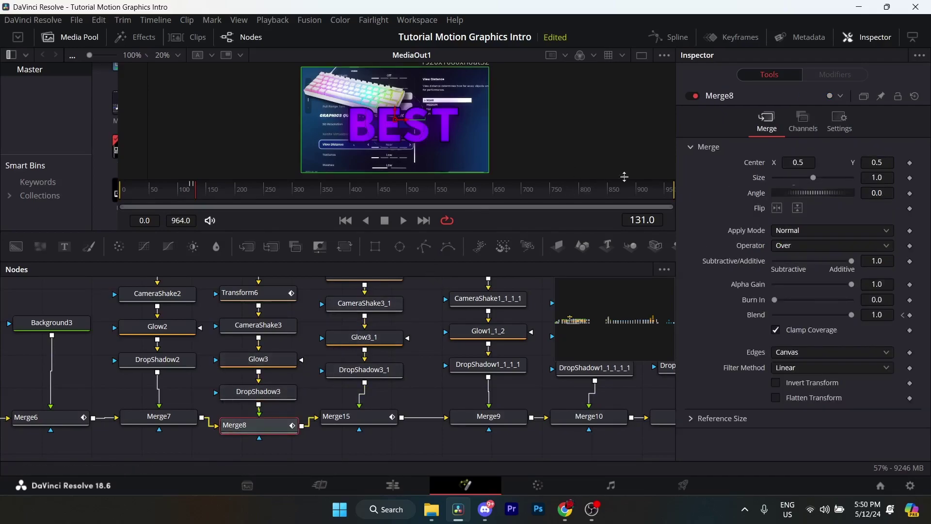
Step: Step through Merge8's Blend keyframes at frames 121 and 126, then select MousePNG
click(902, 316)
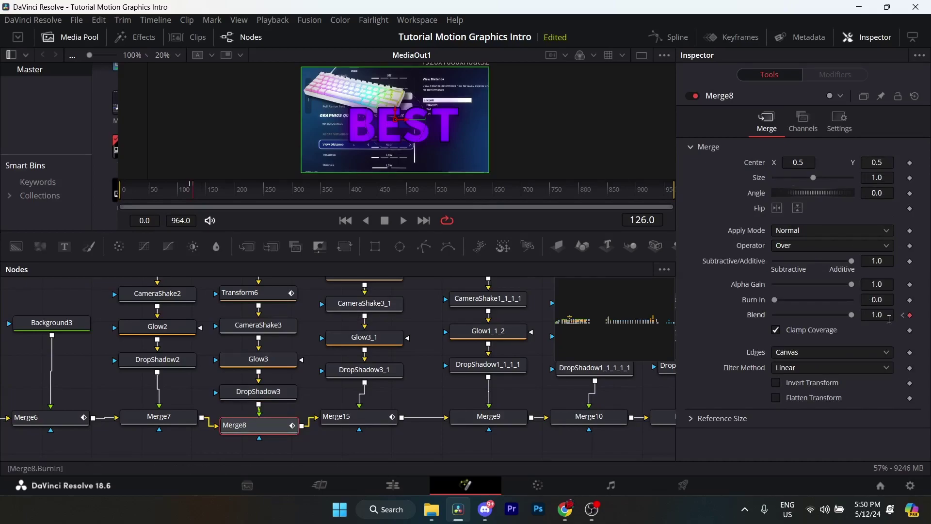
click(902, 315)
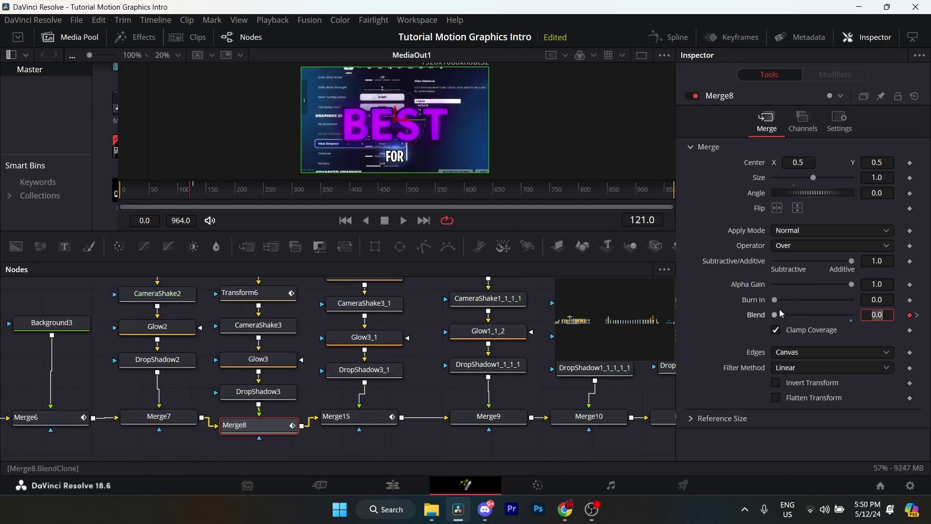
click(918, 317)
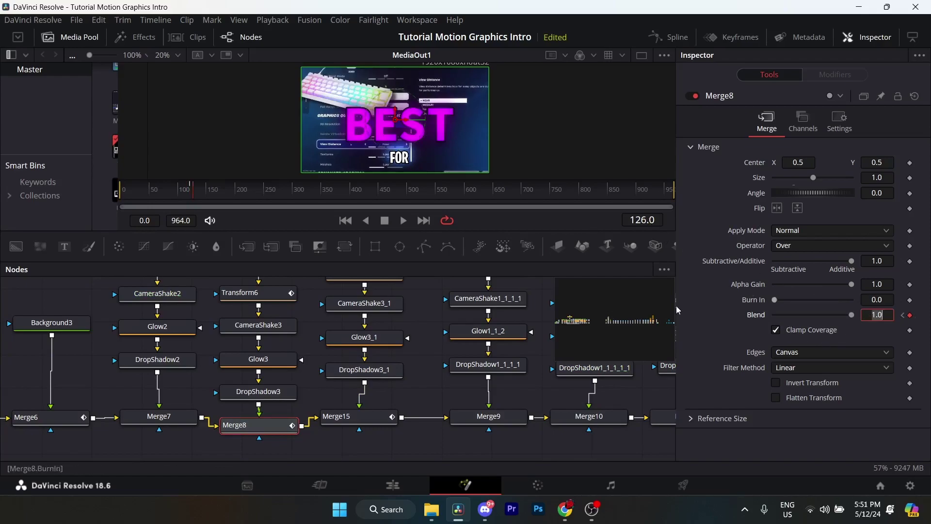
scroll(370, 339, up, 5)
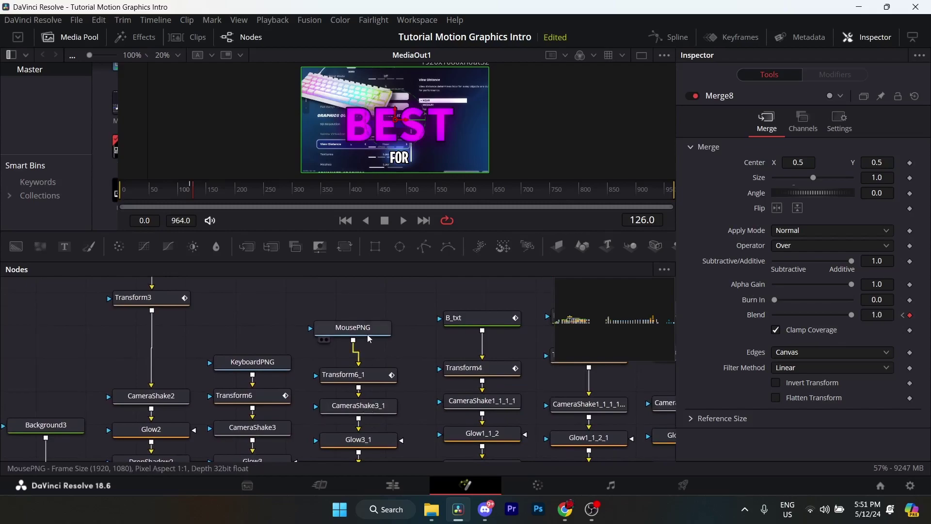
click(367, 333)
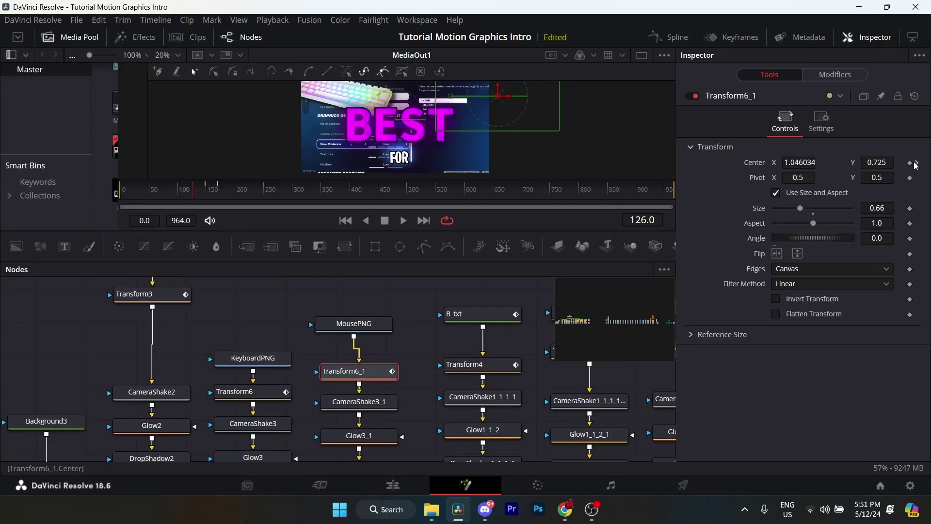
Step: Check the mouse's Center keyframes: X 1.046034 at frame 148 and 0.795034 at frame 170
click(916, 164)
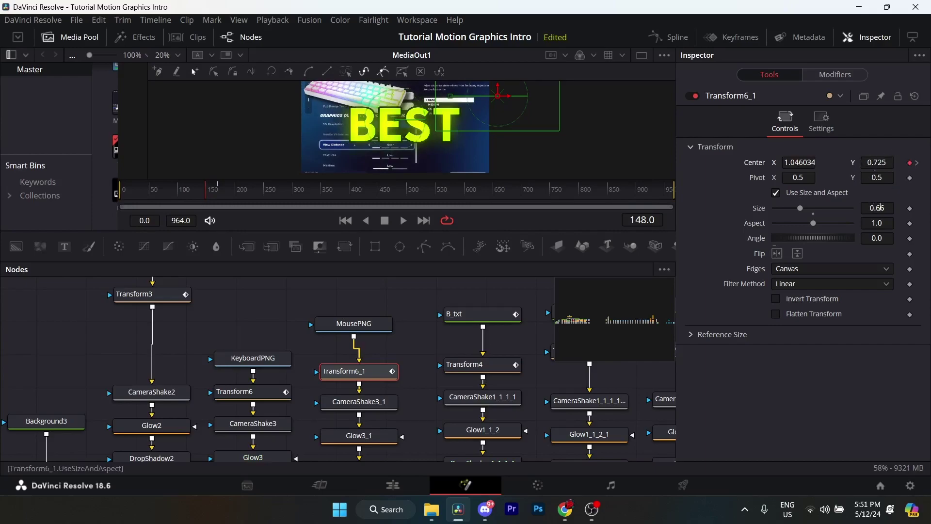
click(917, 164)
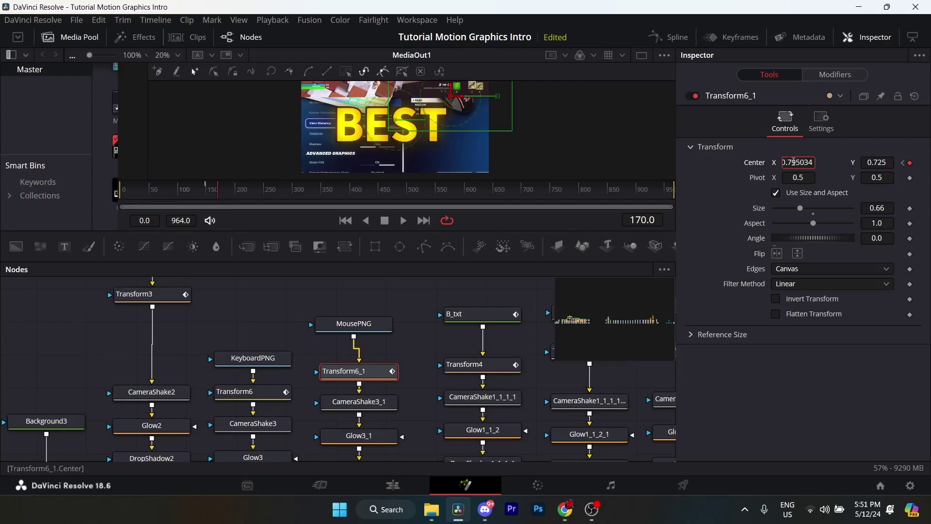
Step: Review the CameraShake3_1, Glow3, Glow3_1, DropShadow3, DropShadow3_1 and Merge15 settings
click(359, 402)
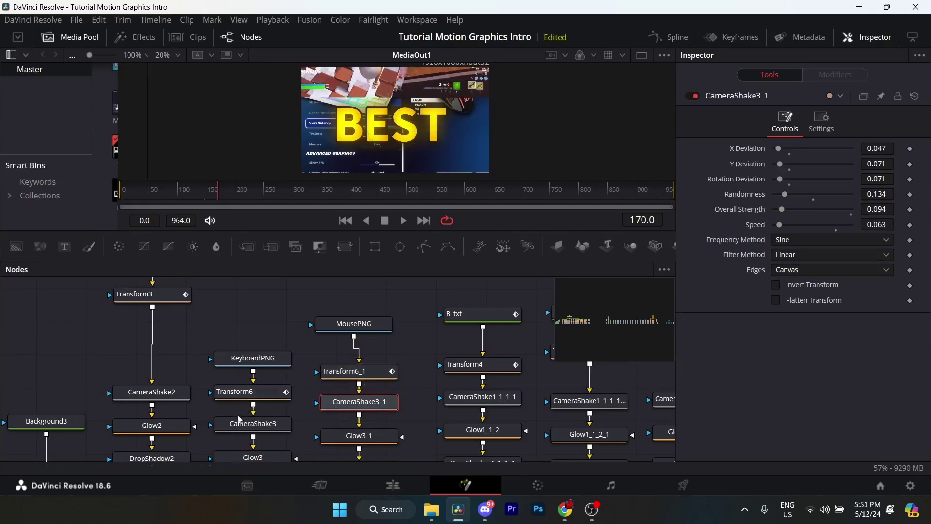
click(240, 428)
click(359, 402)
scroll(340, 379, down, 3)
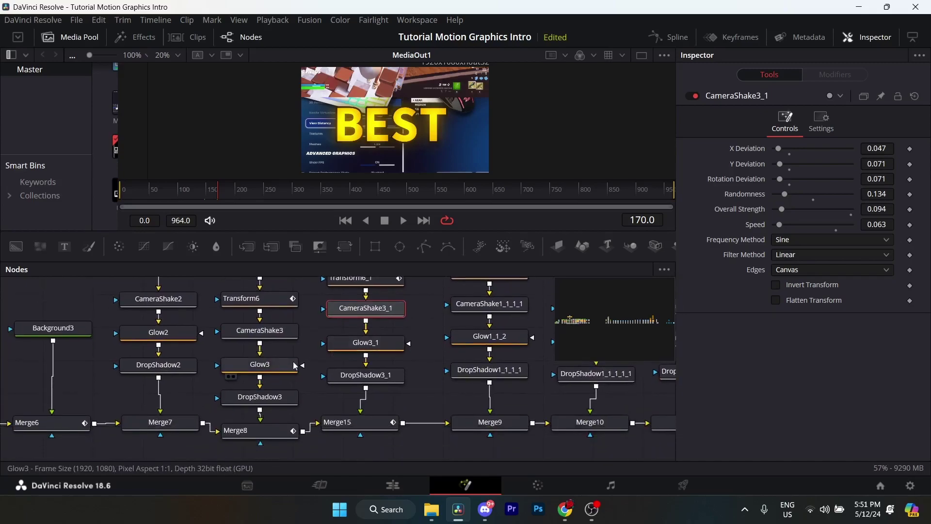
click(296, 363)
click(366, 343)
click(260, 397)
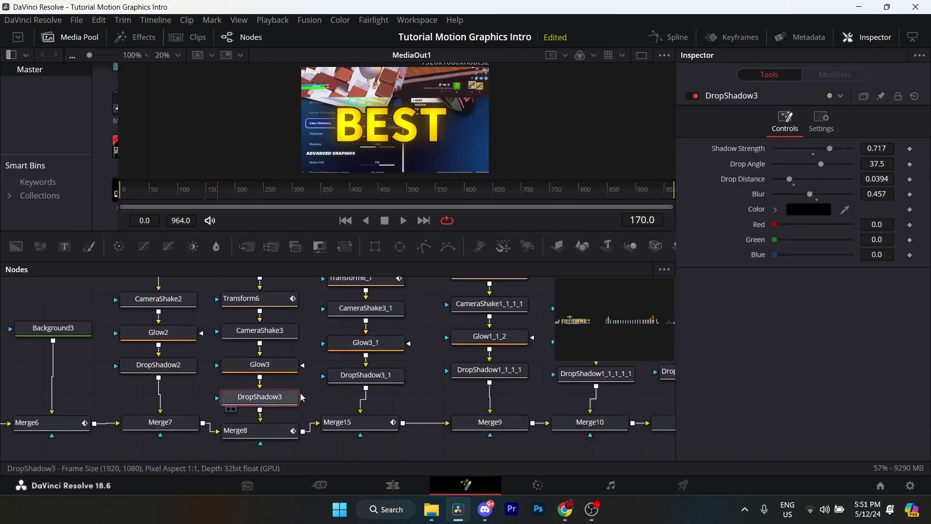
click(374, 382)
scroll(349, 403, down, 1)
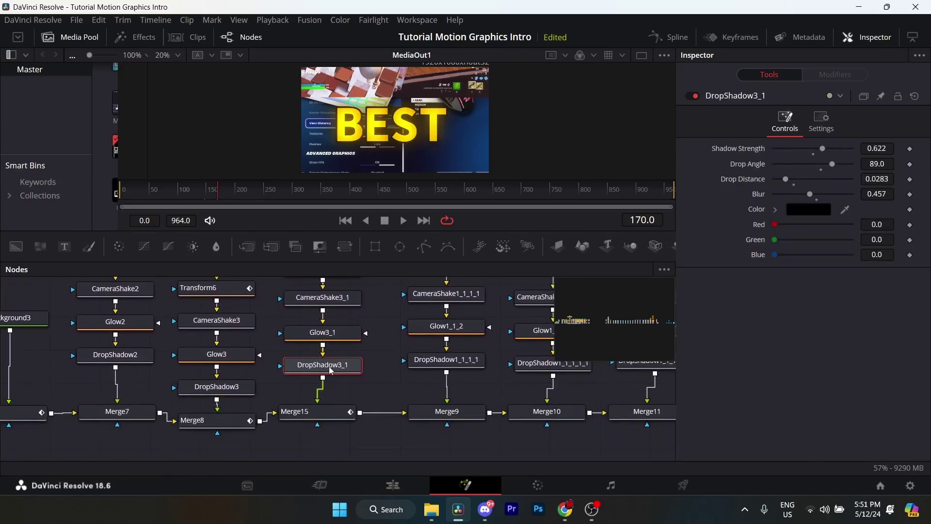
click(326, 418)
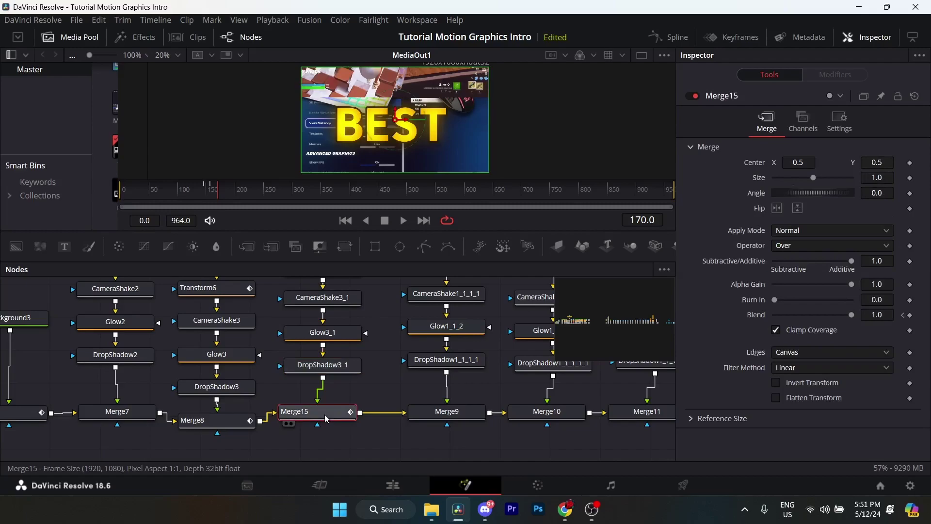
Step: Try Merge15's Blend at 1 then back to 0 at frame 146, check frame 156, then select B_txt
click(904, 316)
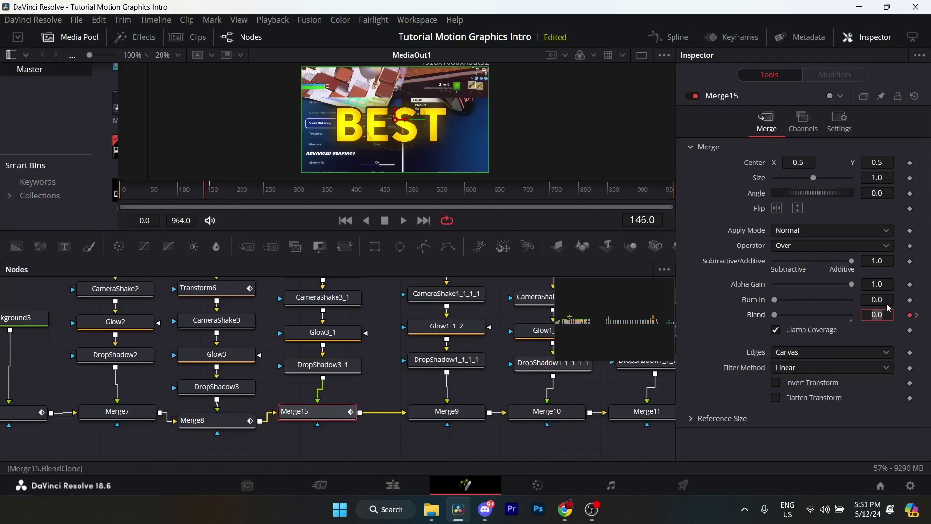
text(1)
key(Return)
text(0)
key(Return)
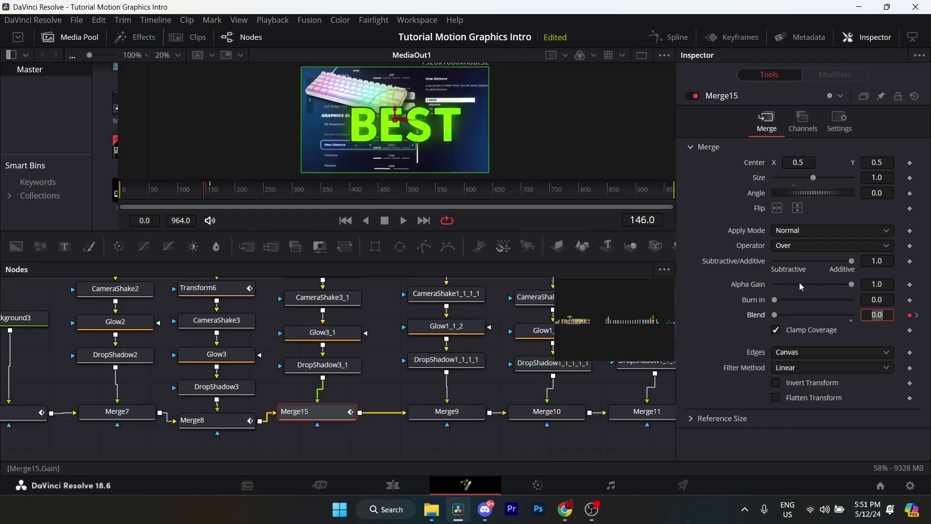
click(918, 316)
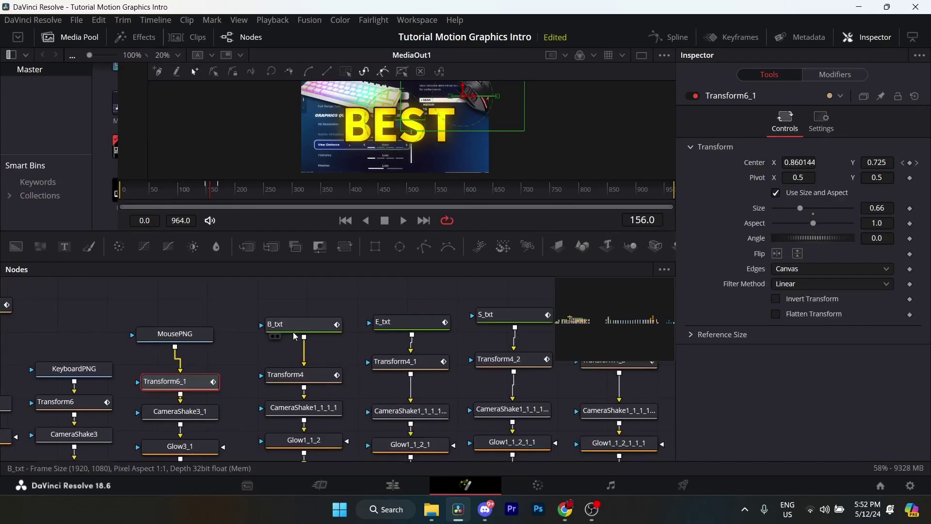
click(279, 329)
Step: Pan to the letter nodes and move the playhead back to frame 61
drag(273, 335, 183, 331)
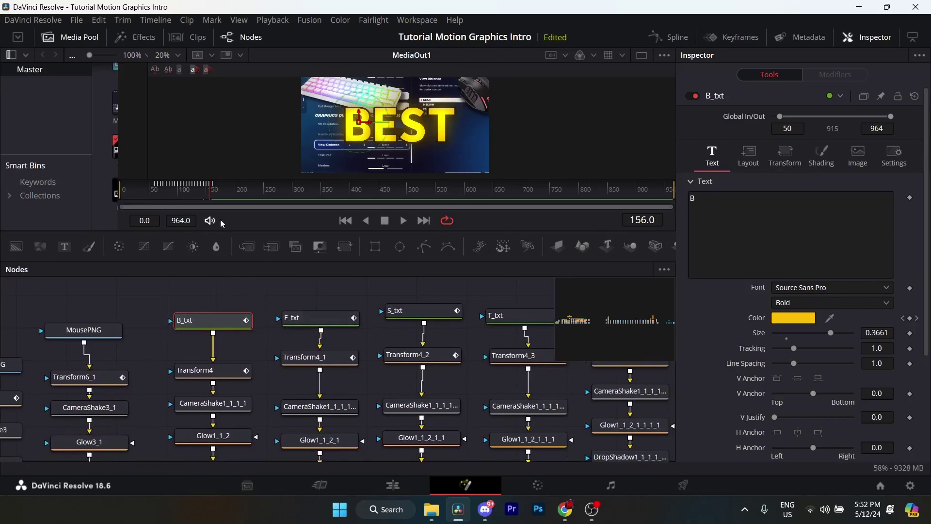
drag(164, 192, 159, 192)
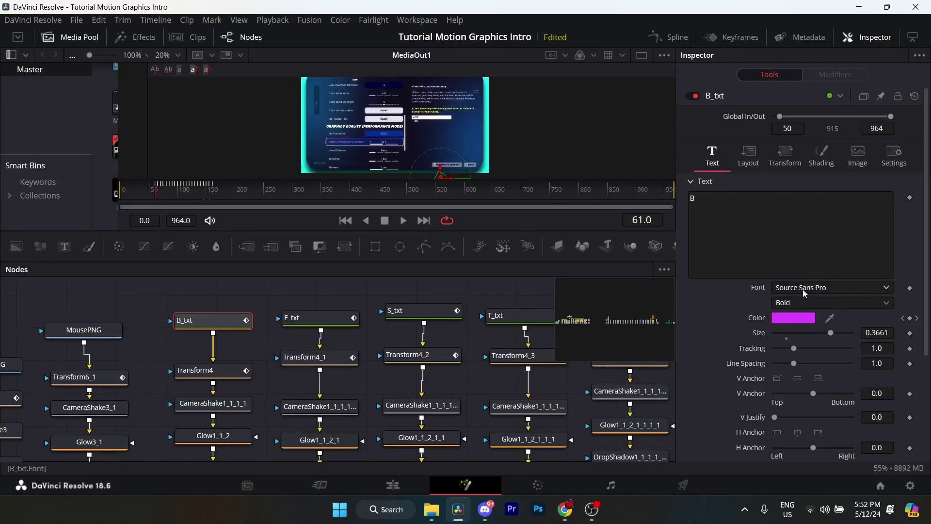
scroll(723, 303, down, 2)
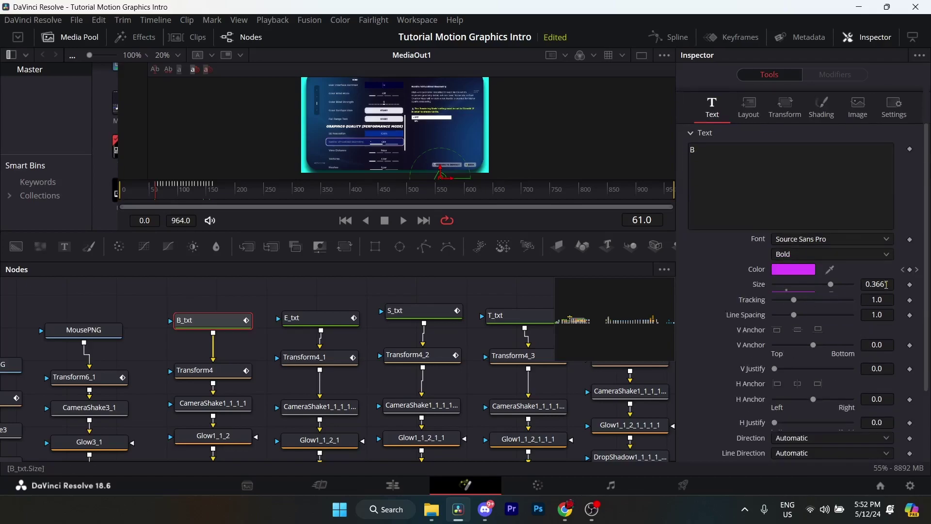
scroll(873, 291, down, 2)
scroll(825, 351, up, 5)
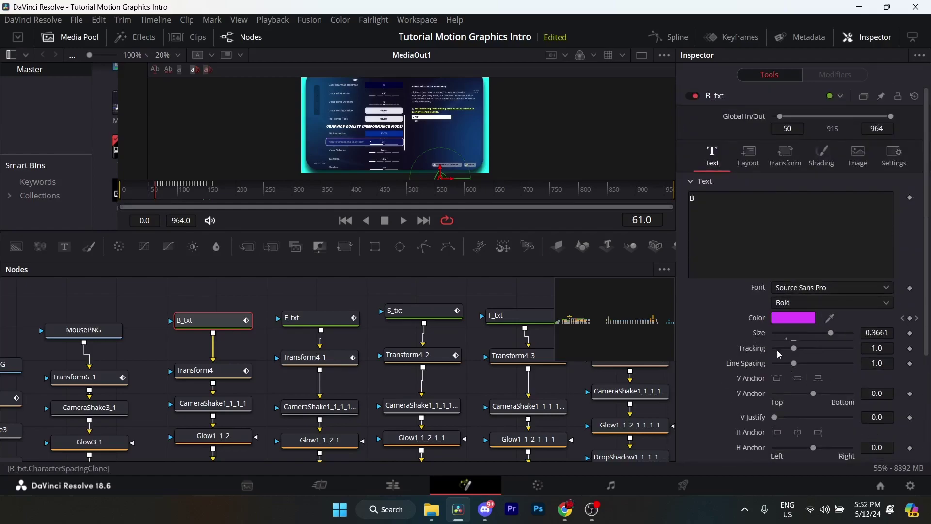
Step: Look through B_txt's Transform and Shading settings, then return to its Text settings
click(784, 156)
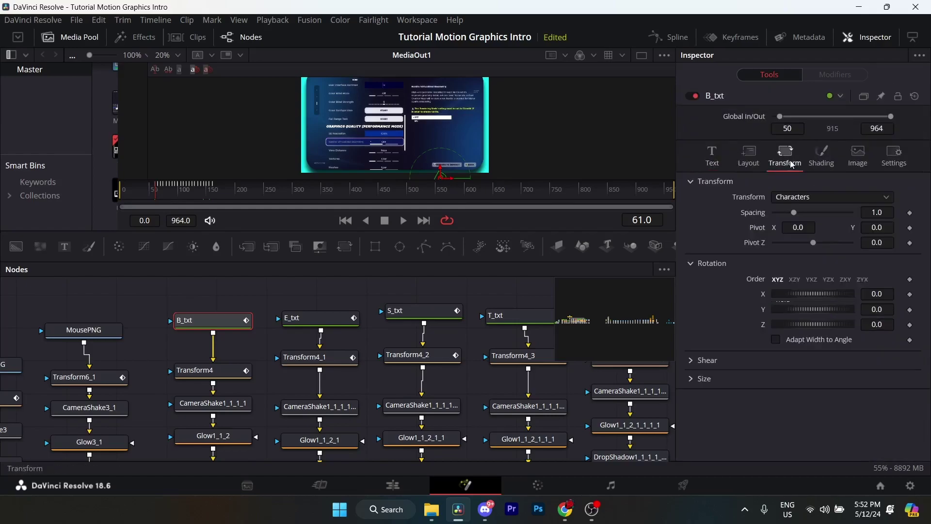
click(821, 158)
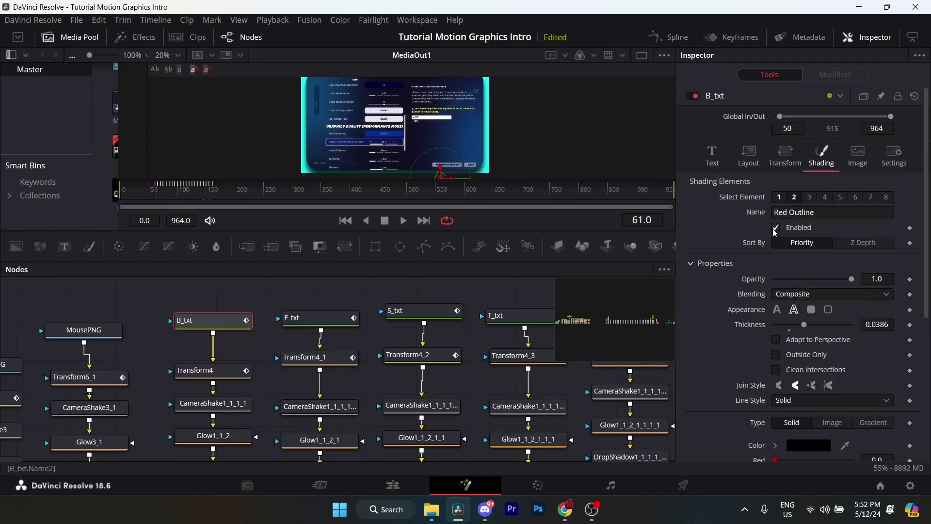
scroll(775, 233, down, 2)
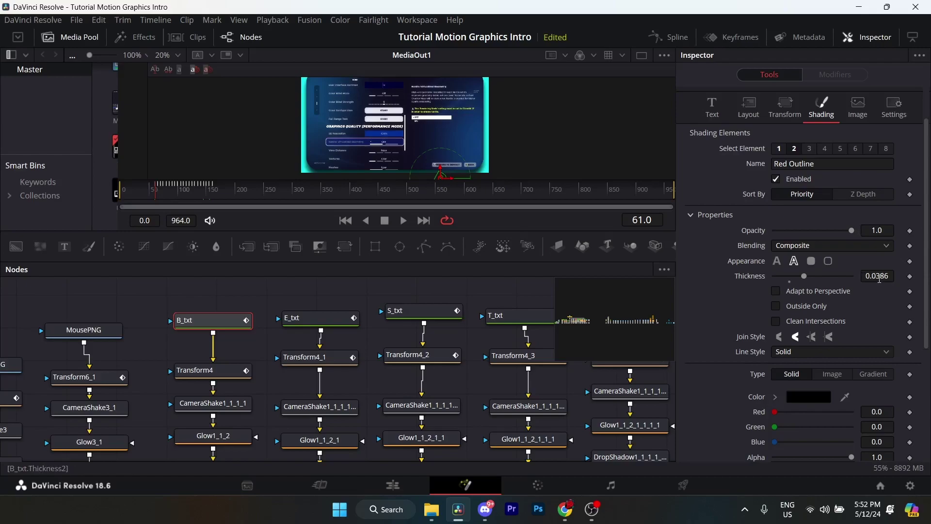
scroll(854, 274, down, 2)
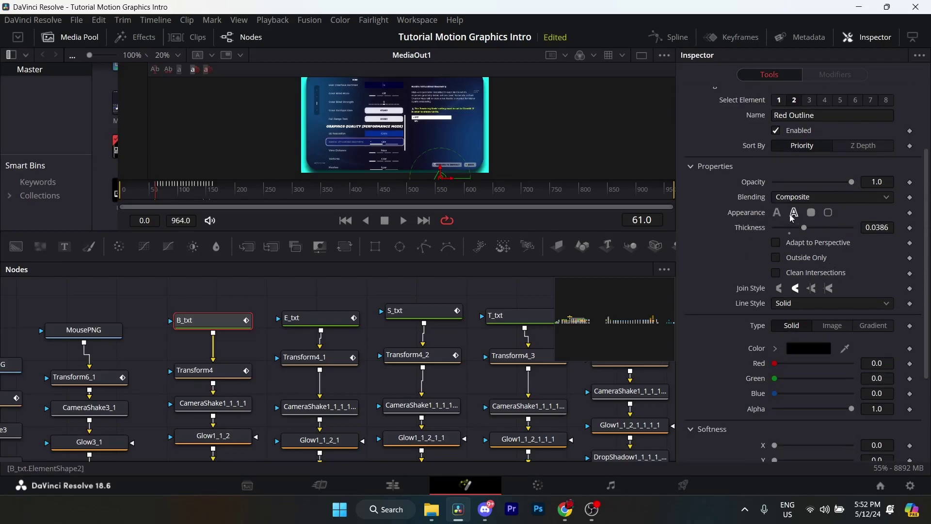
scroll(741, 279, down, 5)
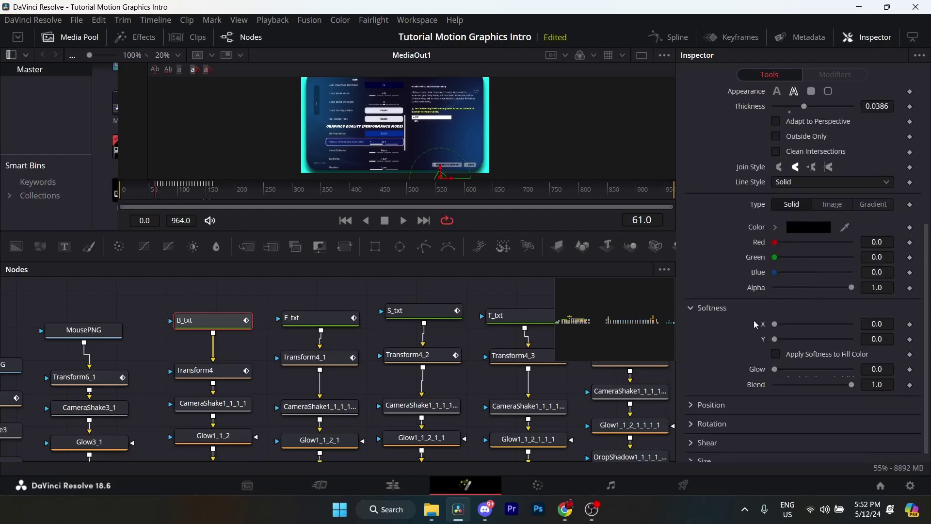
scroll(736, 325, up, 10)
click(712, 155)
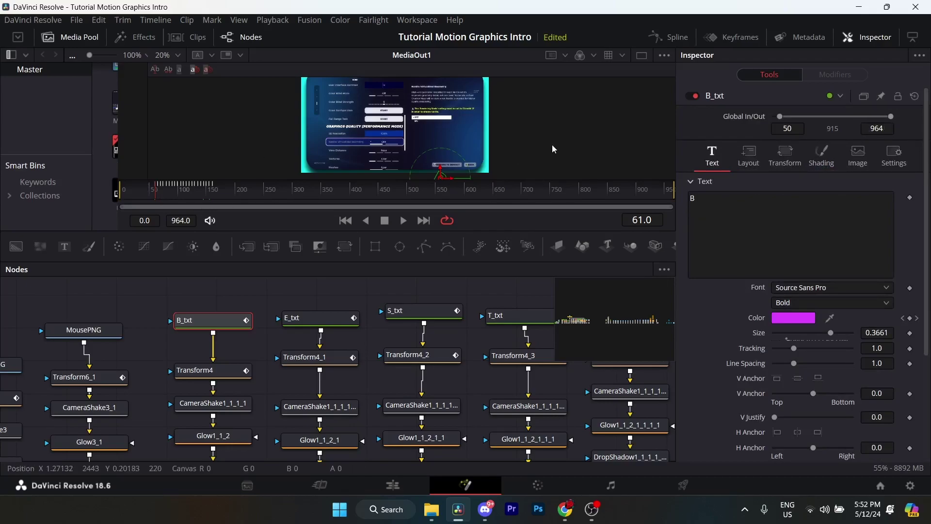
Step: Inspect B's colour keyframes from frame 60 to 80: light blue, cyan and green
click(903, 319)
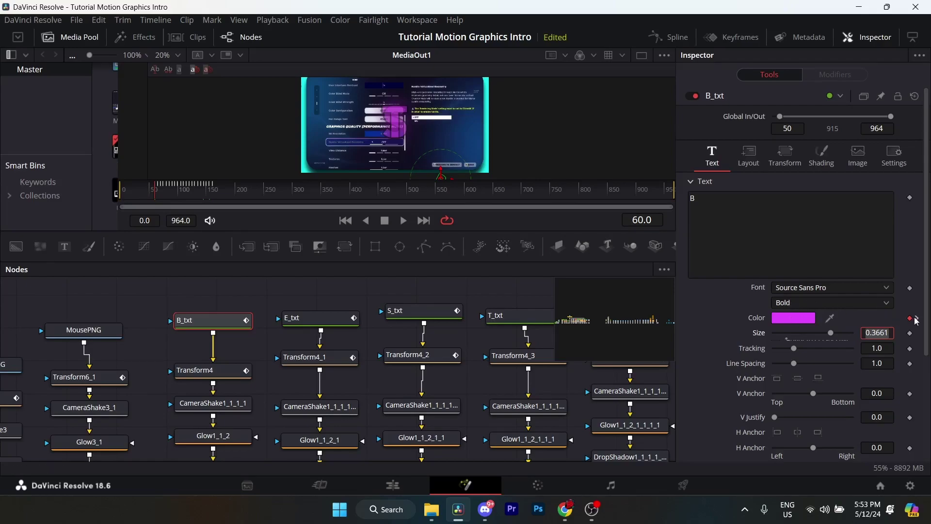
click(917, 319)
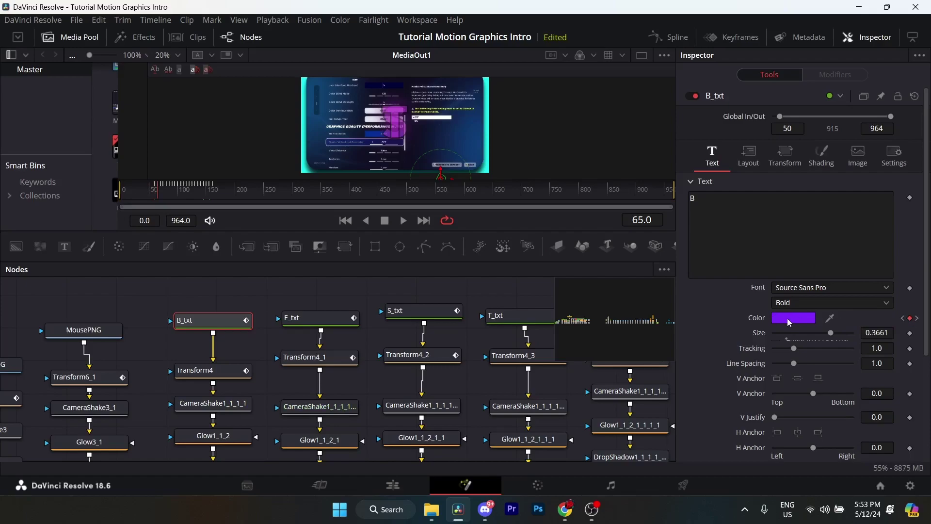
click(916, 319)
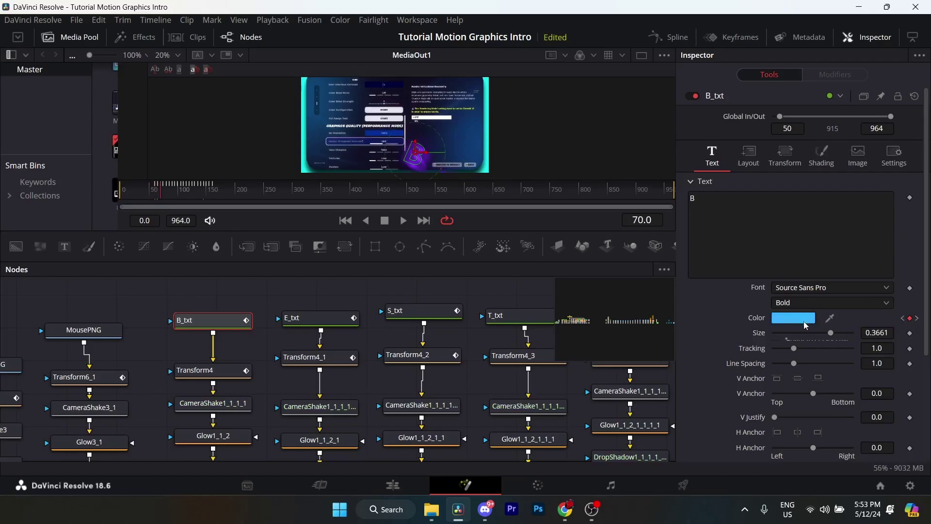
click(799, 320)
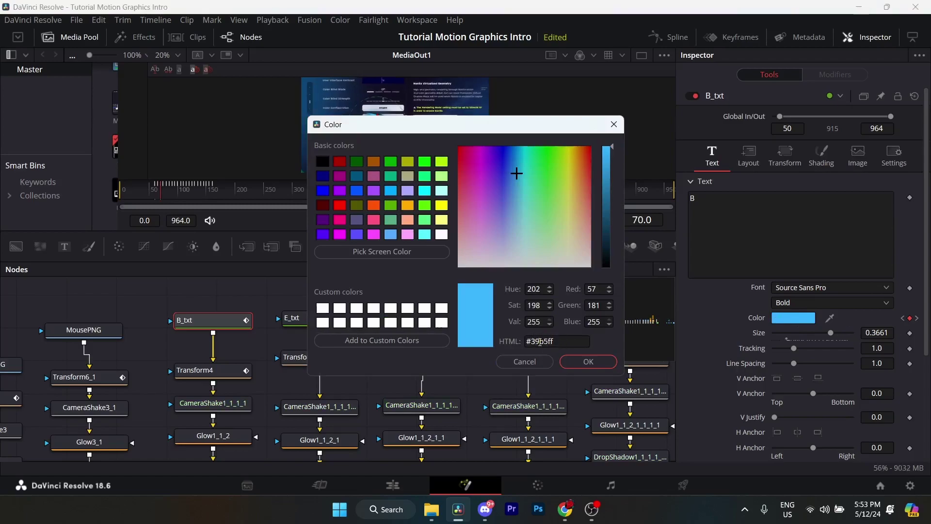
click(524, 361)
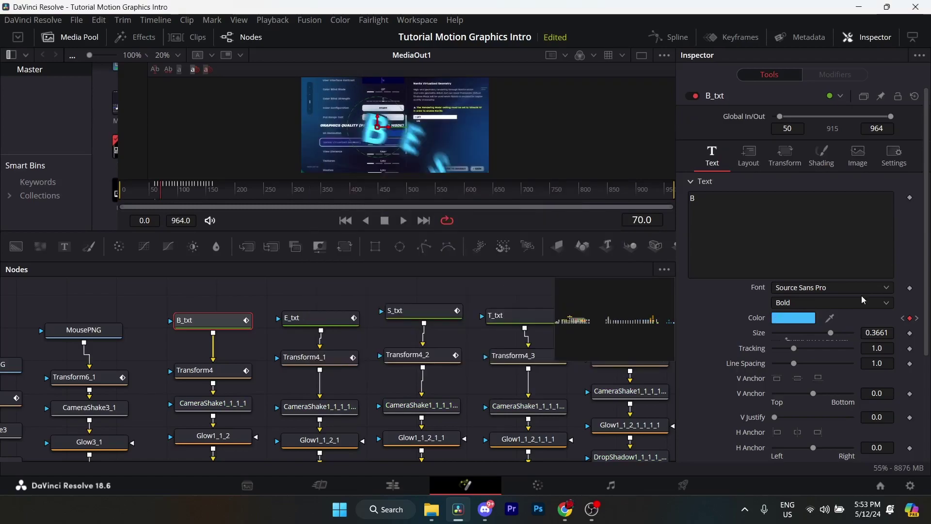
click(918, 319)
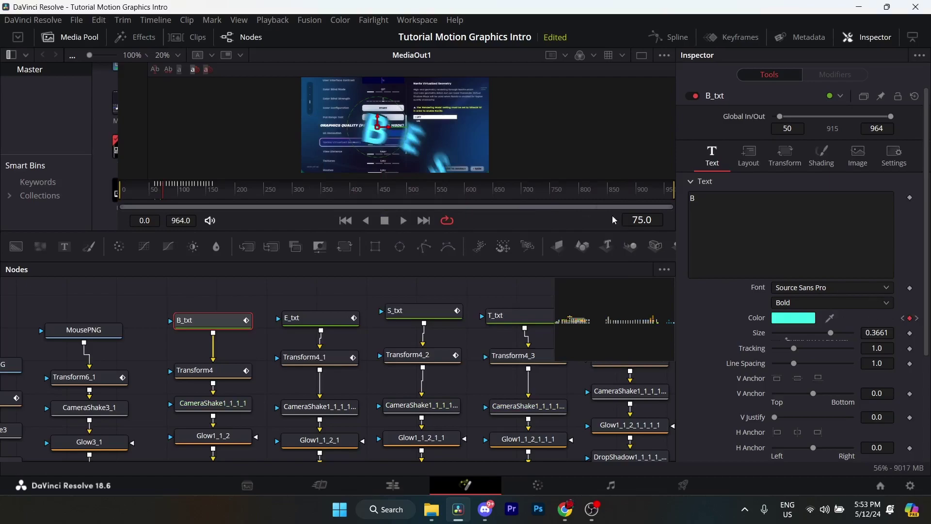
click(798, 319)
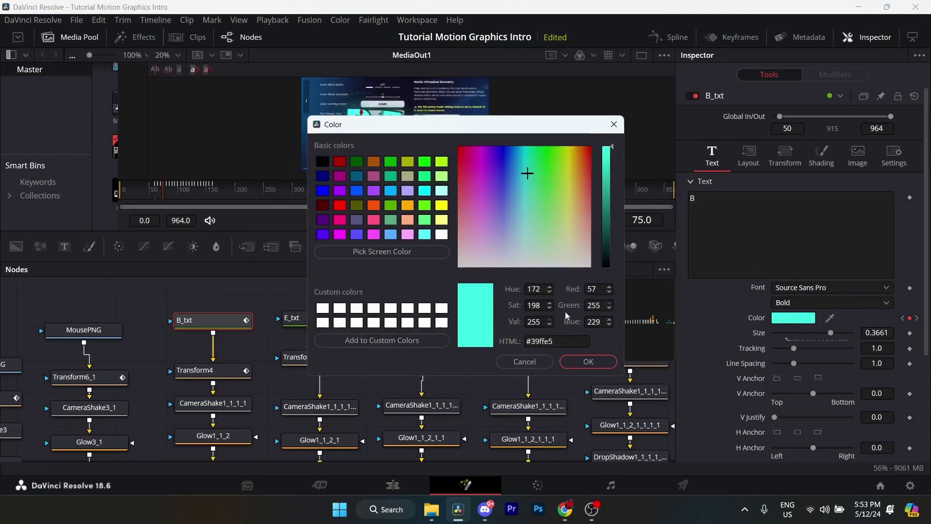
click(524, 361)
click(916, 318)
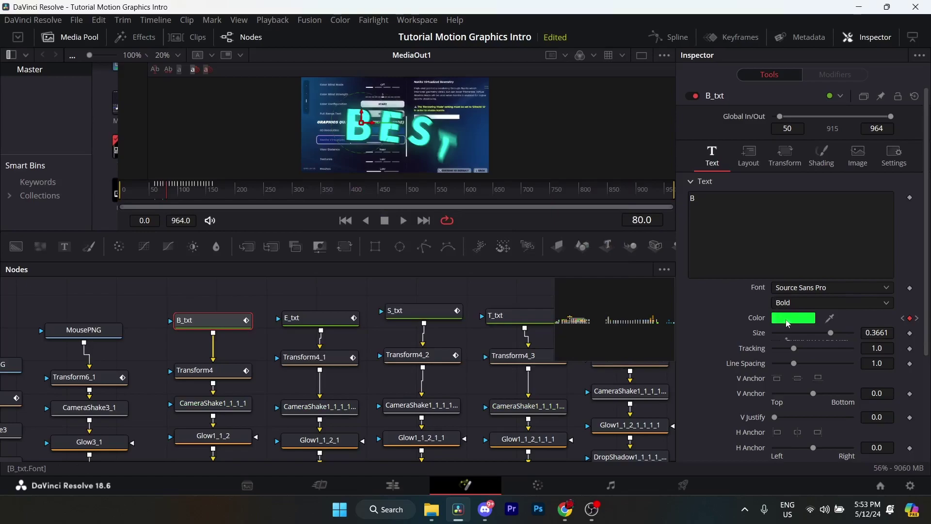
click(790, 319)
click(524, 362)
Step: Inspect the colour keys from 85 to 110: yellow-green, orange, yellow #ffd900, aqua #00ffbe
click(916, 318)
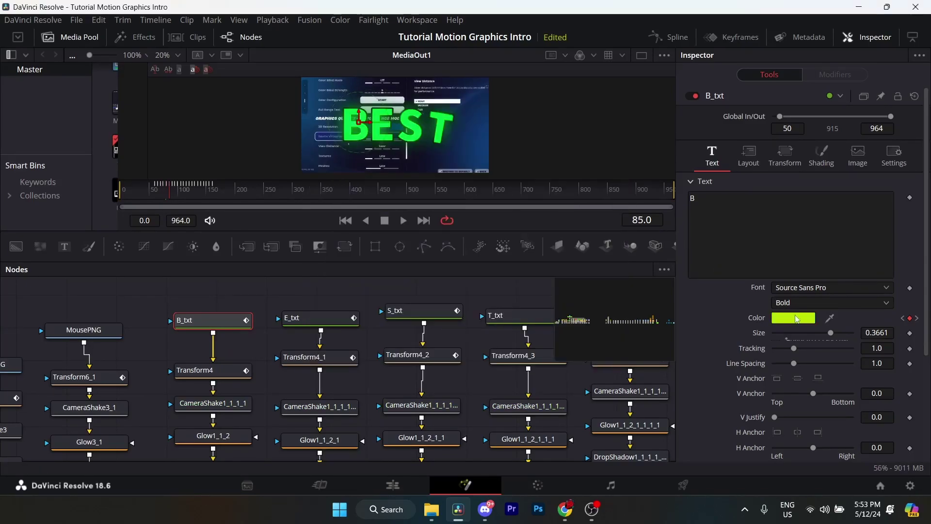
click(793, 318)
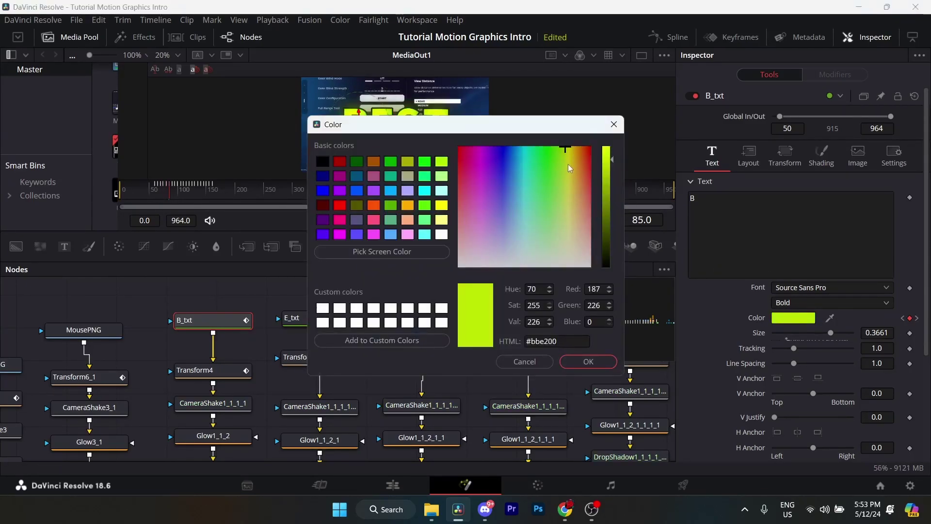
click(526, 361)
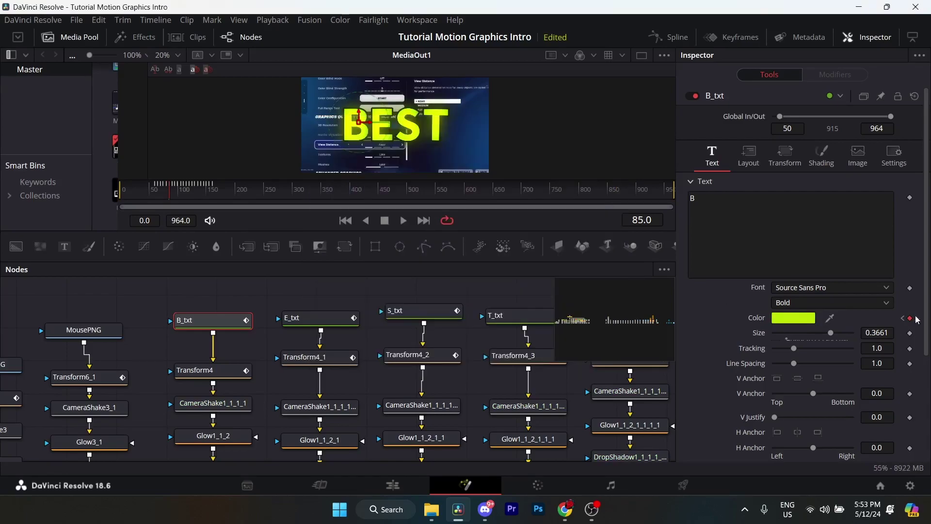
click(916, 318)
click(794, 318)
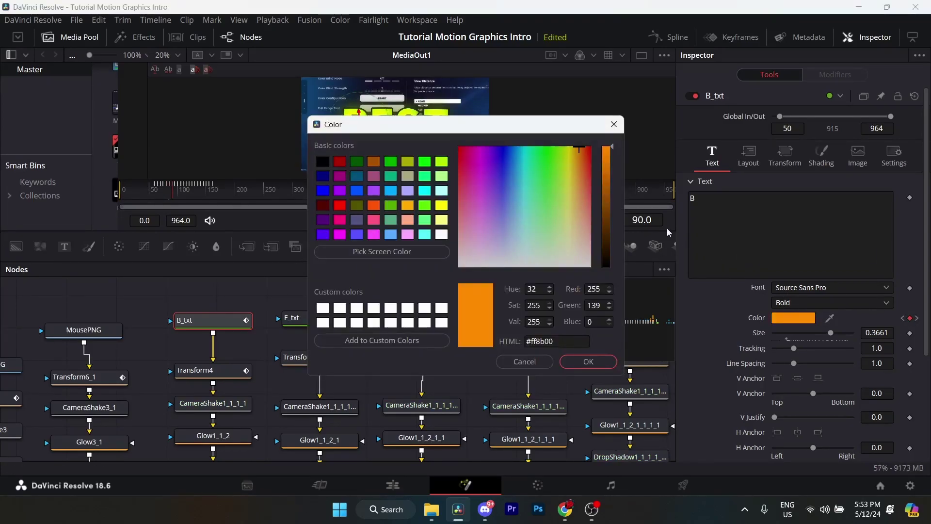
click(525, 361)
click(917, 318)
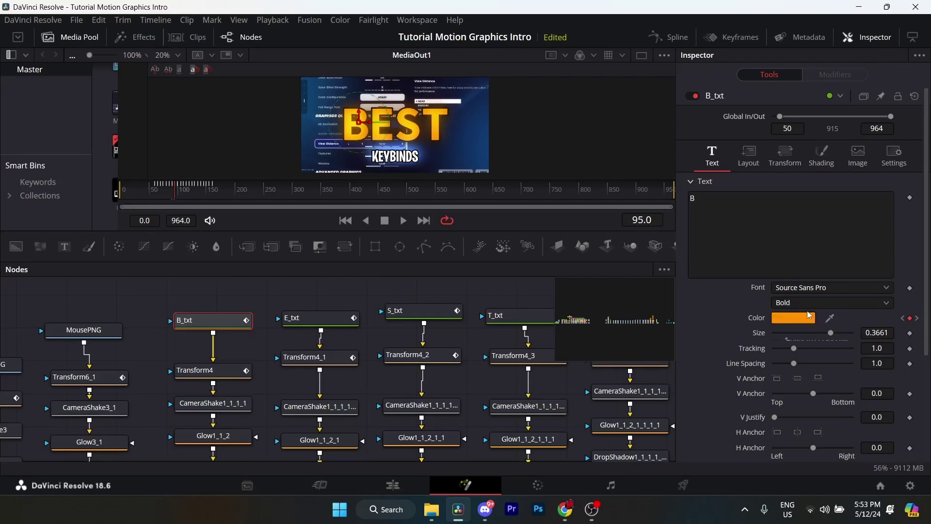
click(917, 318)
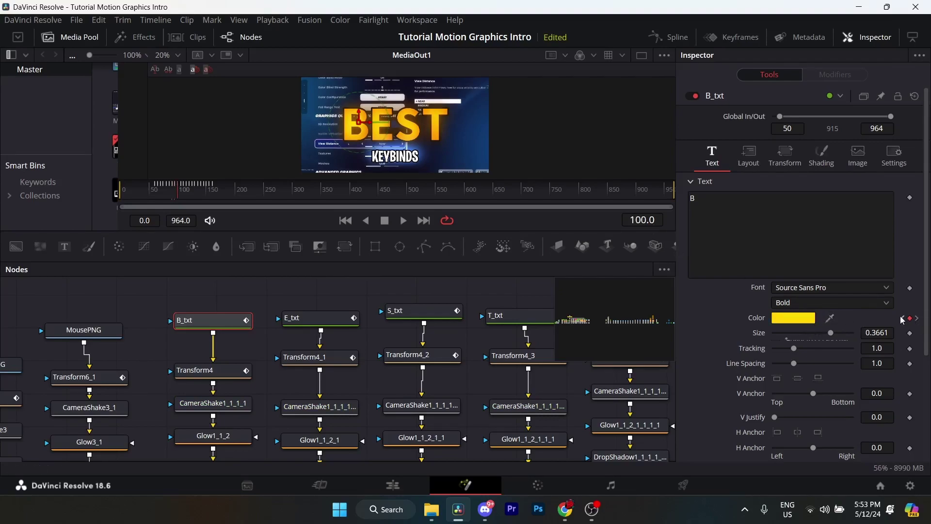
click(786, 318)
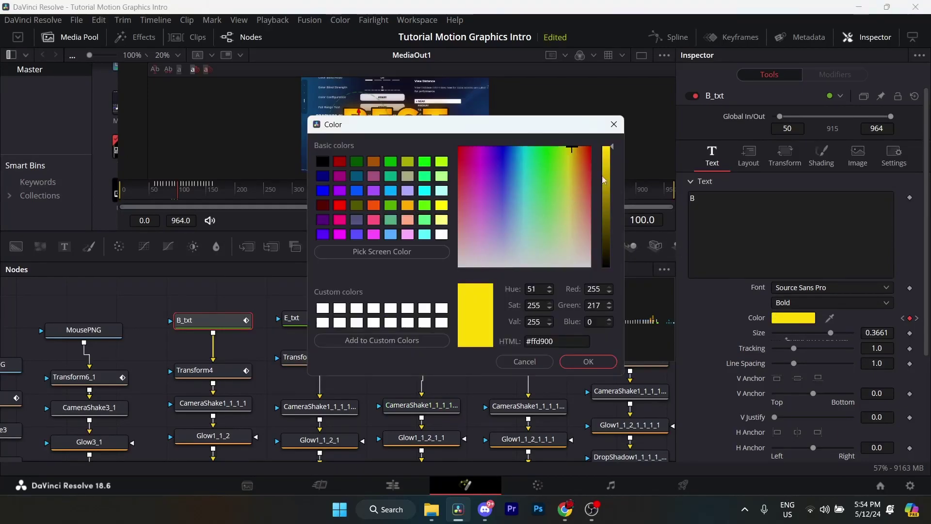
key(Escape)
click(917, 319)
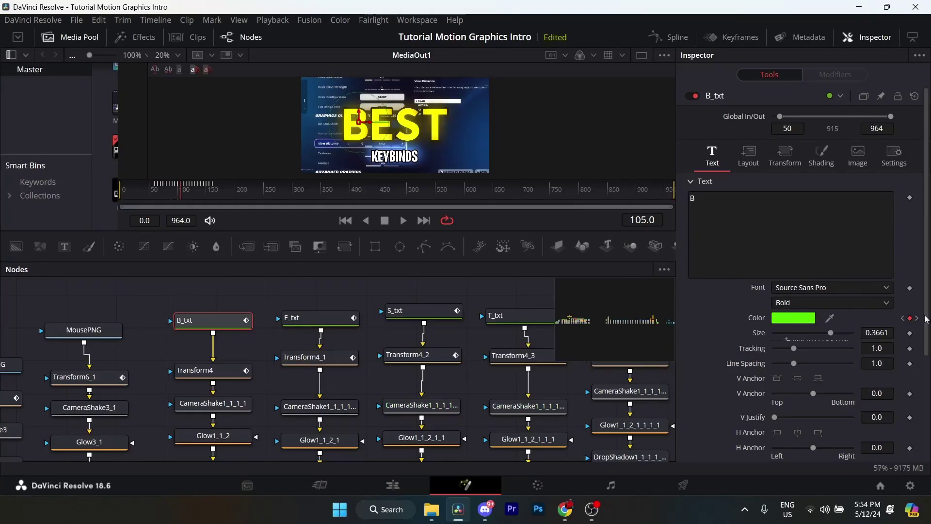
click(916, 319)
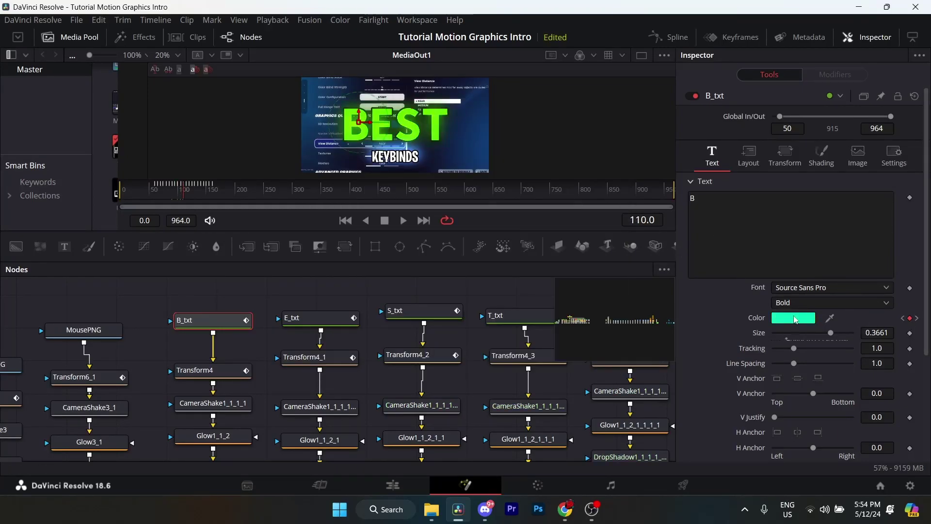
click(796, 319)
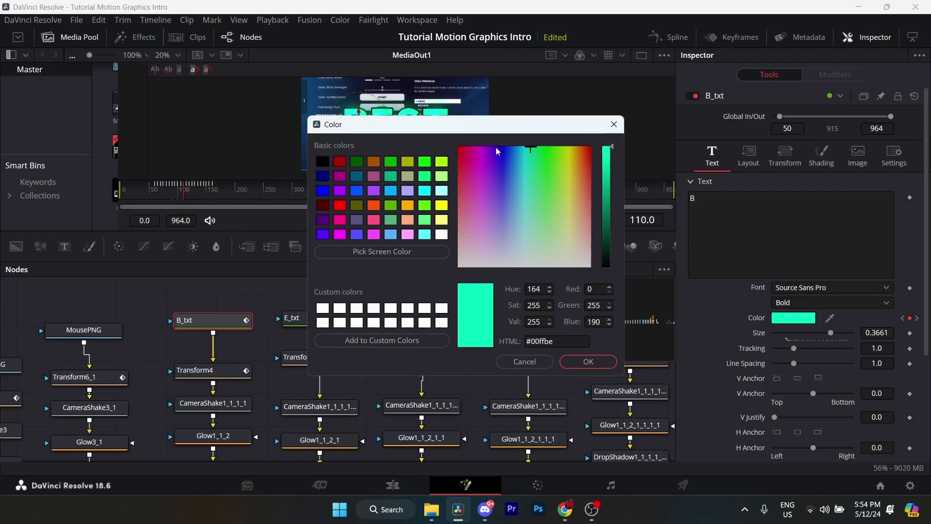
click(614, 124)
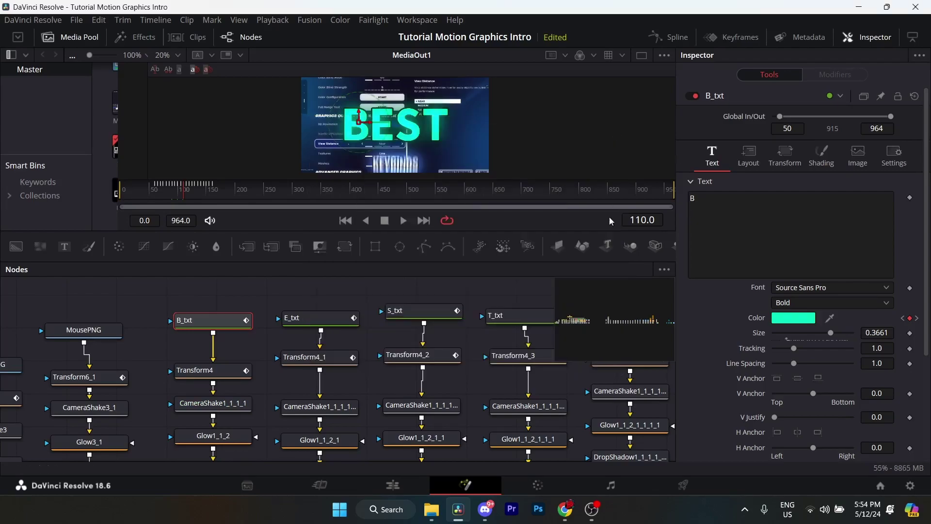
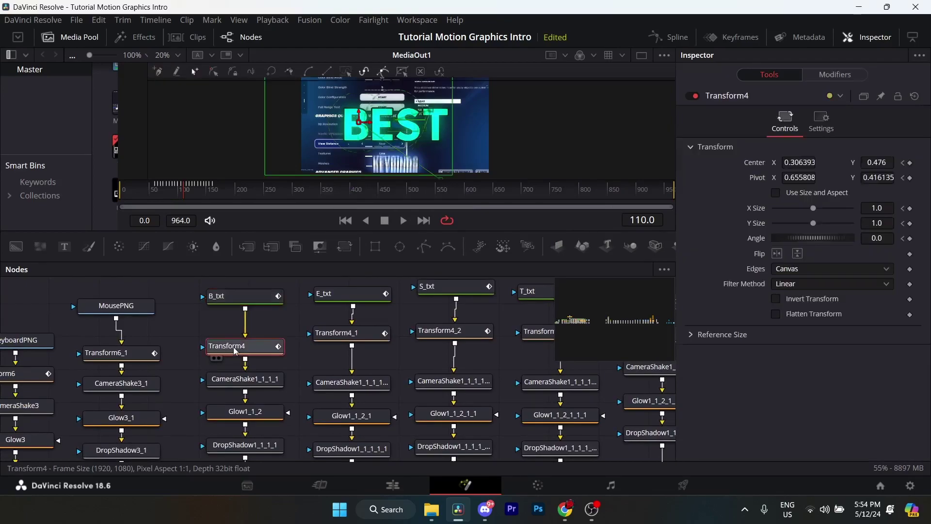
click(904, 163)
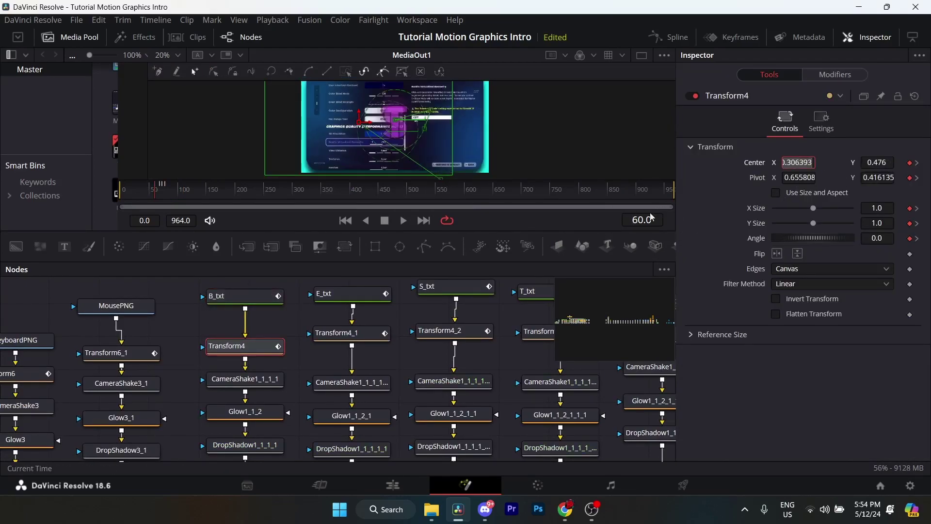
click(794, 162)
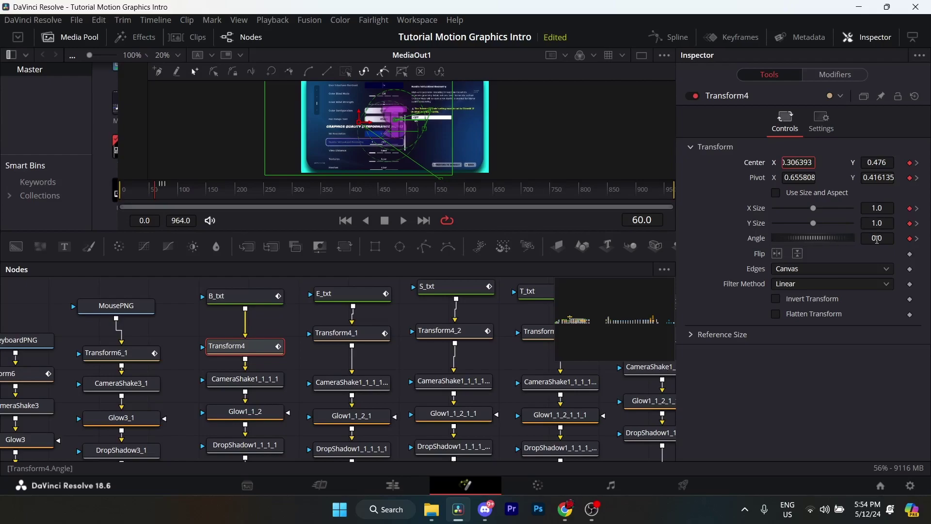
click(917, 163)
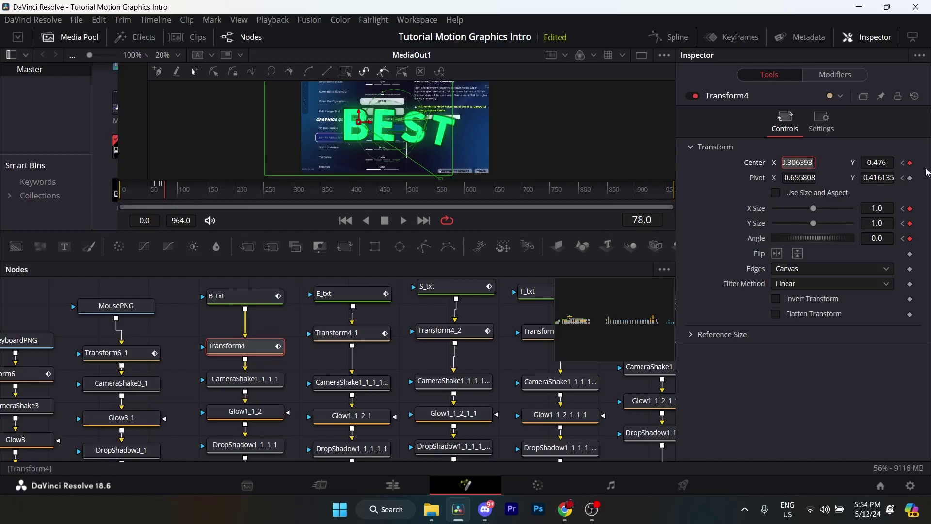
click(794, 164)
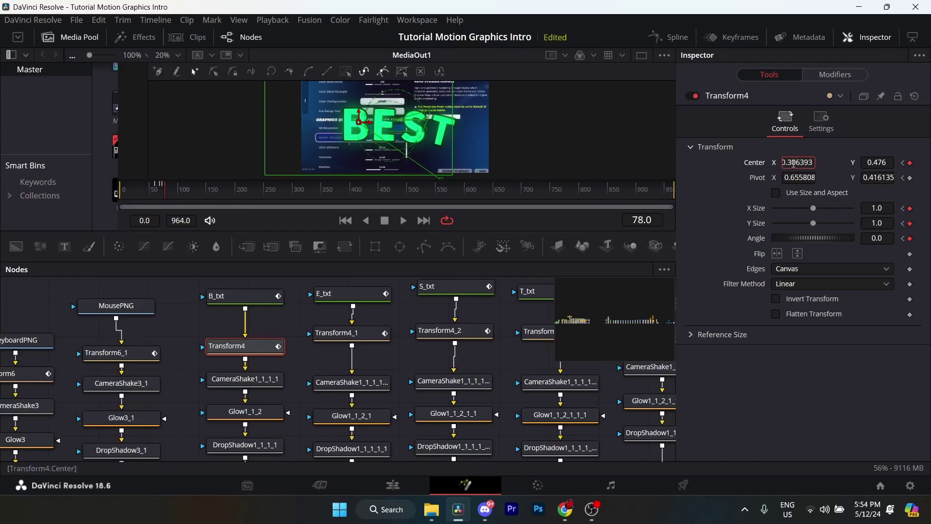
click(902, 163)
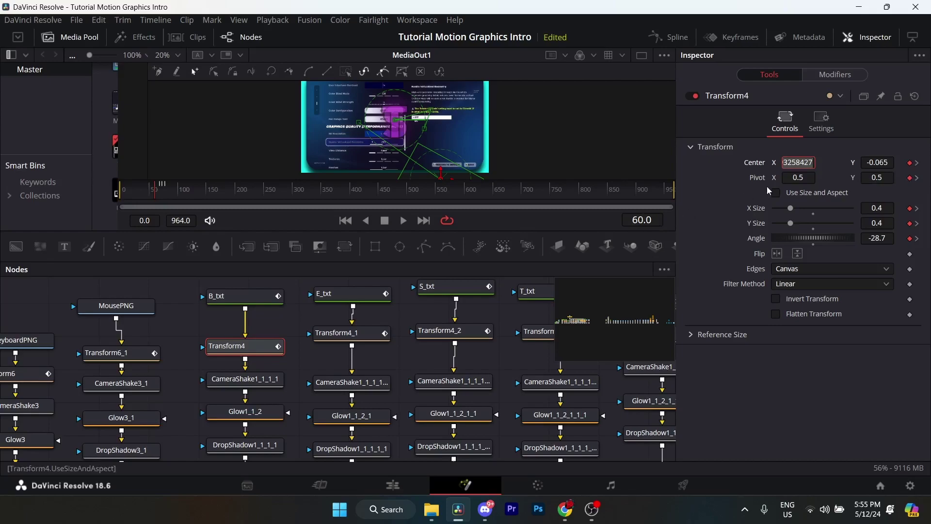
click(917, 178)
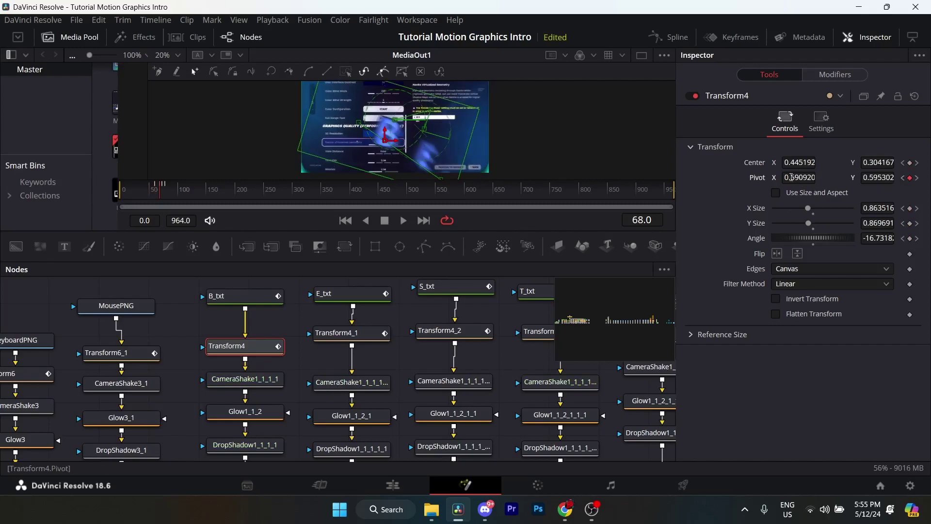
click(918, 179)
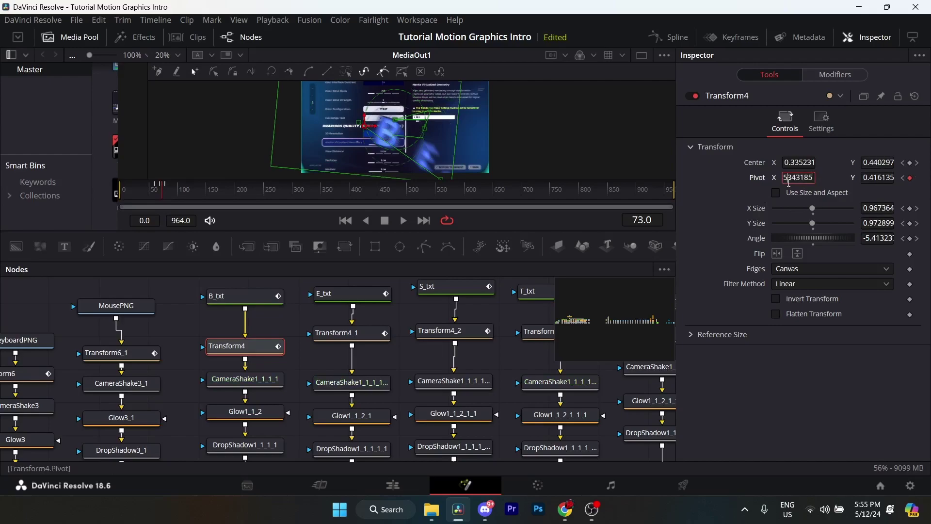
double_click(790, 181)
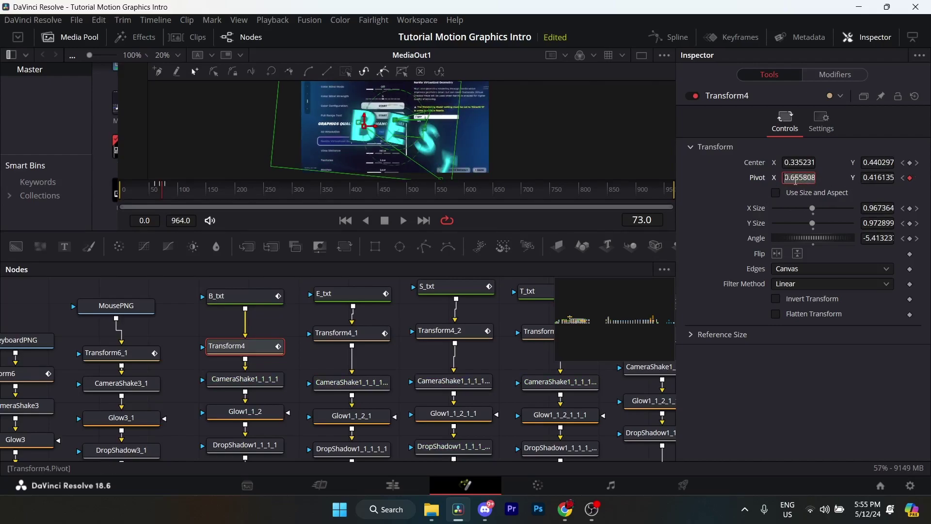
click(795, 180)
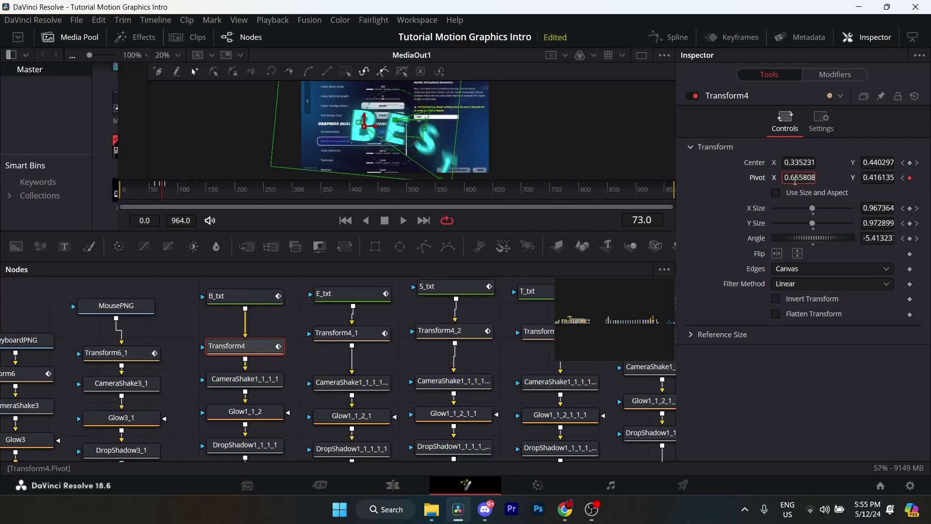
click(904, 178)
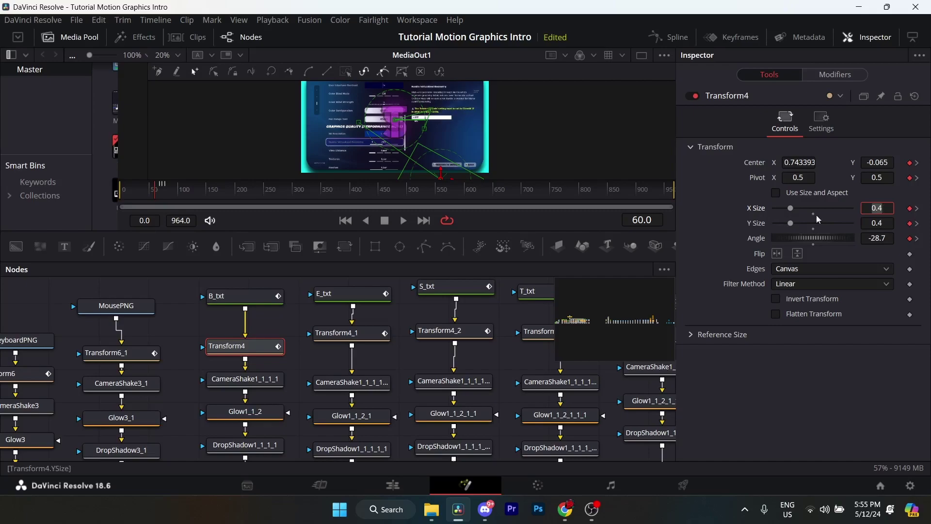
click(918, 210)
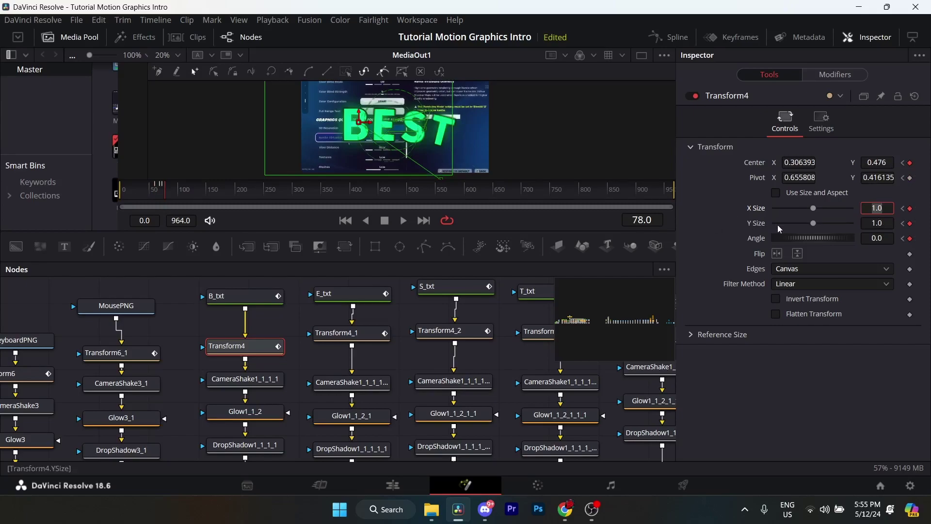
click(903, 239)
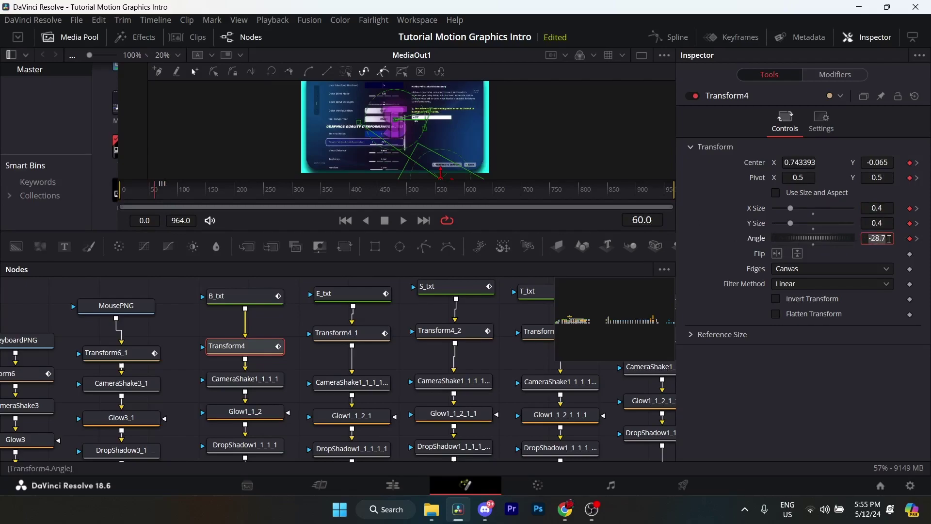
click(917, 240)
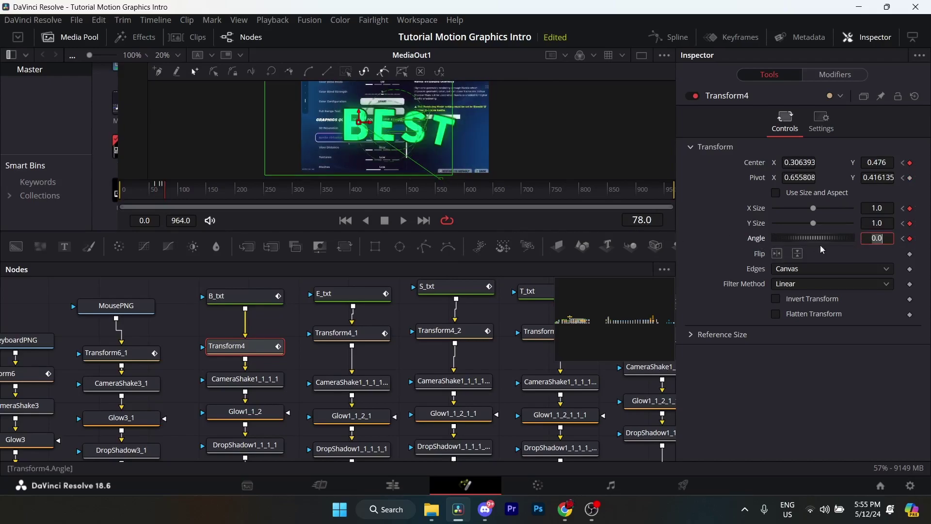
drag(370, 323, 409, 296)
click(311, 354)
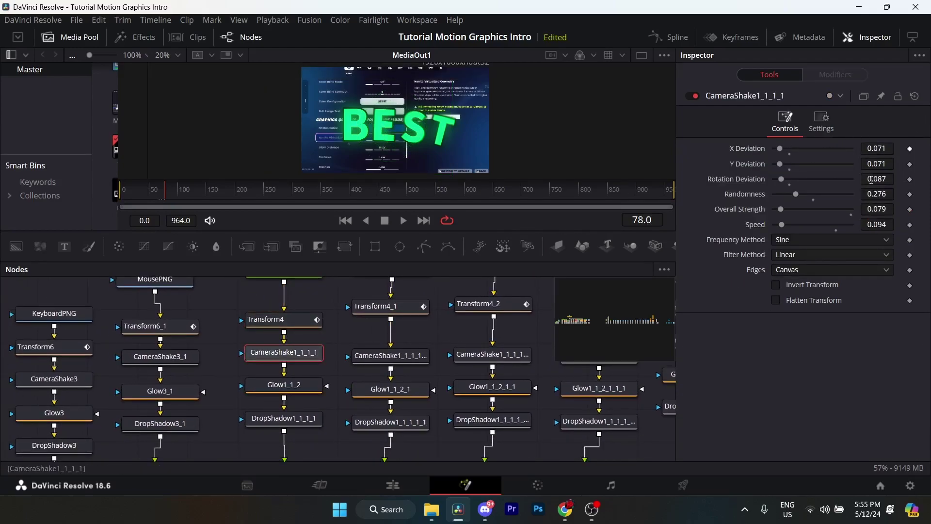
click(296, 388)
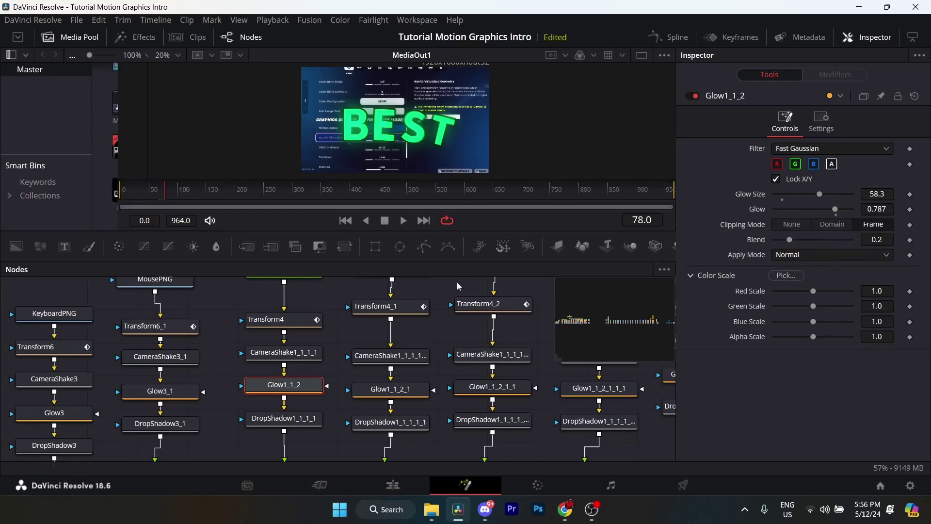
scroll(329, 334, down, 3)
click(296, 345)
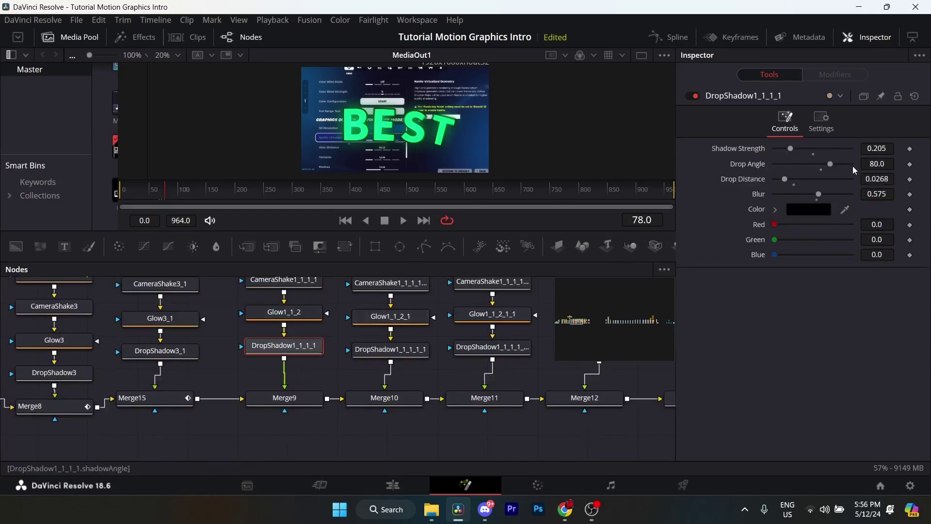
click(803, 212)
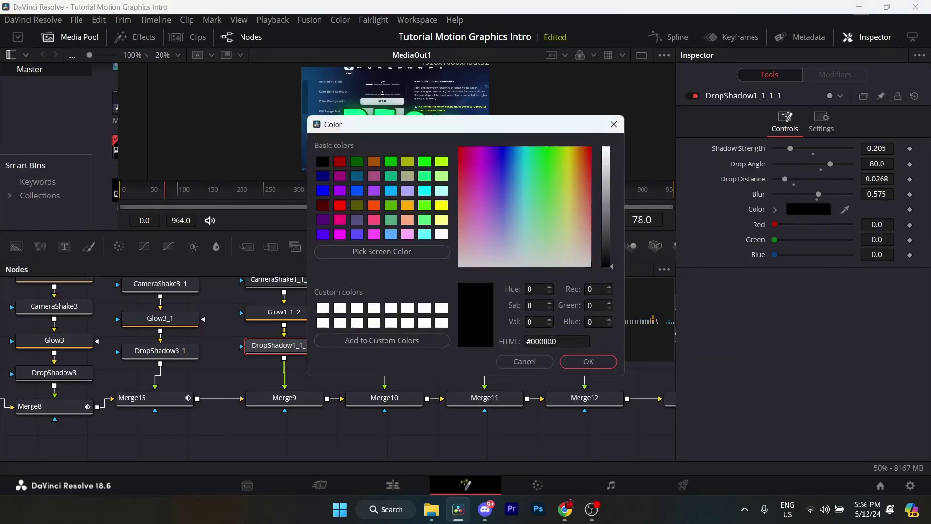
click(525, 361)
scroll(301, 343, down, 1)
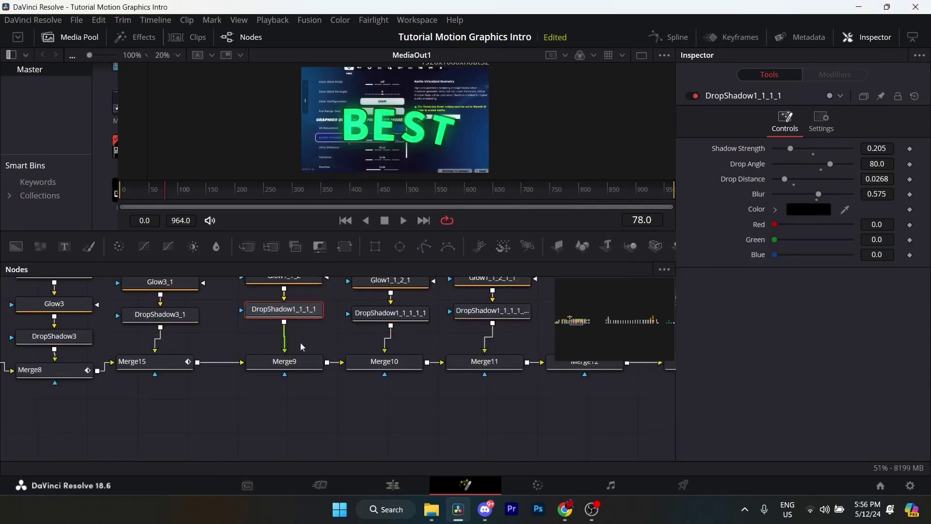
click(291, 362)
drag(321, 333, 234, 448)
drag(267, 323, 258, 343)
click(264, 333)
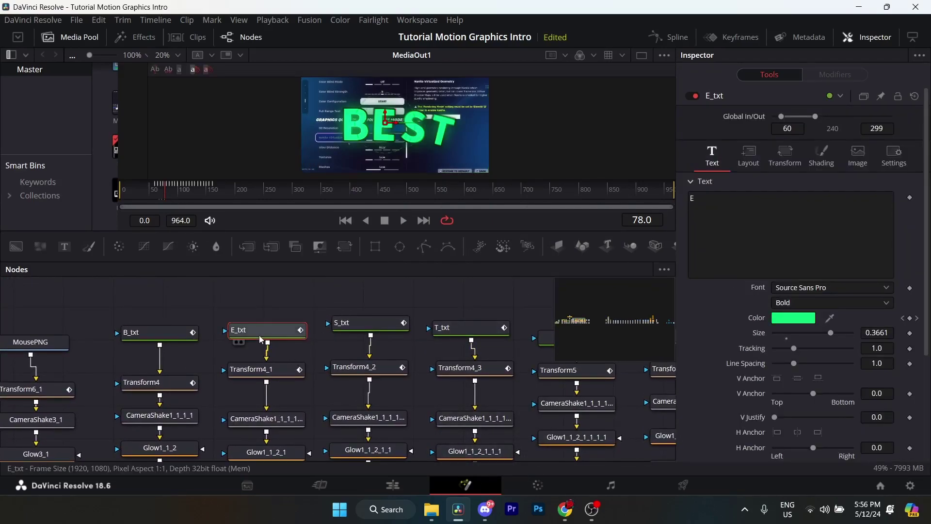
Step: Preview the letters at frame 63 and look at Merge10 and E_txt in the node graph
click(158, 193)
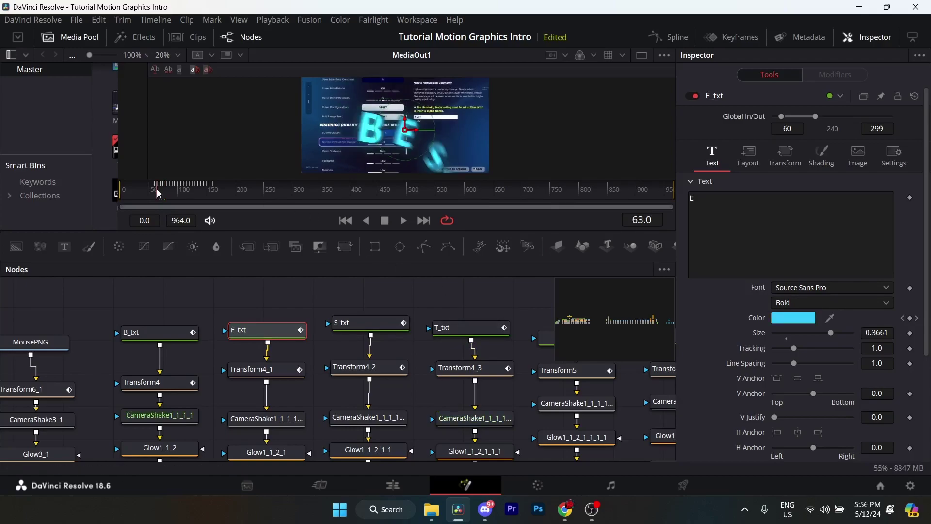
drag(264, 341, 270, 322)
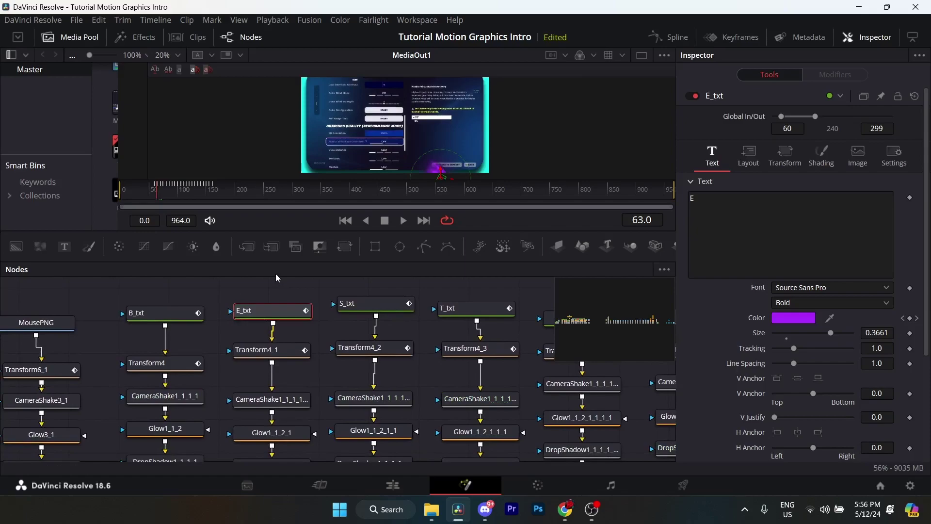
scroll(318, 295, down, 3)
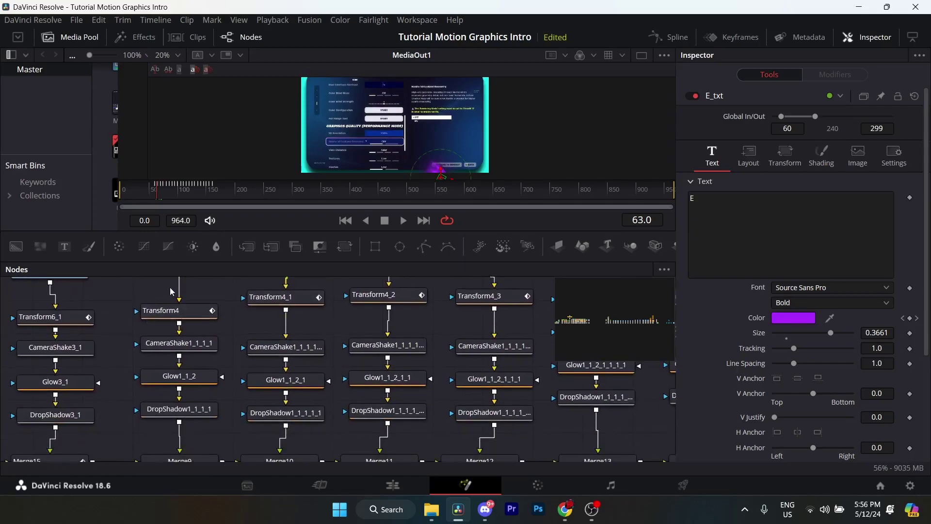
scroll(272, 401, up, 2)
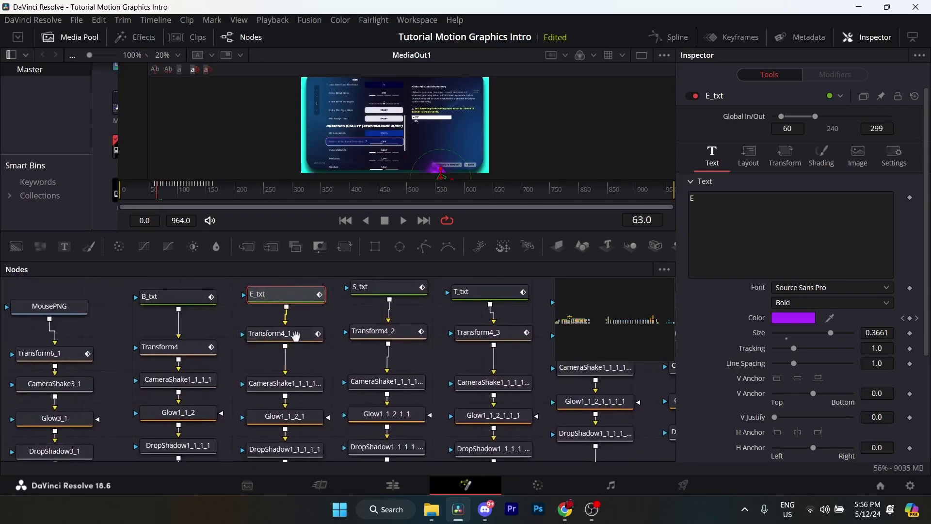
scroll(295, 335, down, 7)
click(275, 382)
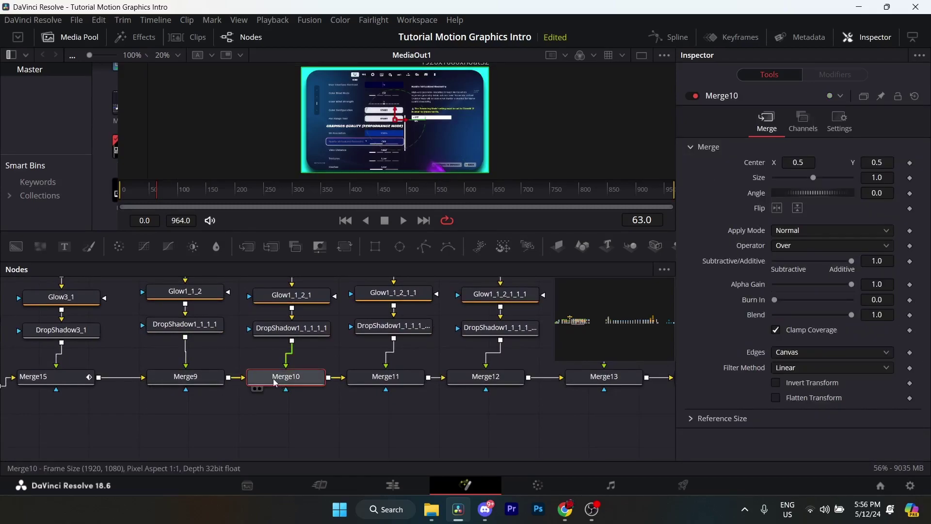
scroll(275, 383, up, 10)
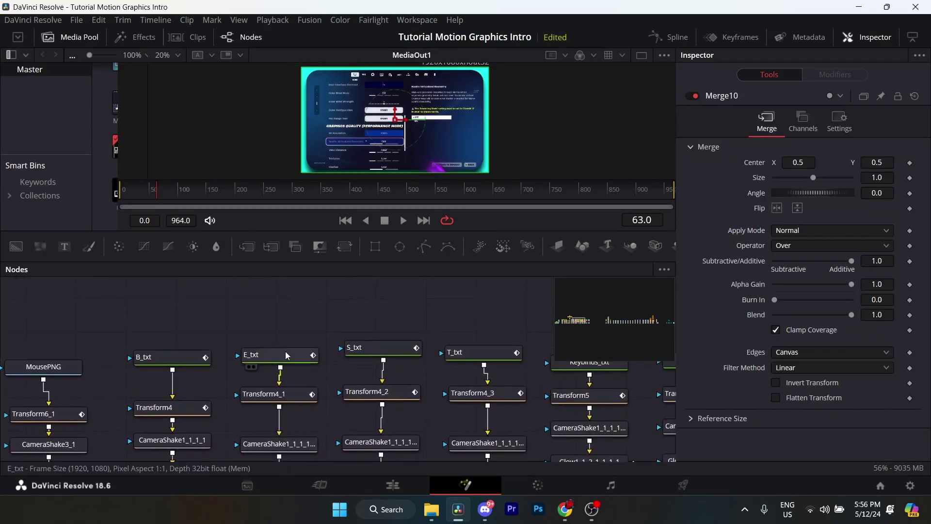
click(286, 351)
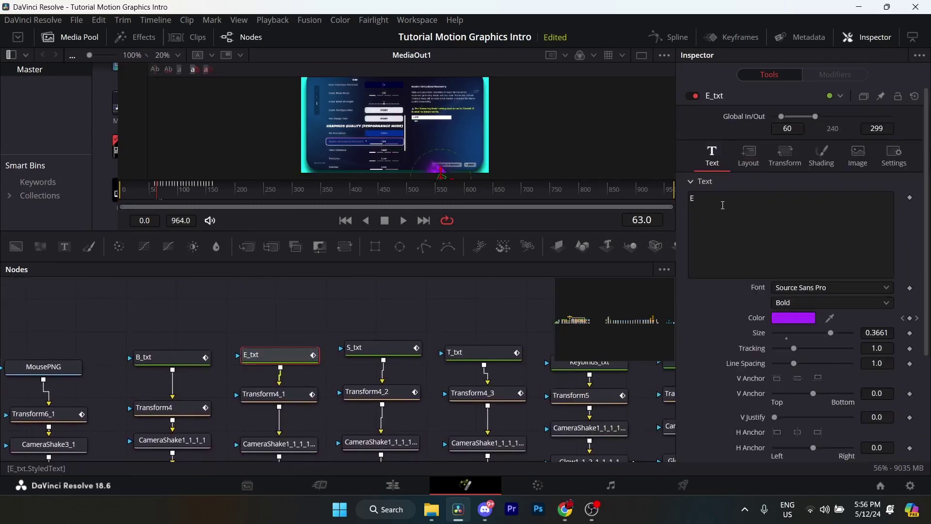
Step: Return to frame 60 and show E_txt's text settings: Source Sans Pro Bold, magenta, size 0.3661
click(704, 197)
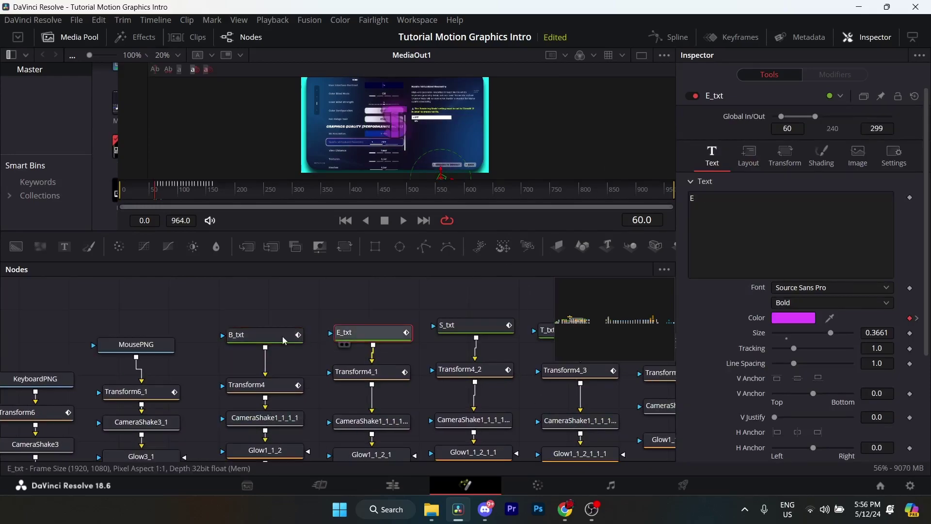
click(285, 338)
click(369, 331)
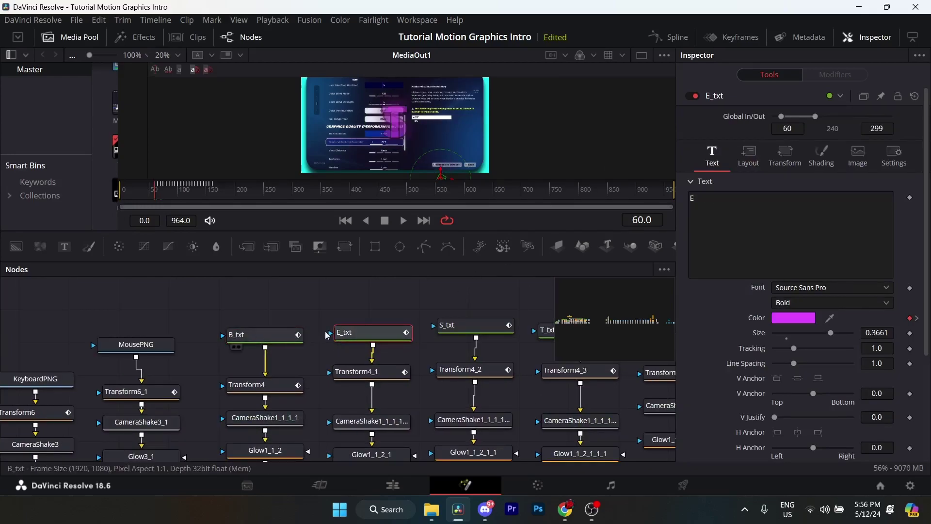
scroll(463, 333, right, 4)
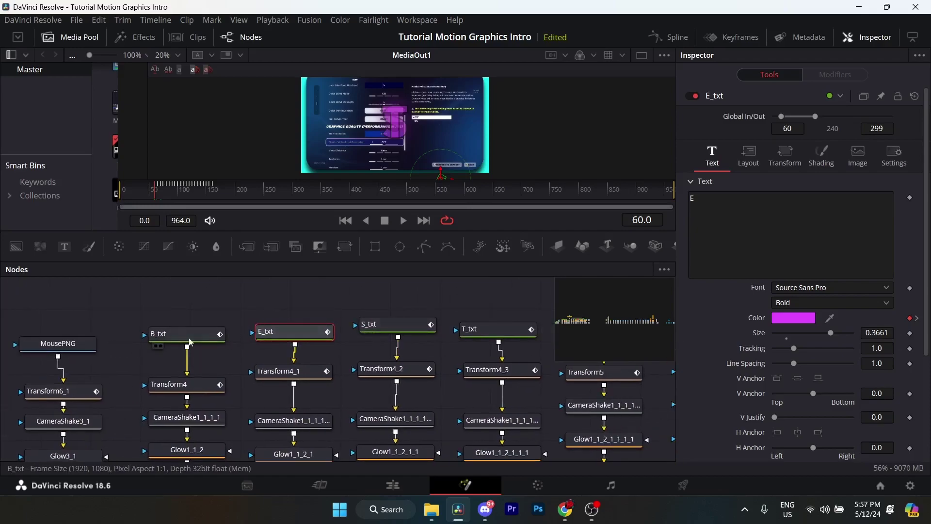
scroll(310, 350, down, 2)
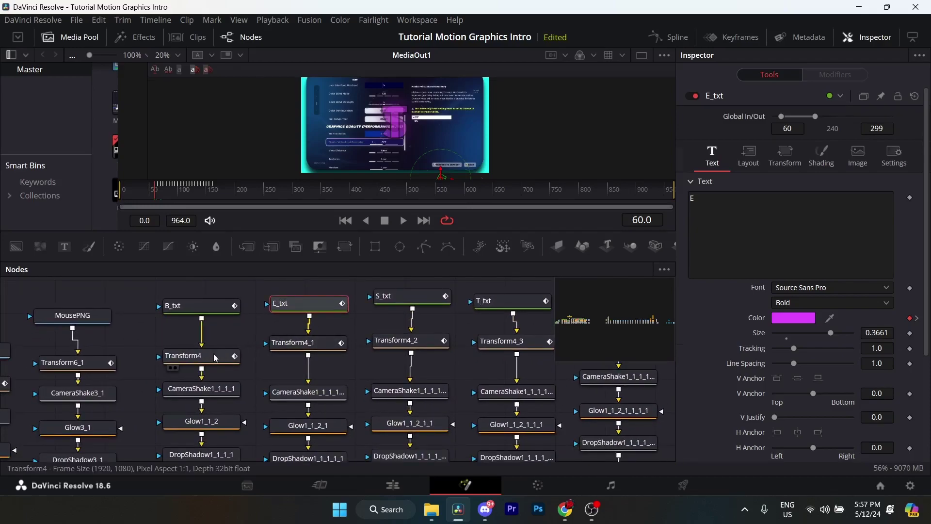
Step: Compare Transform4's keyframe at frame 60 with Transform4_1's keyframe at frame 63
click(215, 358)
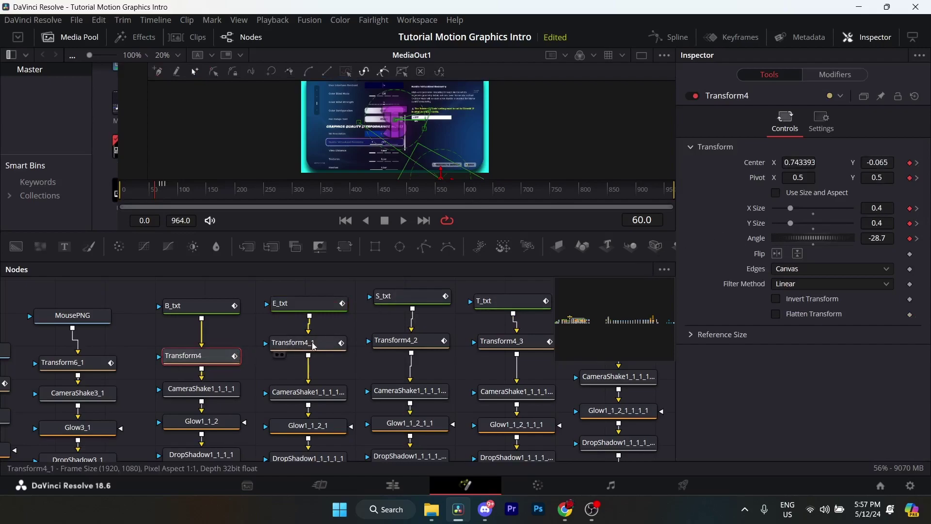
click(313, 347)
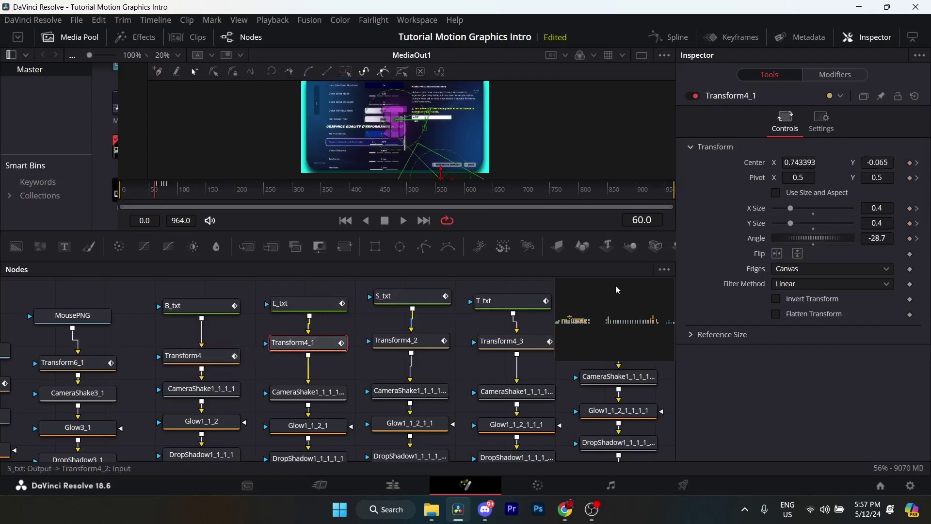
click(918, 209)
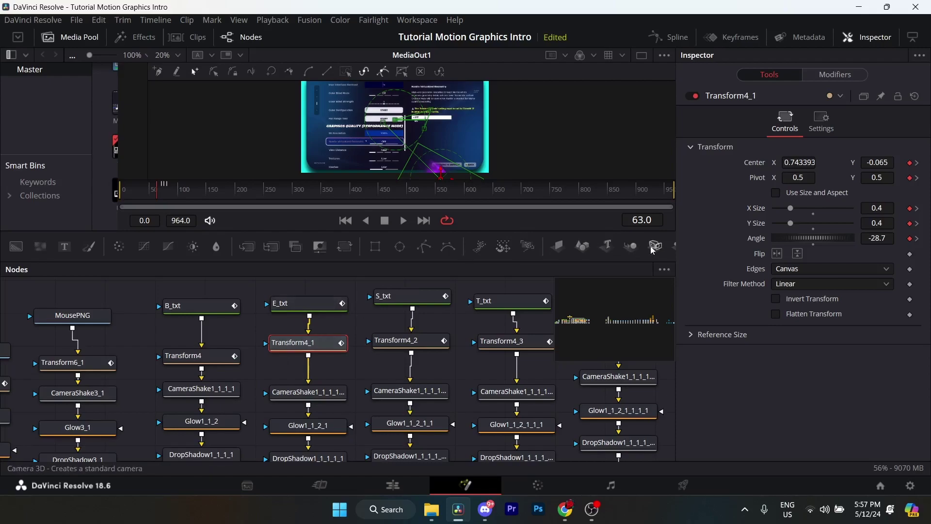
click(197, 365)
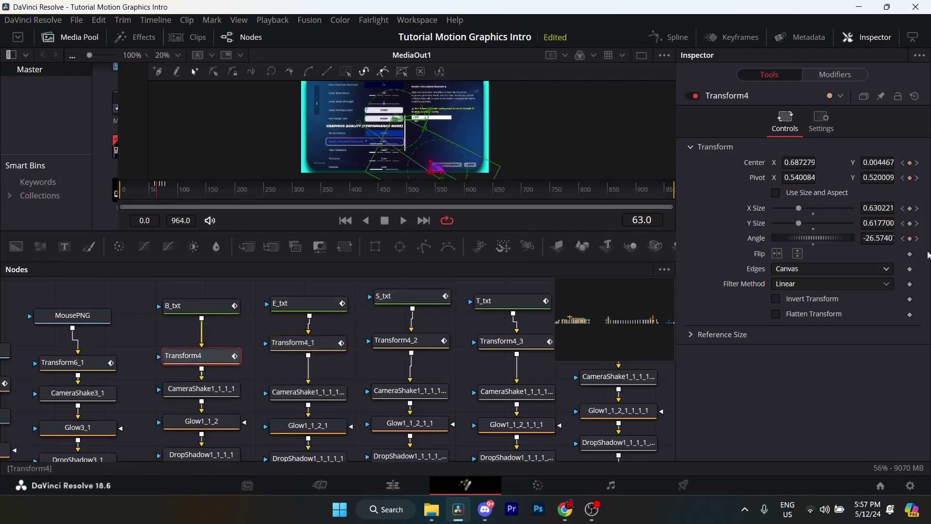
click(903, 209)
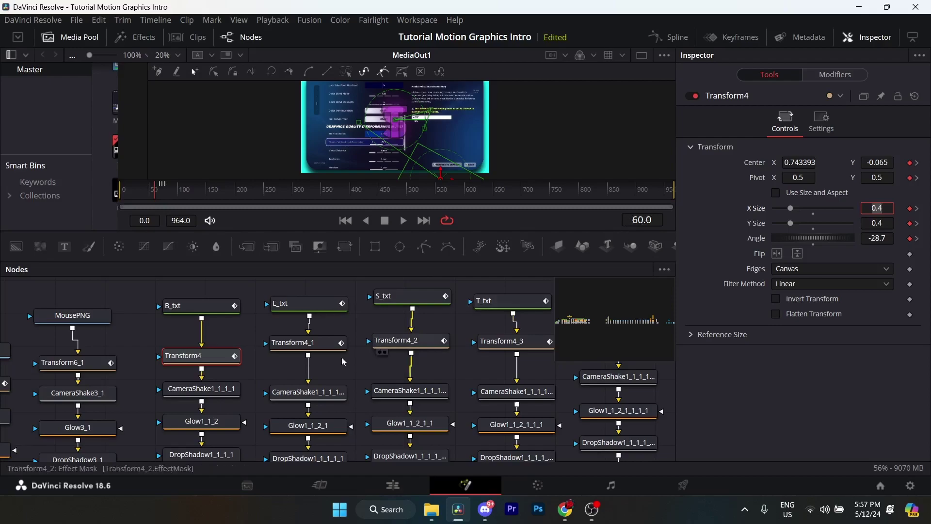
Step: Step Transform4_1, 4_2 and 4_3 to their first keyframes at frames 63, 66 and 69
click(315, 345)
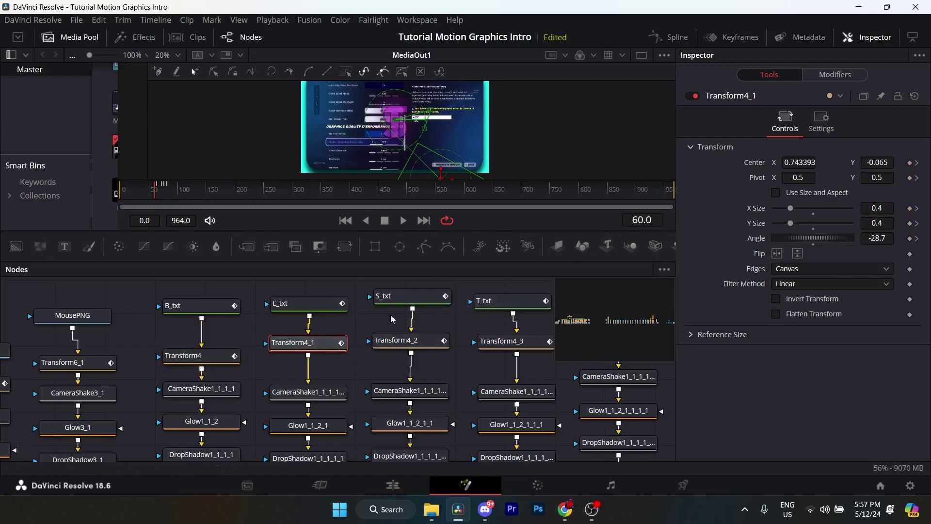
click(917, 209)
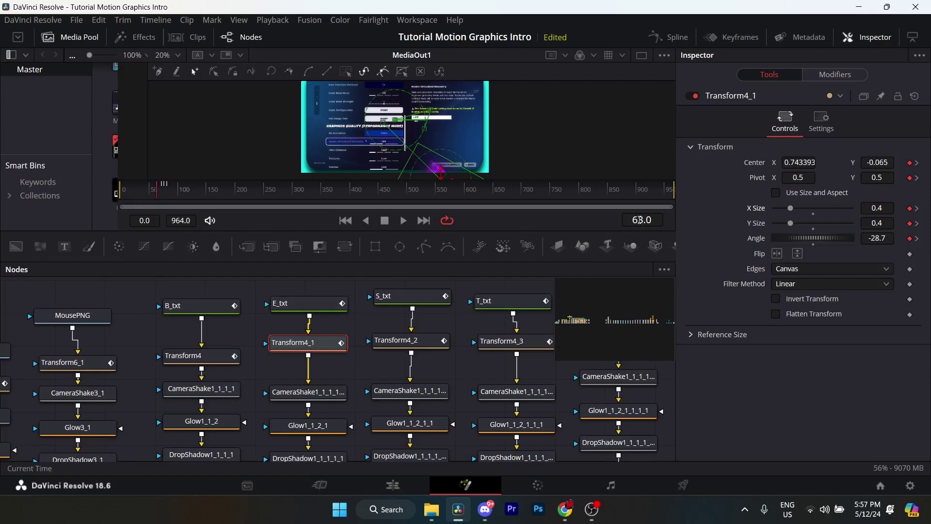
click(408, 341)
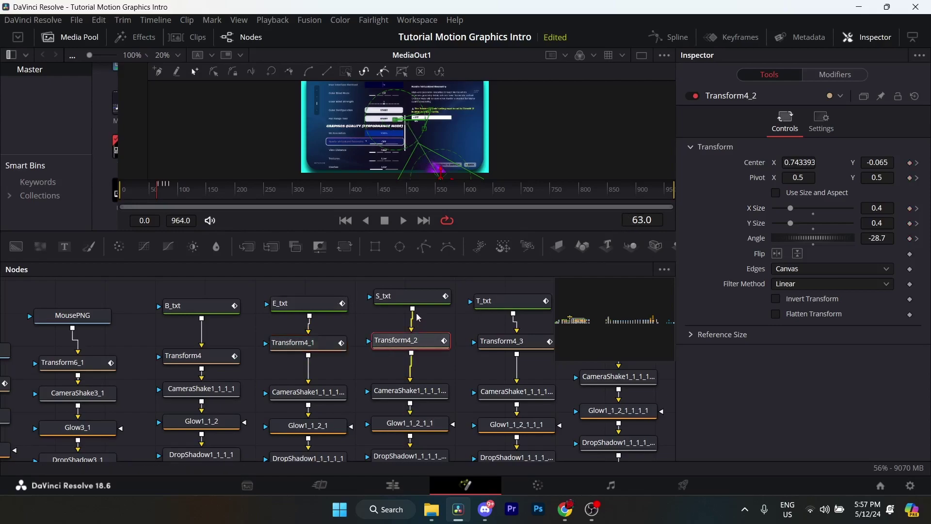
click(917, 178)
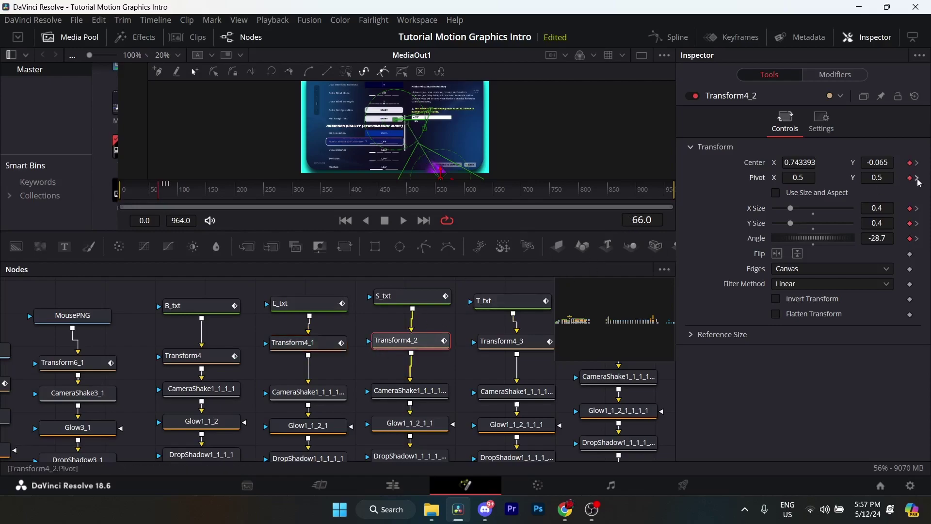
click(503, 340)
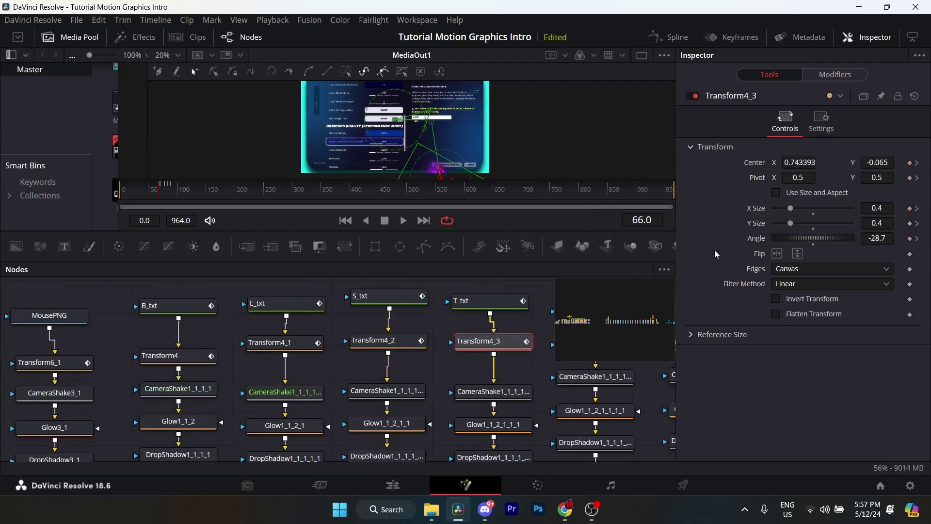
click(918, 208)
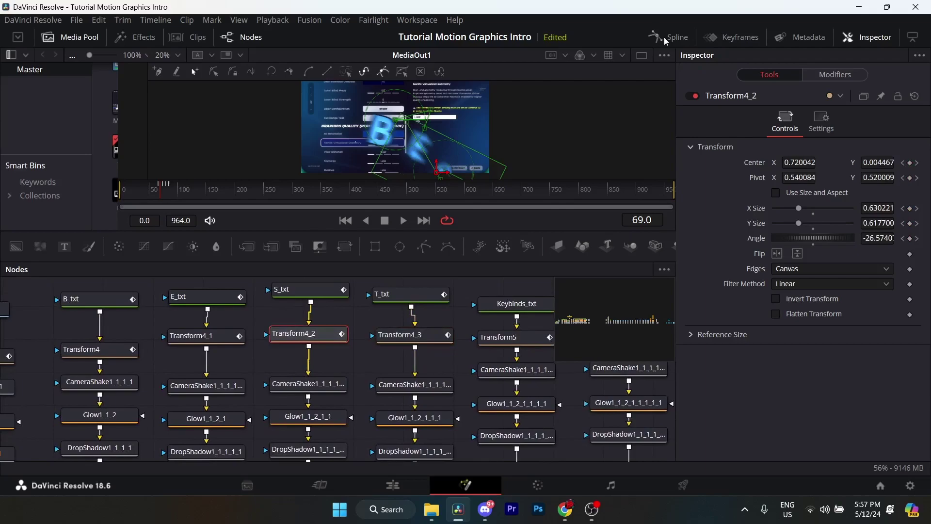
Step: Load Transform4_2 into the Spline editor, fit it and select its Center displacement keyframes
click(665, 39)
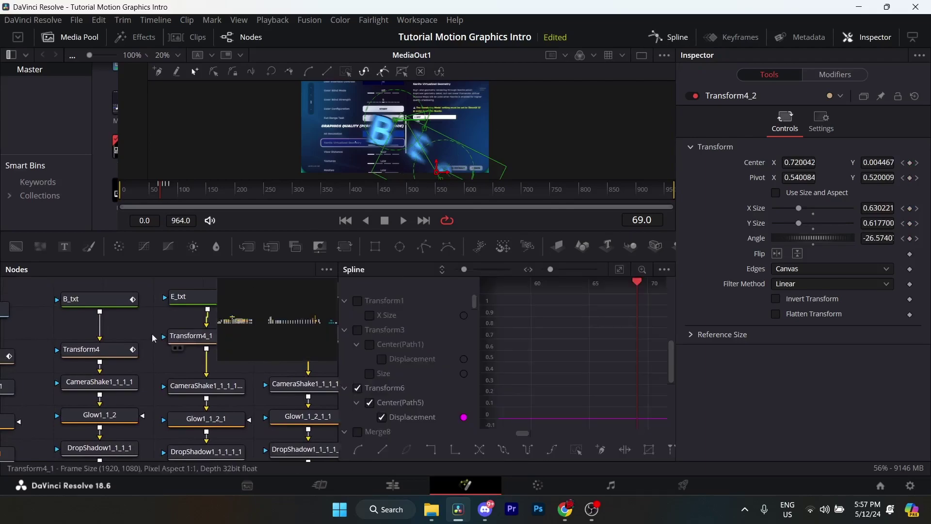
click(161, 354)
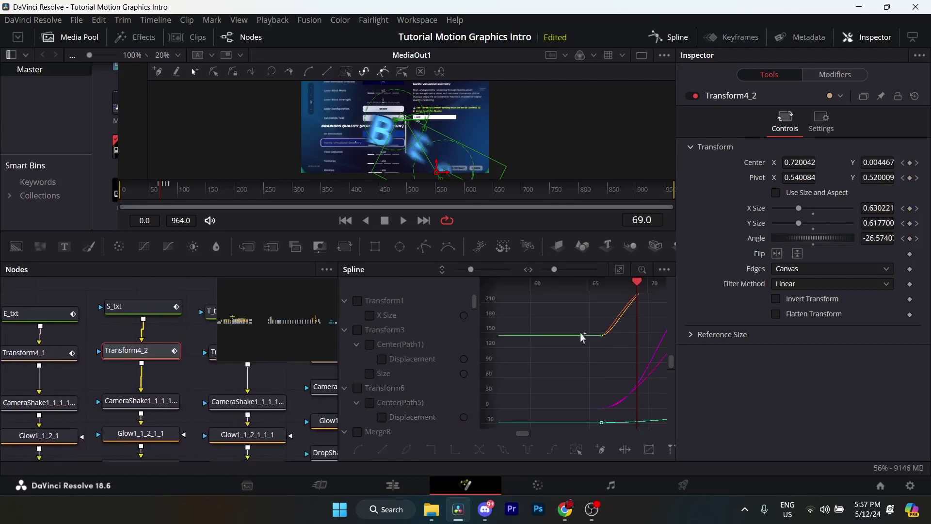
click(620, 271)
click(619, 269)
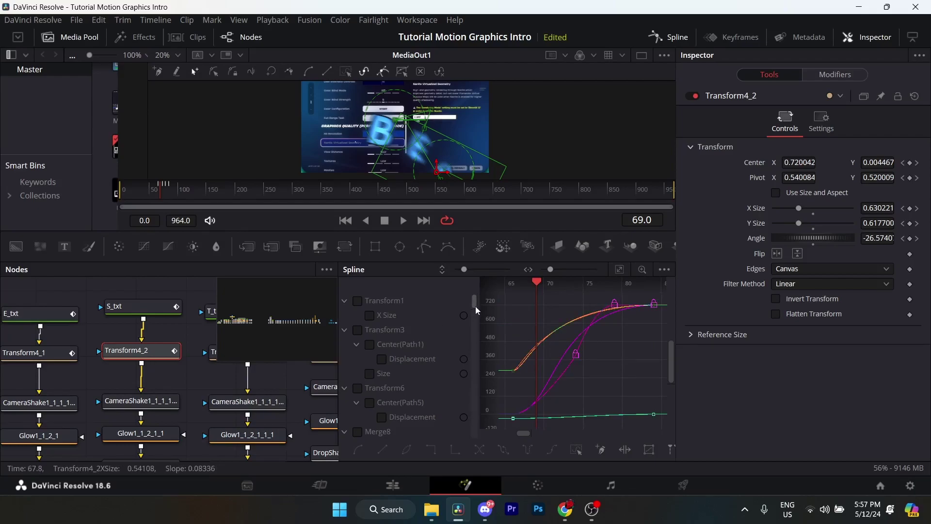
drag(476, 309, 476, 365)
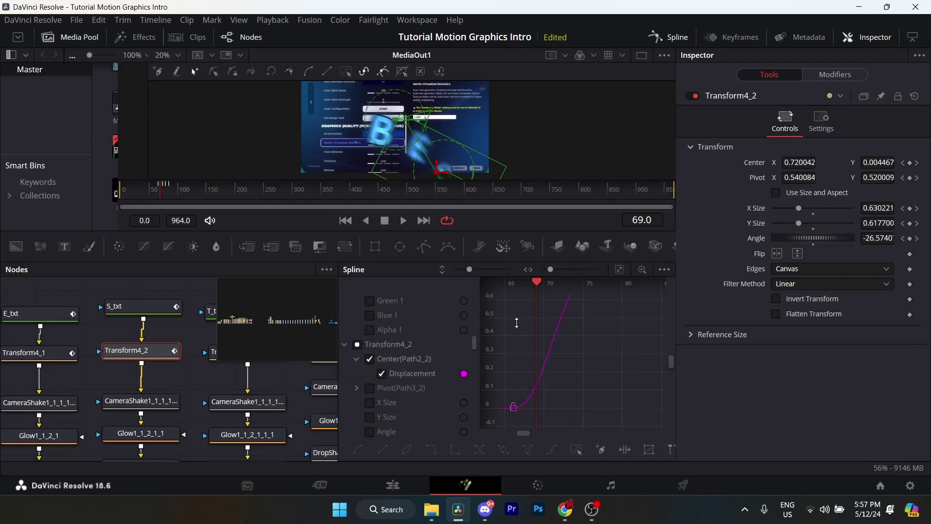
click(620, 269)
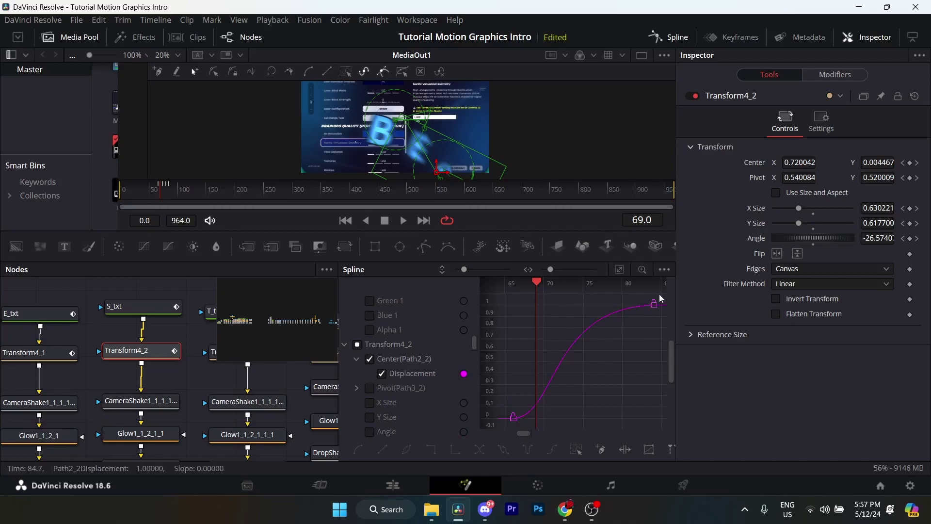
drag(659, 294, 510, 420)
Step: Show only the Pivot curve, fit it and select its keyframes
click(369, 360)
click(369, 388)
click(619, 270)
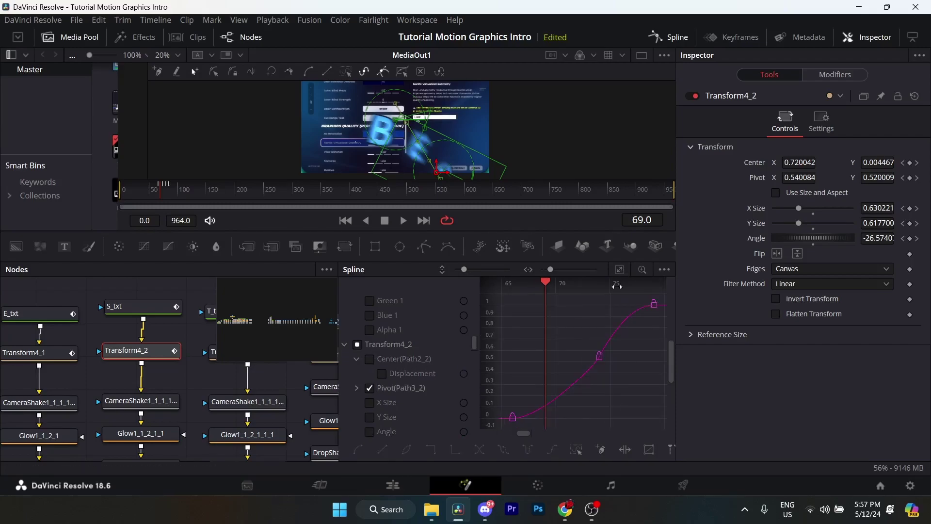
drag(658, 296, 505, 430)
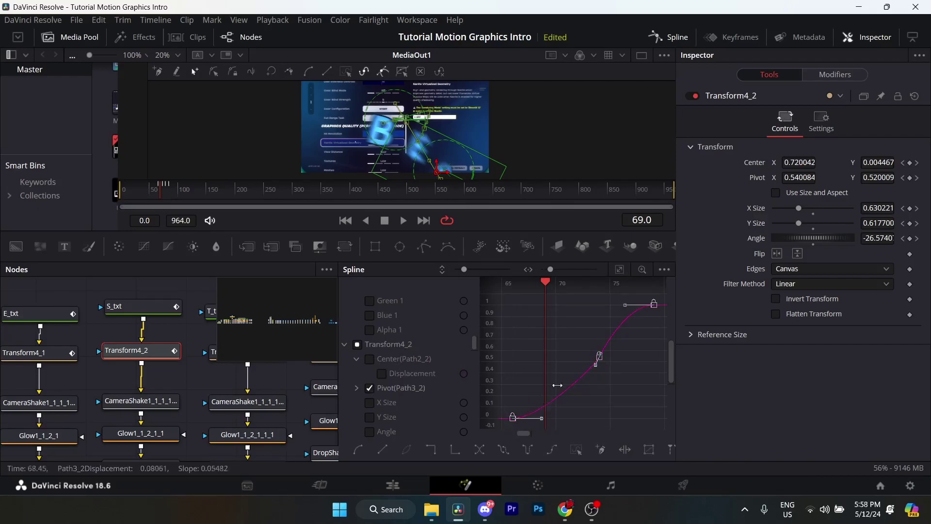
scroll(601, 357, up, 5)
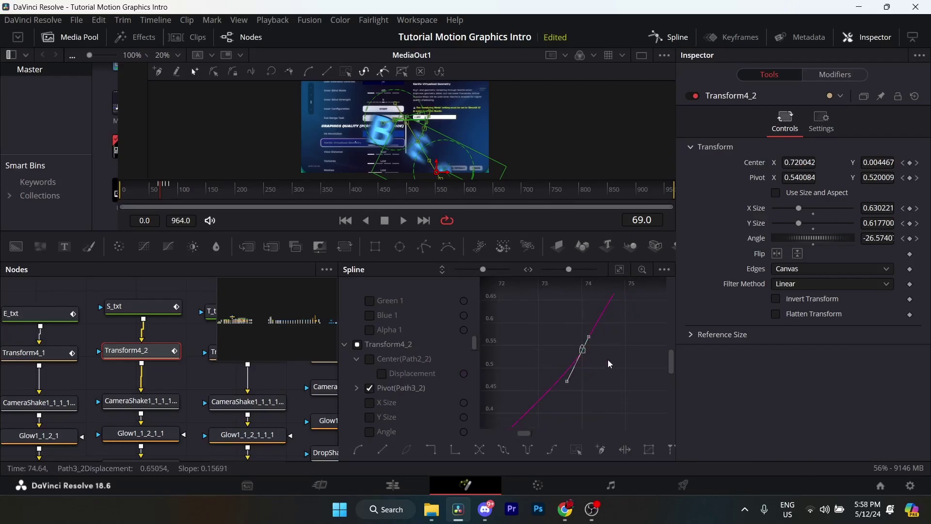
scroll(586, 351, down, 5)
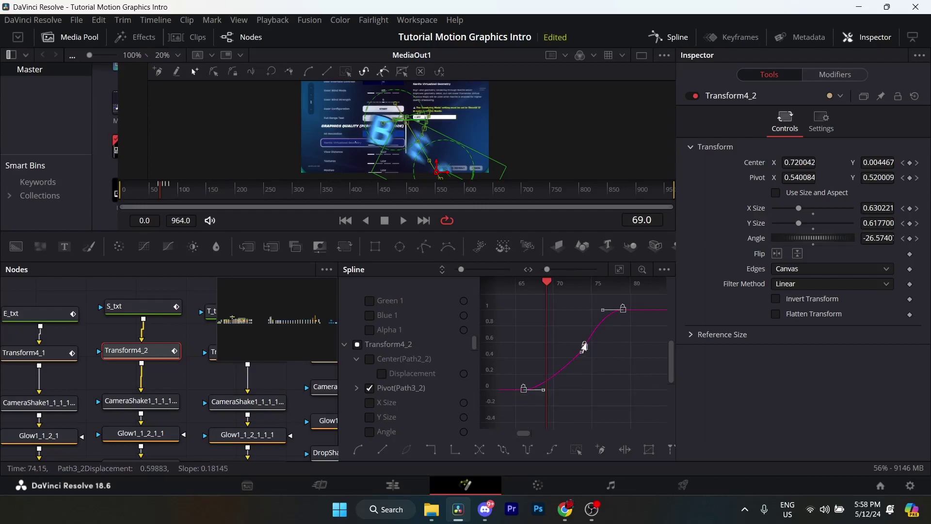
Step: After checking the X and Y Size curves, fit and select only the Angle keyframes to smooth them
click(370, 388)
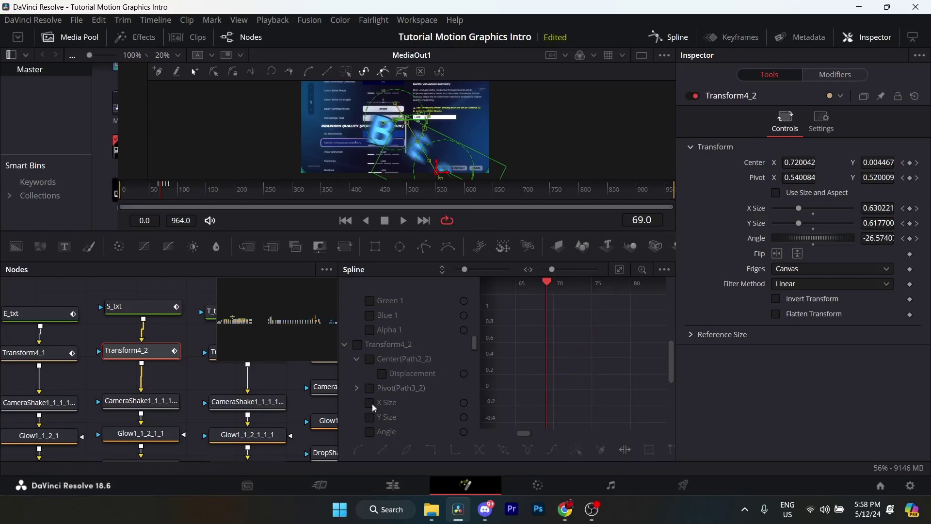
click(370, 403)
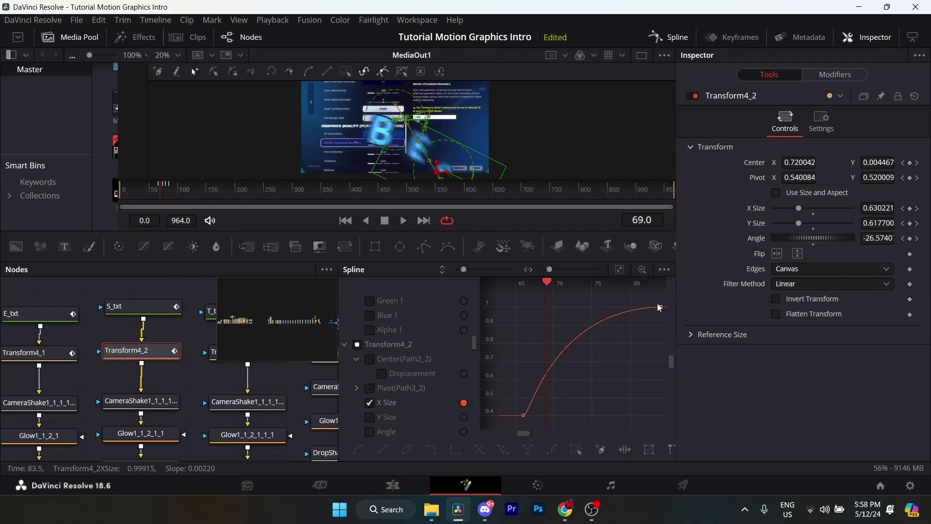
click(370, 418)
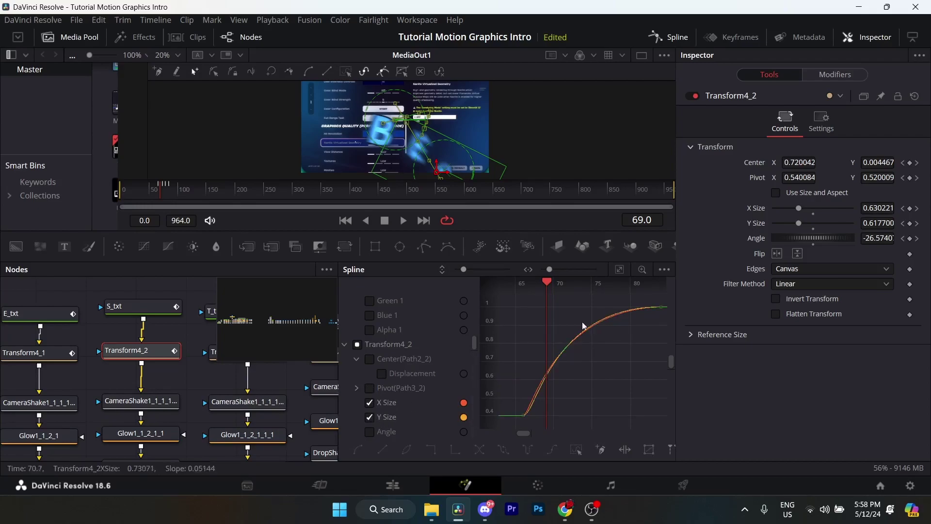
click(370, 402)
click(370, 417)
click(370, 431)
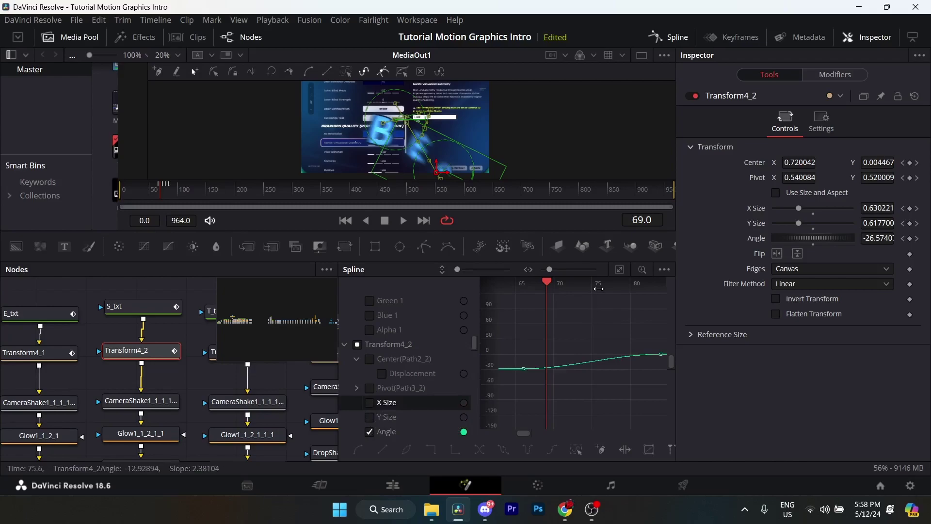
click(619, 269)
drag(660, 299, 497, 433)
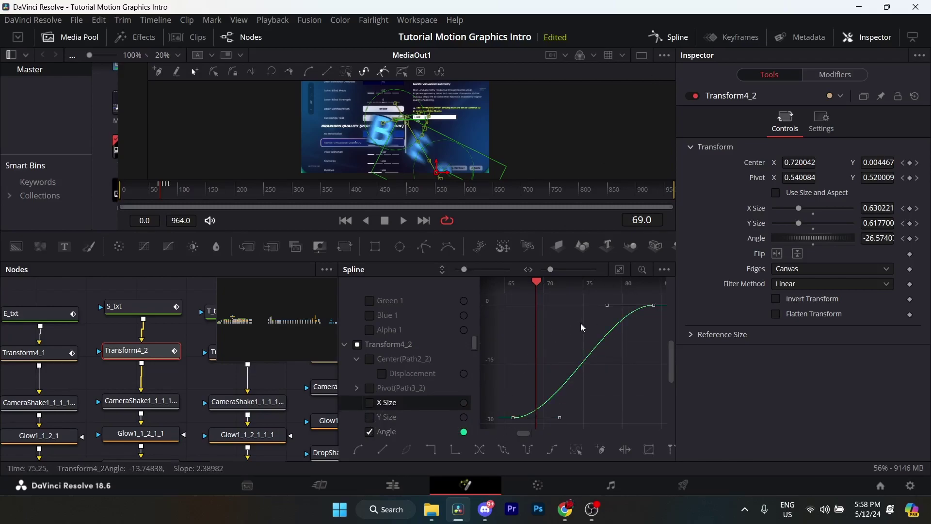
click(671, 39)
Step: Select Transform7 and step through its Center keyframes at frames 168 and 193
scroll(427, 300, down, 5)
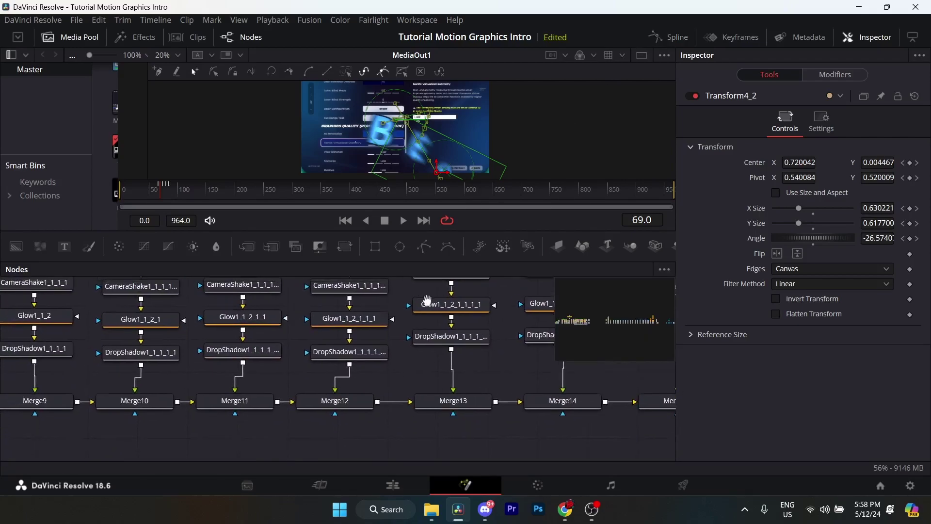
scroll(427, 300, up, 5)
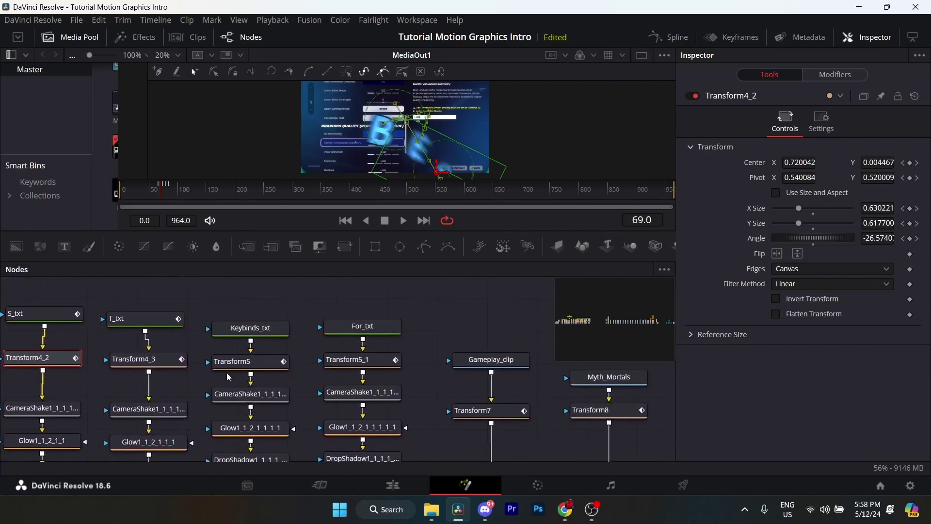
scroll(226, 373, right, 10)
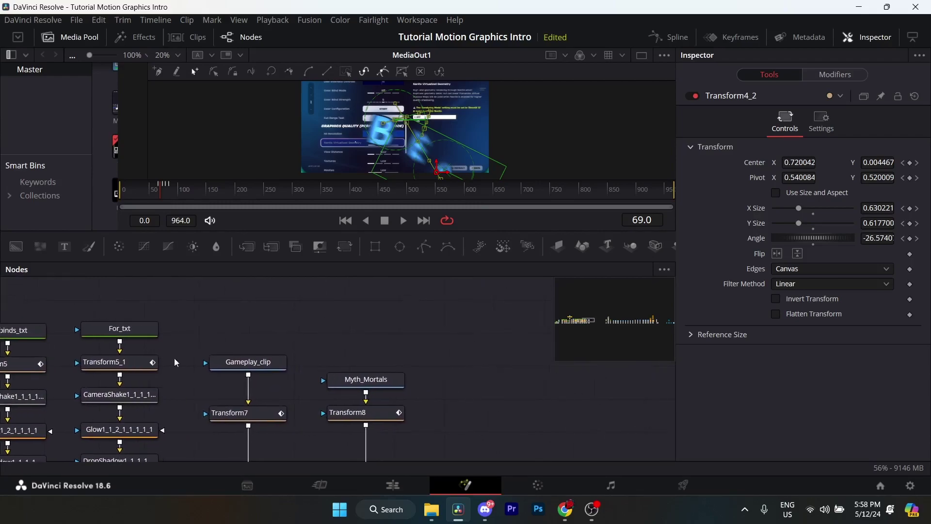
click(253, 361)
scroll(271, 349, down, 3)
scroll(272, 350, left, 3)
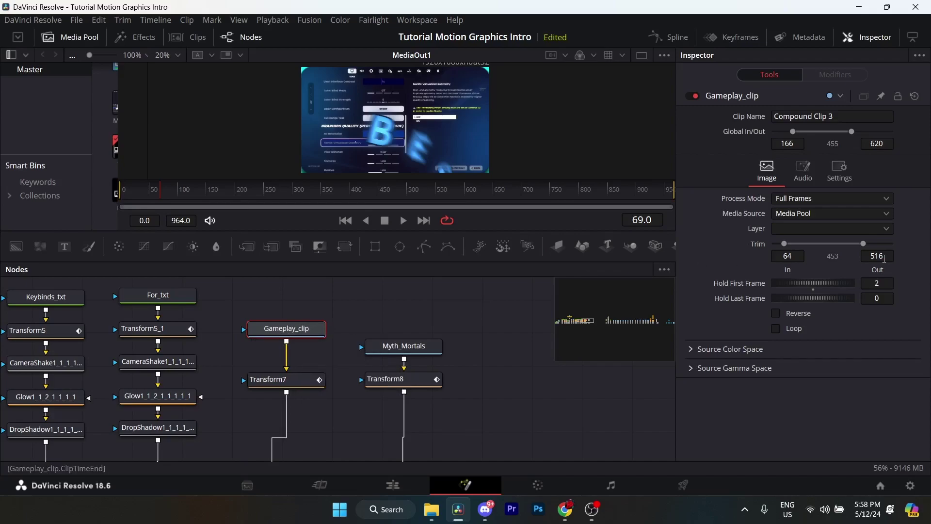
click(291, 385)
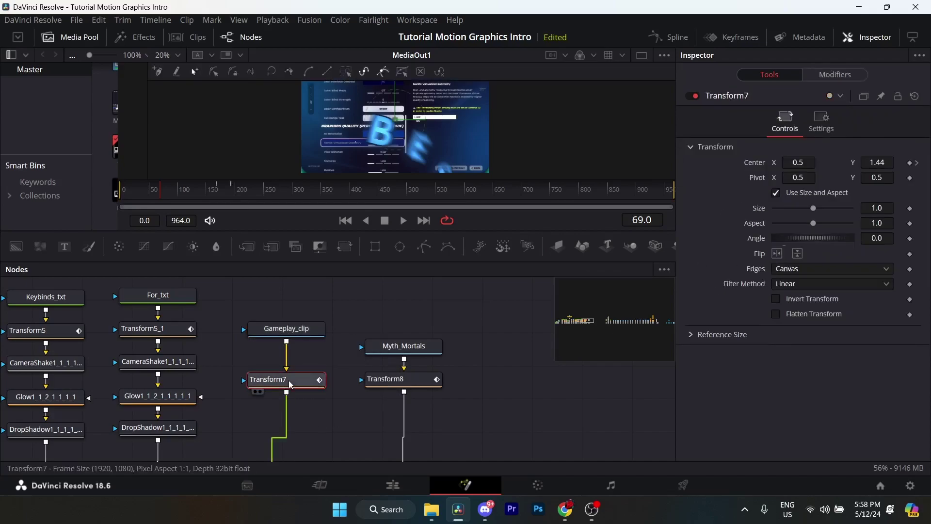
click(918, 165)
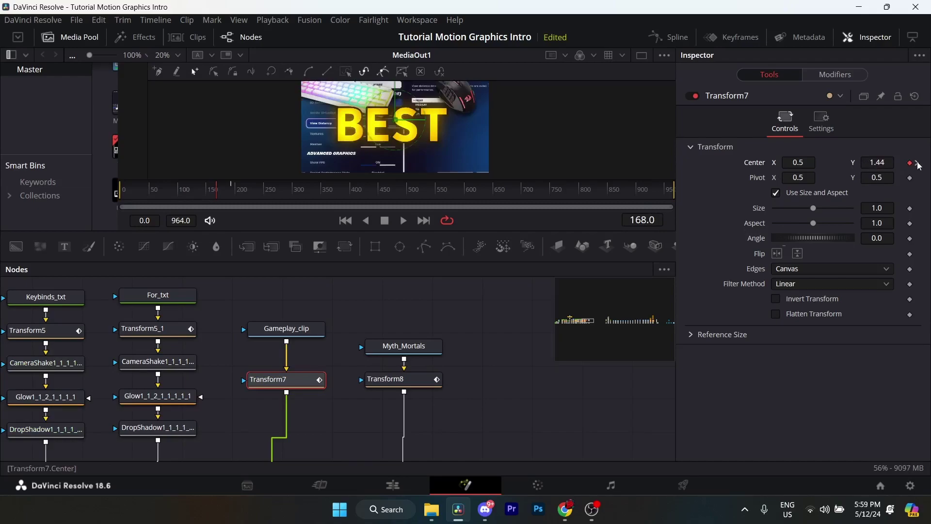
click(918, 164)
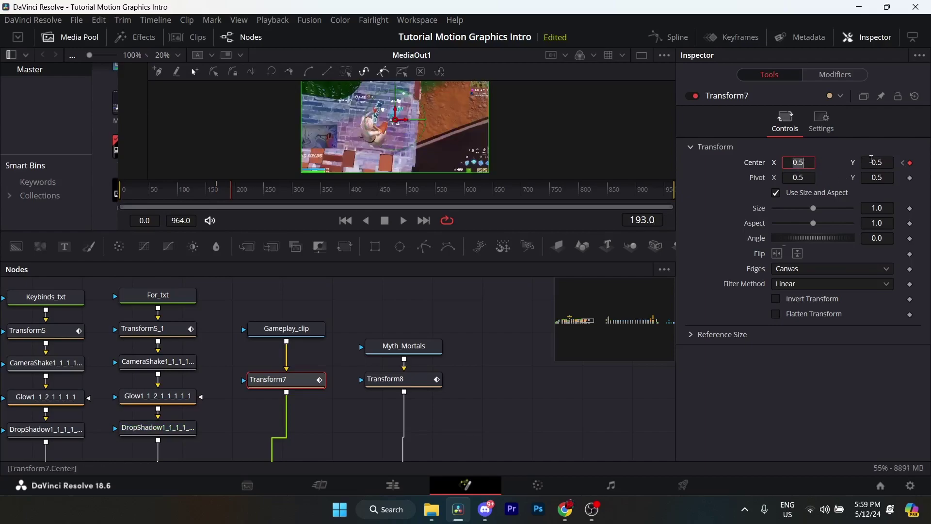
Step: Fit Transform7's Center curve in the Spline editor and select both keyframes to ease them
click(670, 37)
drag(233, 374, 144, 393)
click(198, 399)
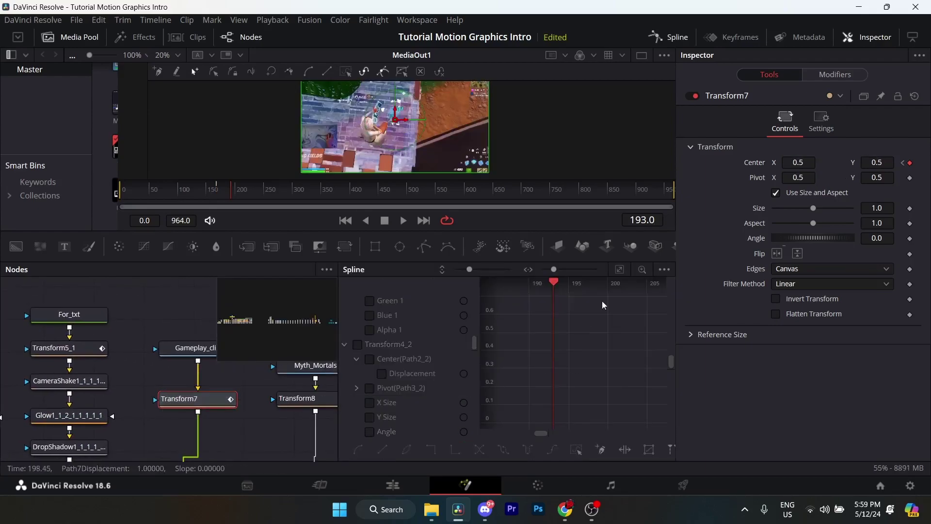
click(619, 269)
drag(662, 295, 511, 430)
click(669, 37)
Step: Check Merge16 and the Myth_Mortals clip, running frames 239–620 from source frames 1918–2299
drag(233, 436, 351, 320)
click(321, 394)
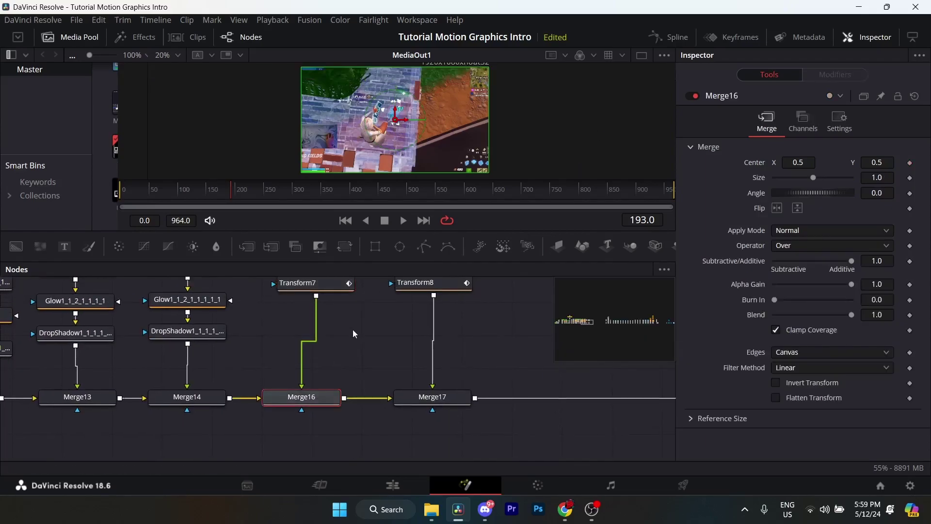
scroll(348, 330, up, 5)
click(379, 353)
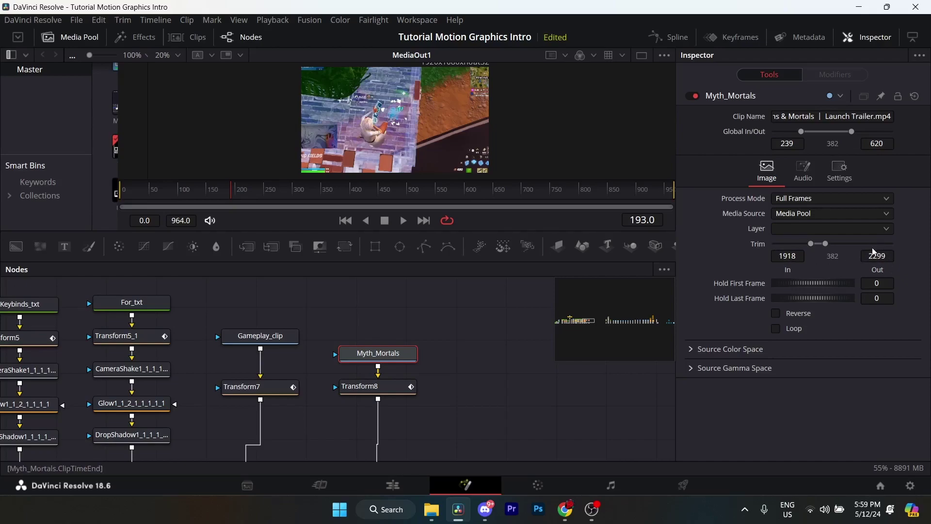
Step: Set Transform8's frame-239 Center Y to -0.435, confirm the 270 keyframe, and select both curve keyframes
click(400, 388)
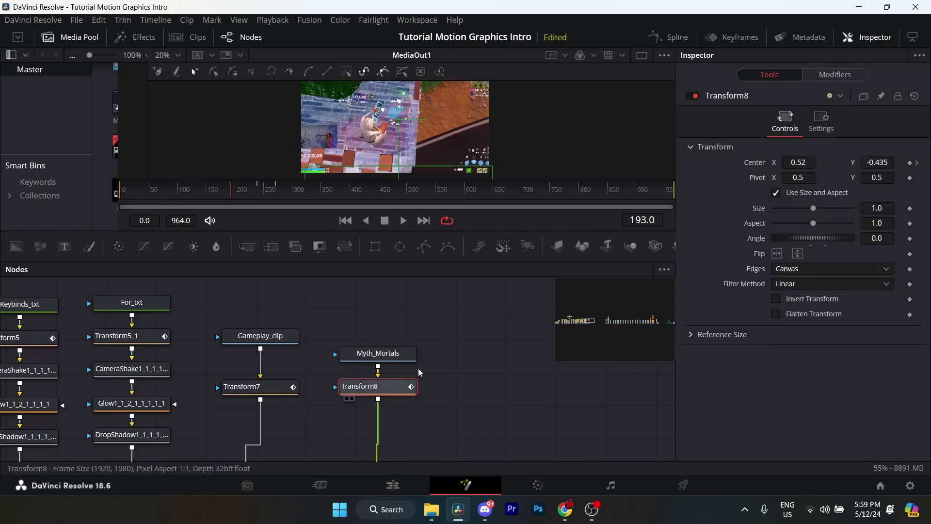
click(917, 163)
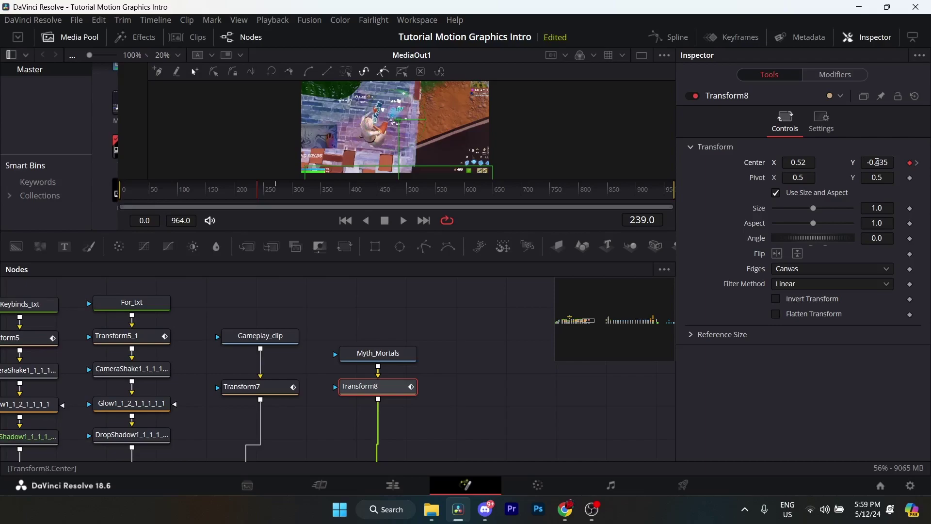
drag(878, 162, 870, 164)
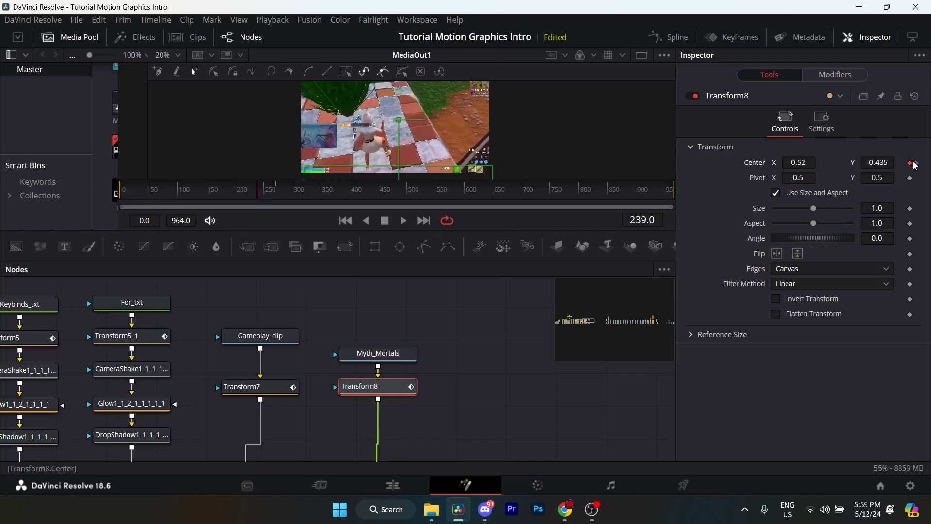
click(917, 163)
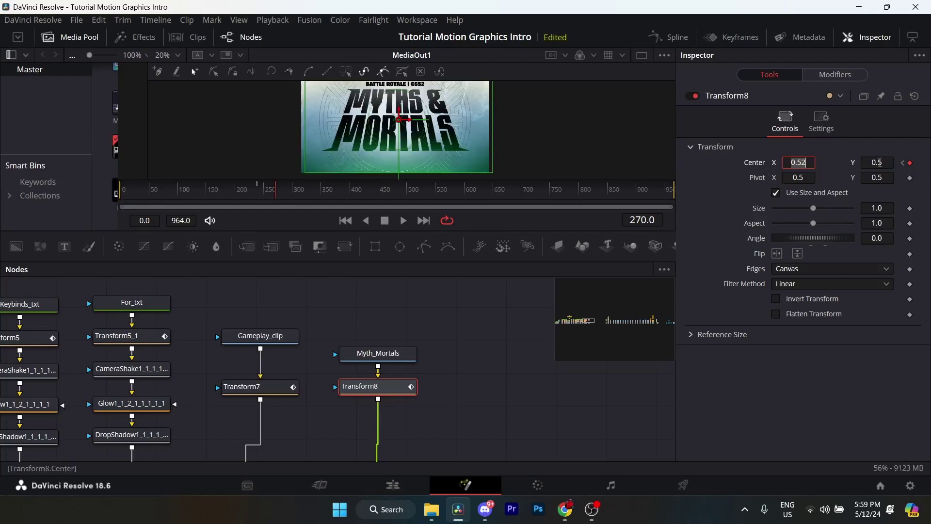
click(668, 37)
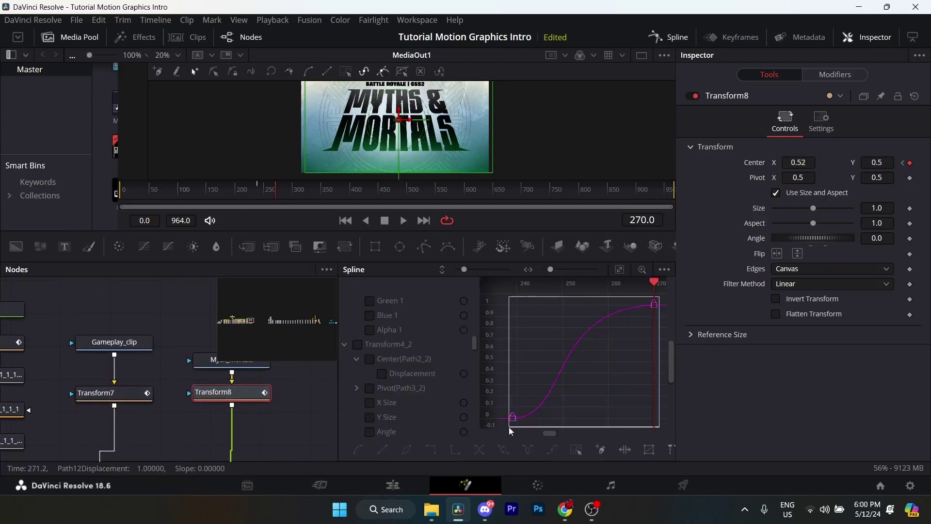
drag(508, 427, 552, 353)
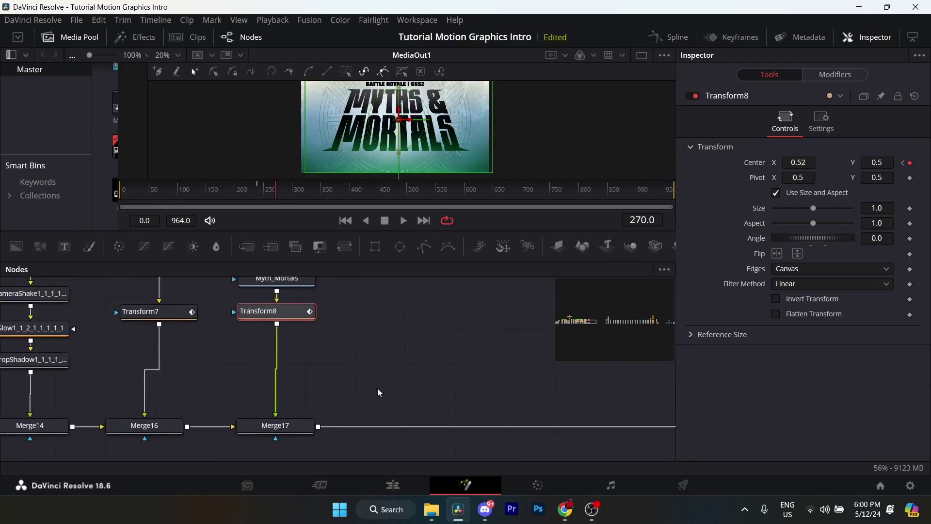
click(282, 429)
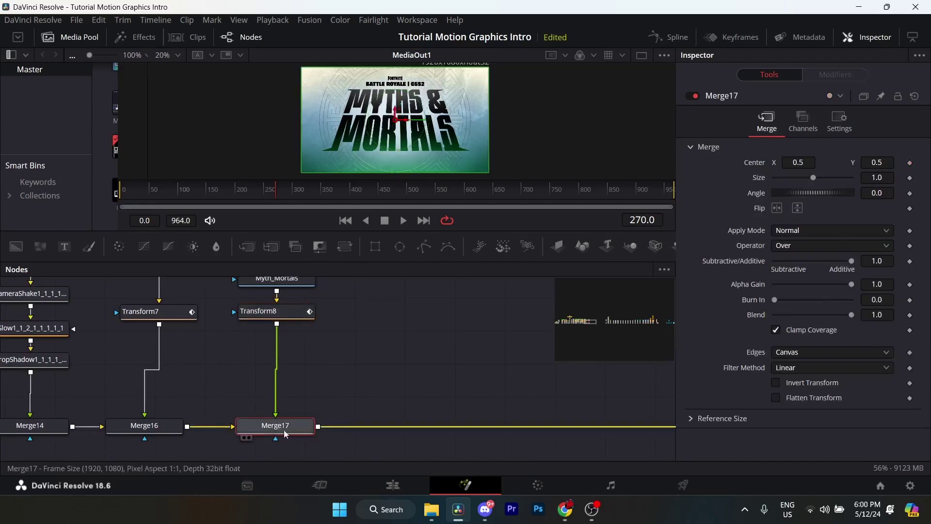
Step: Fit the whole Fusion node tree with Ctrl+F, zoom out, and box-select the main node row
drag(308, 378, 264, 406)
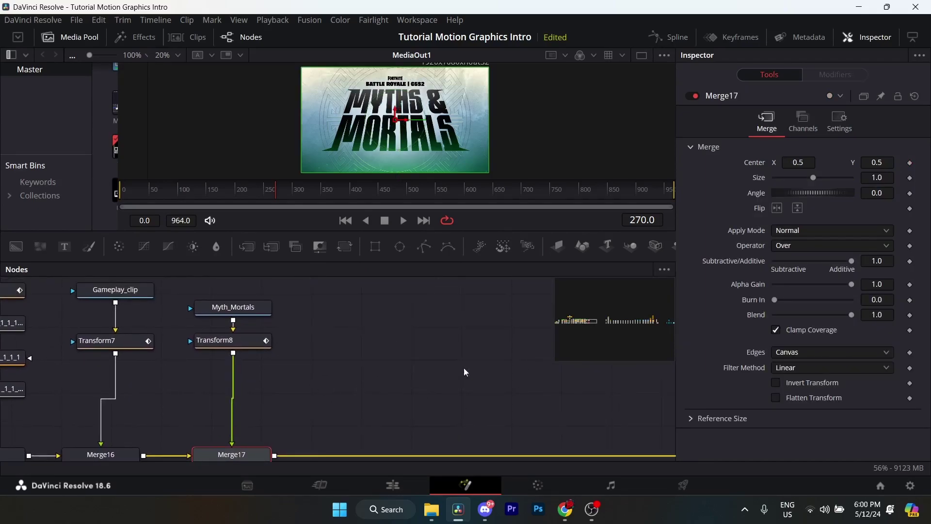
key(ctrl+f)
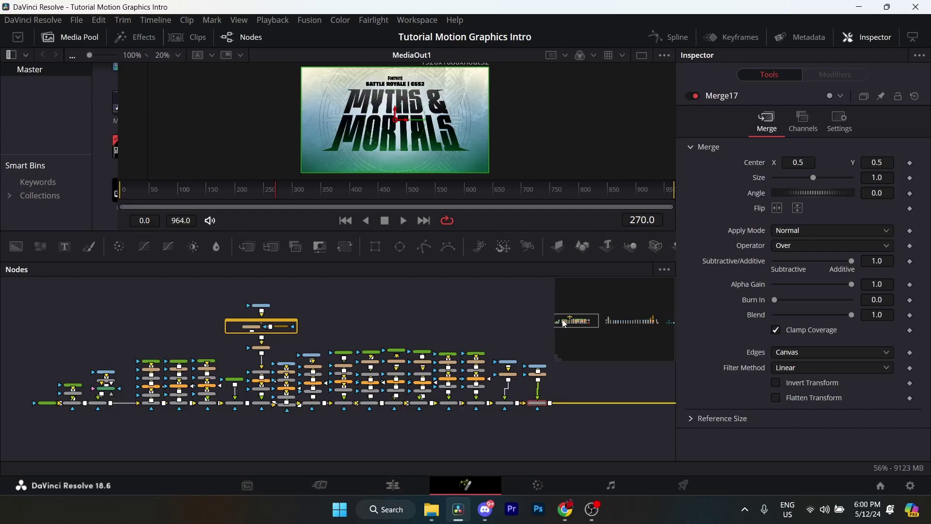
drag(473, 326, 222, 328)
scroll(451, 350, down, 3)
drag(459, 350, 269, 355)
drag(267, 317, 598, 386)
drag(588, 325, 432, 320)
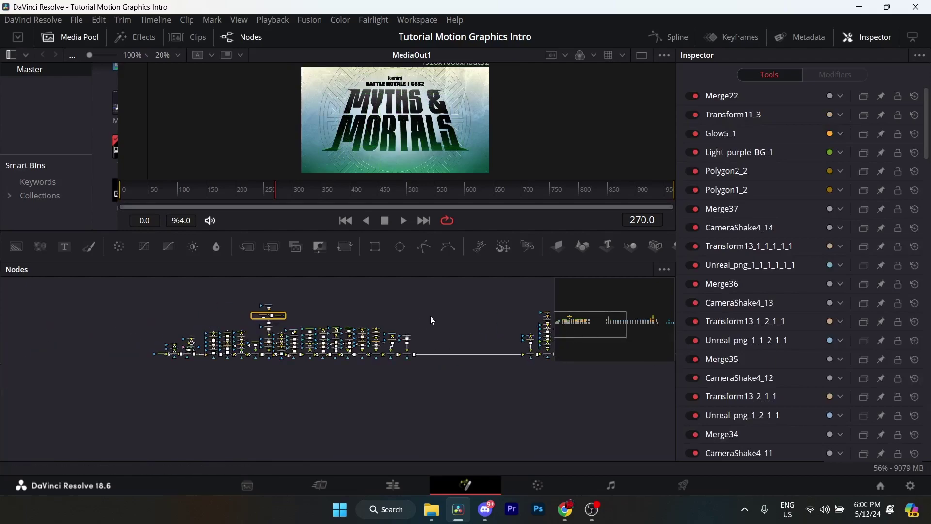